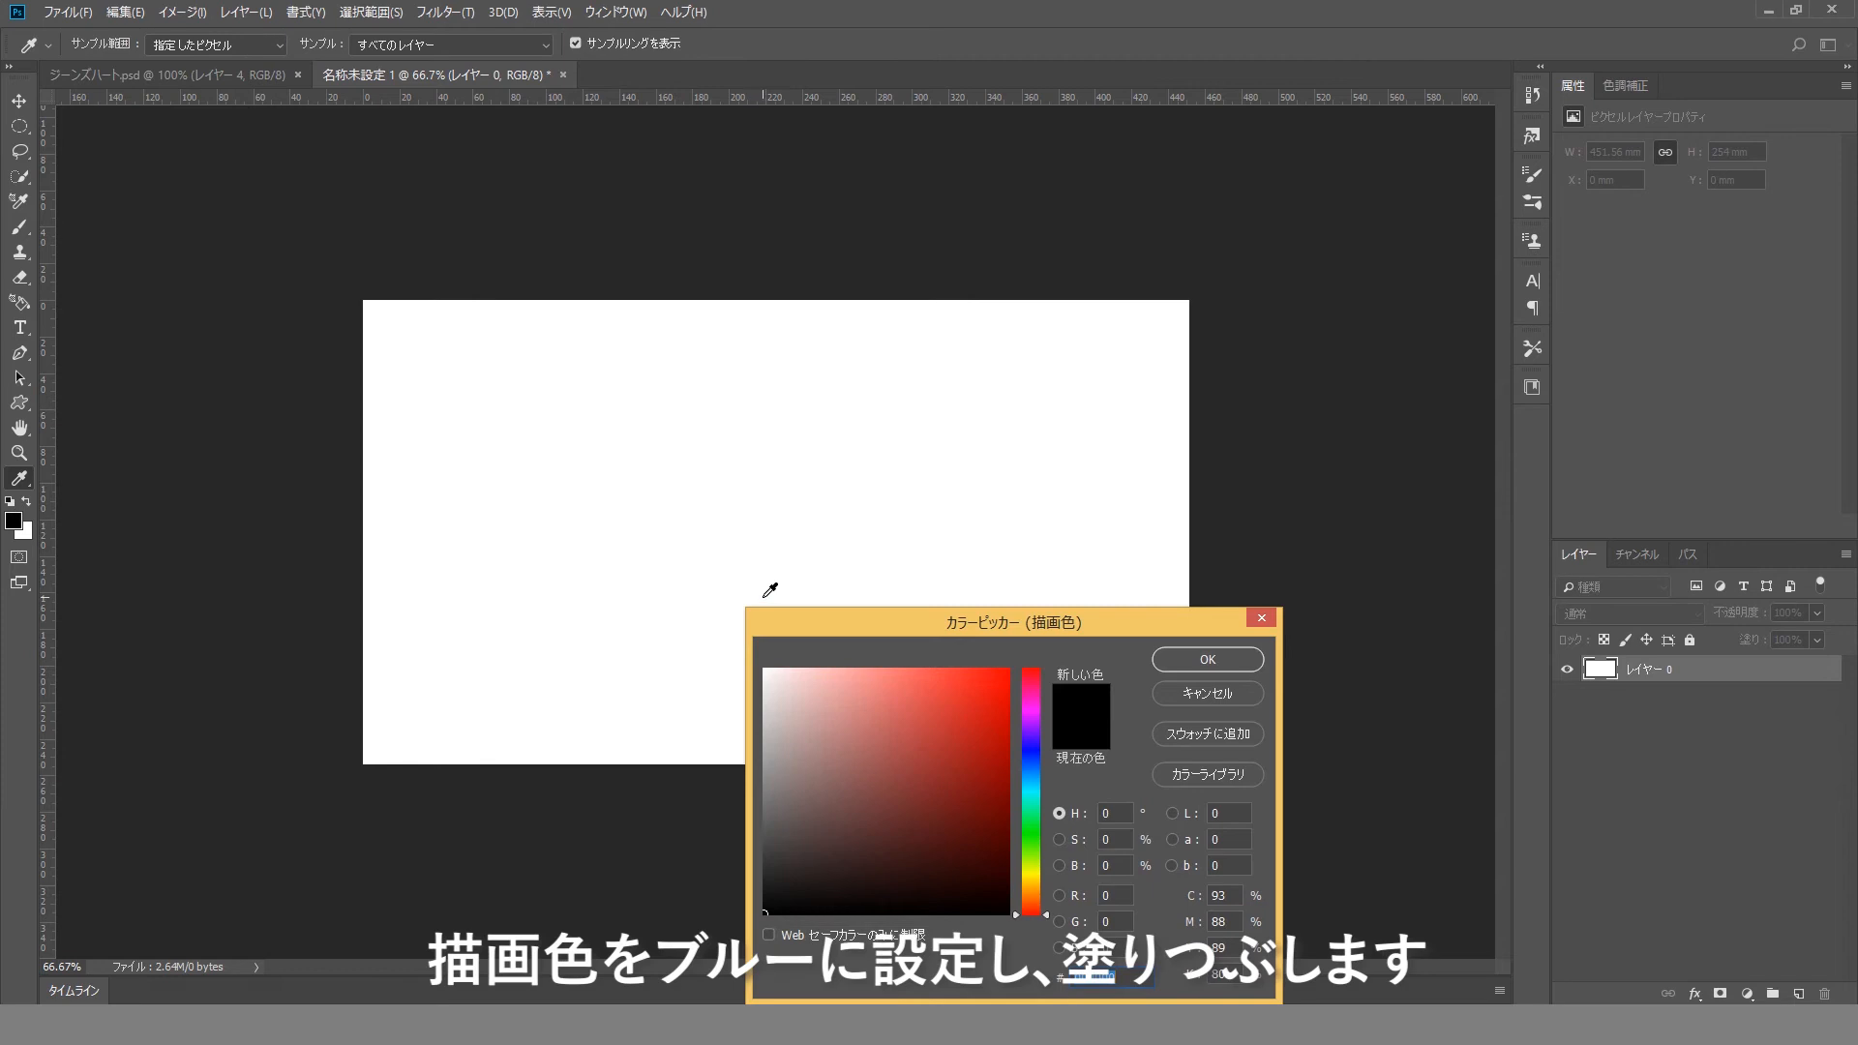
# Step: Set the foreground colour to RGB 51, 102, 255 and fill the レイヤー 0 layer with it
pyautogui.write('51')
pyautogui.press('Tab')
pyautogui.write('102')
pyautogui.press('Tab')
pyautogui.write('255')
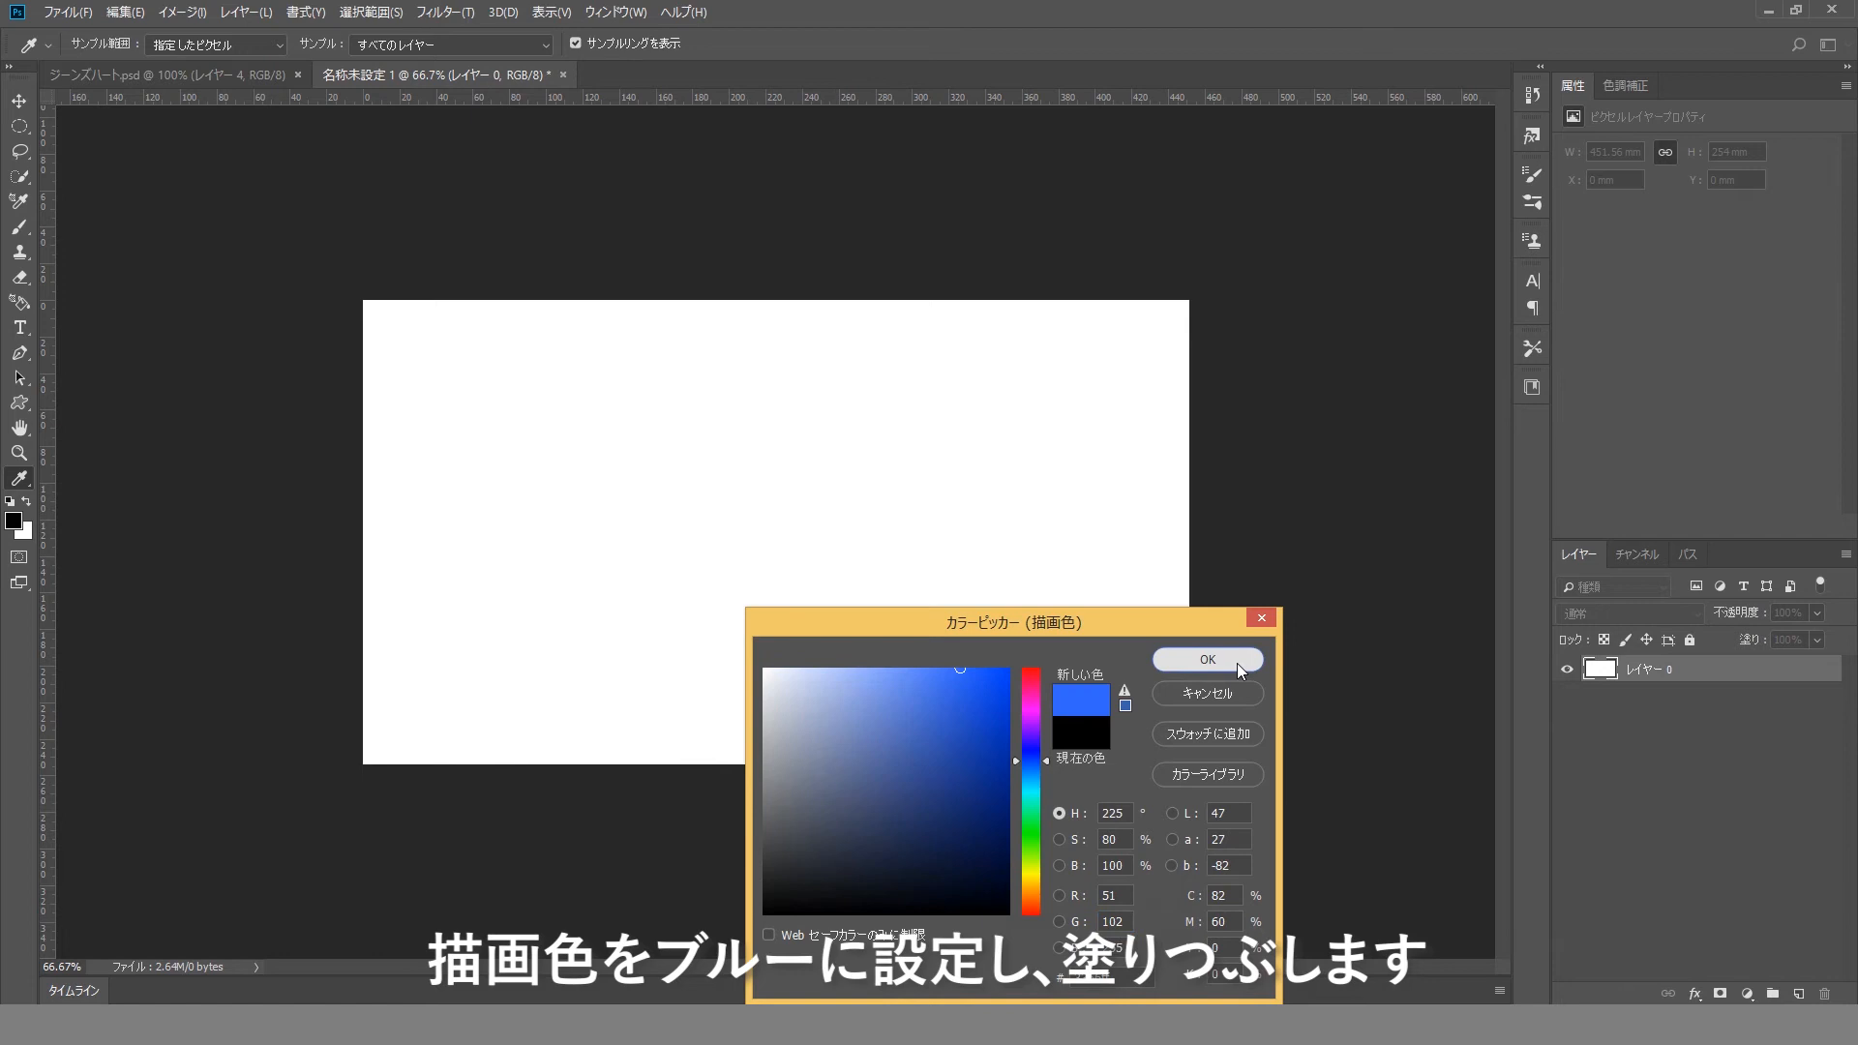
pyautogui.click(1239, 666)
pyautogui.press('v')
pyautogui.hotkey('alt', 'BackSpace')
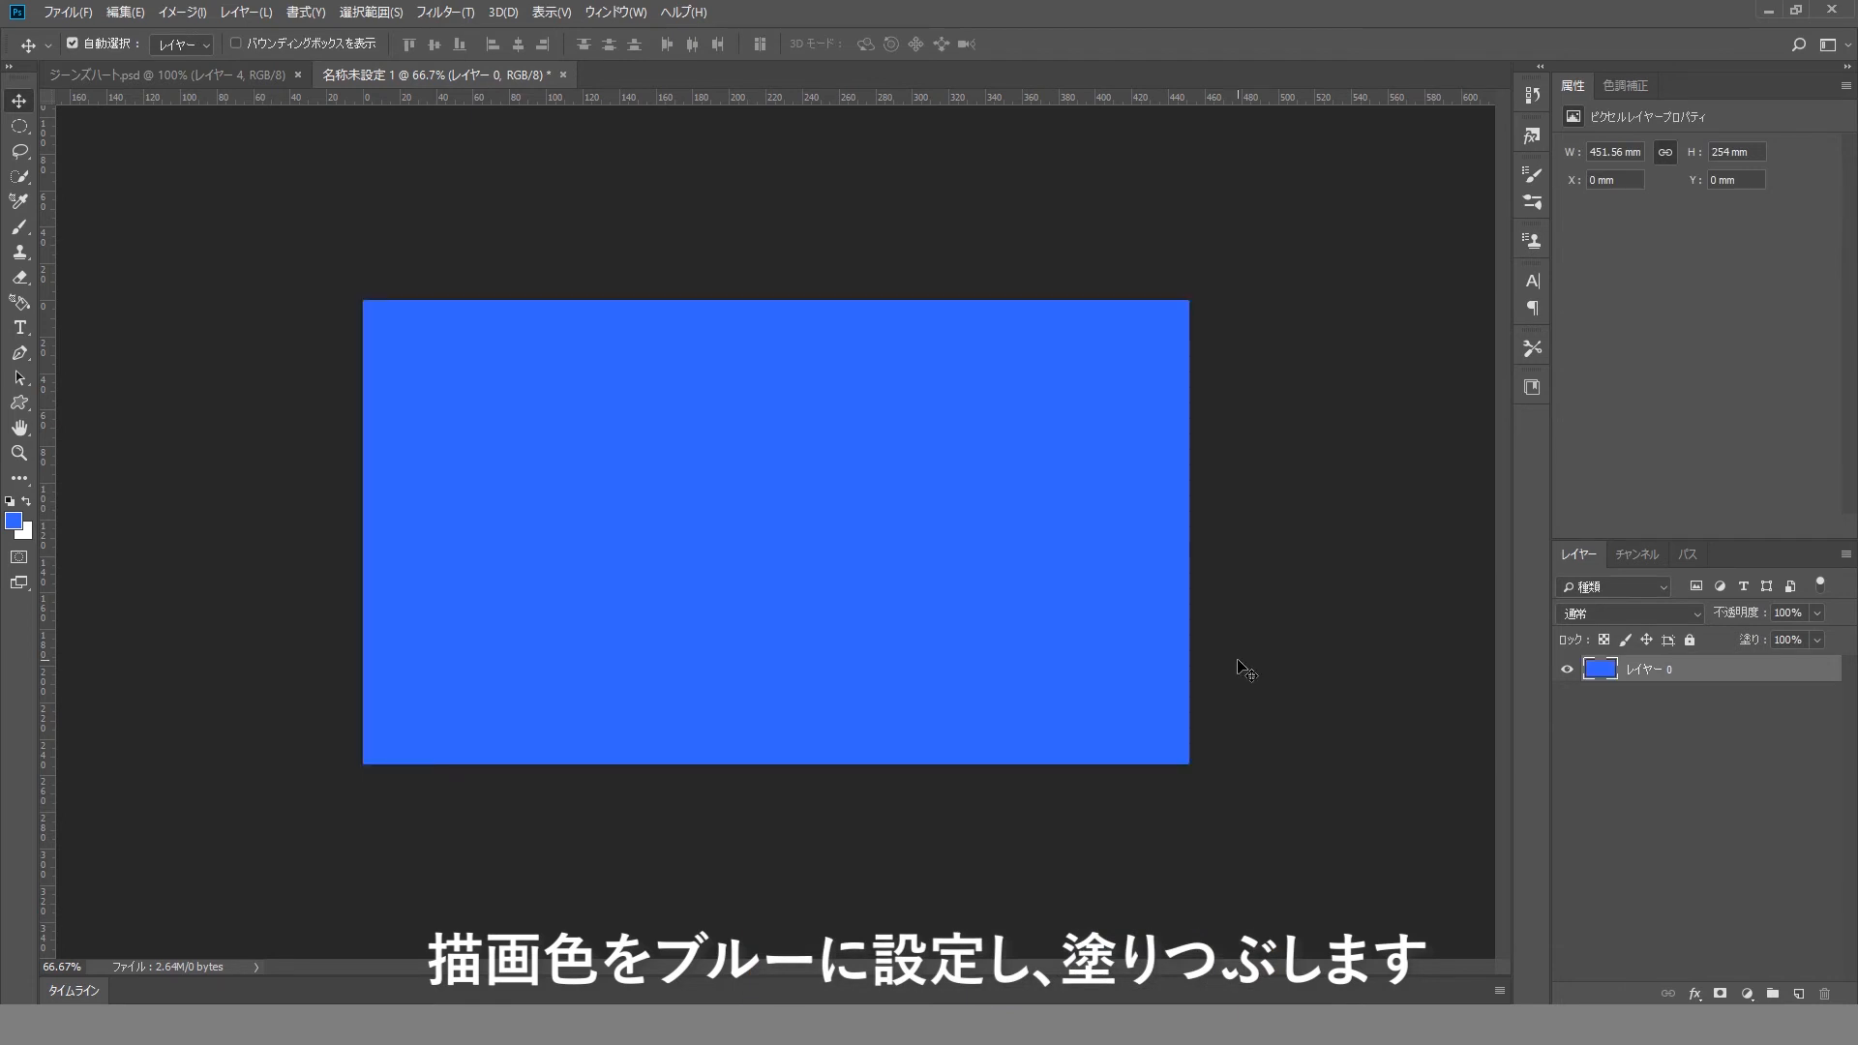
# Step: Draw a straight 45° Pen tool path from above the canvas's upper-left part to below its lower-right part, and display the work path
pyautogui.click(19, 352)
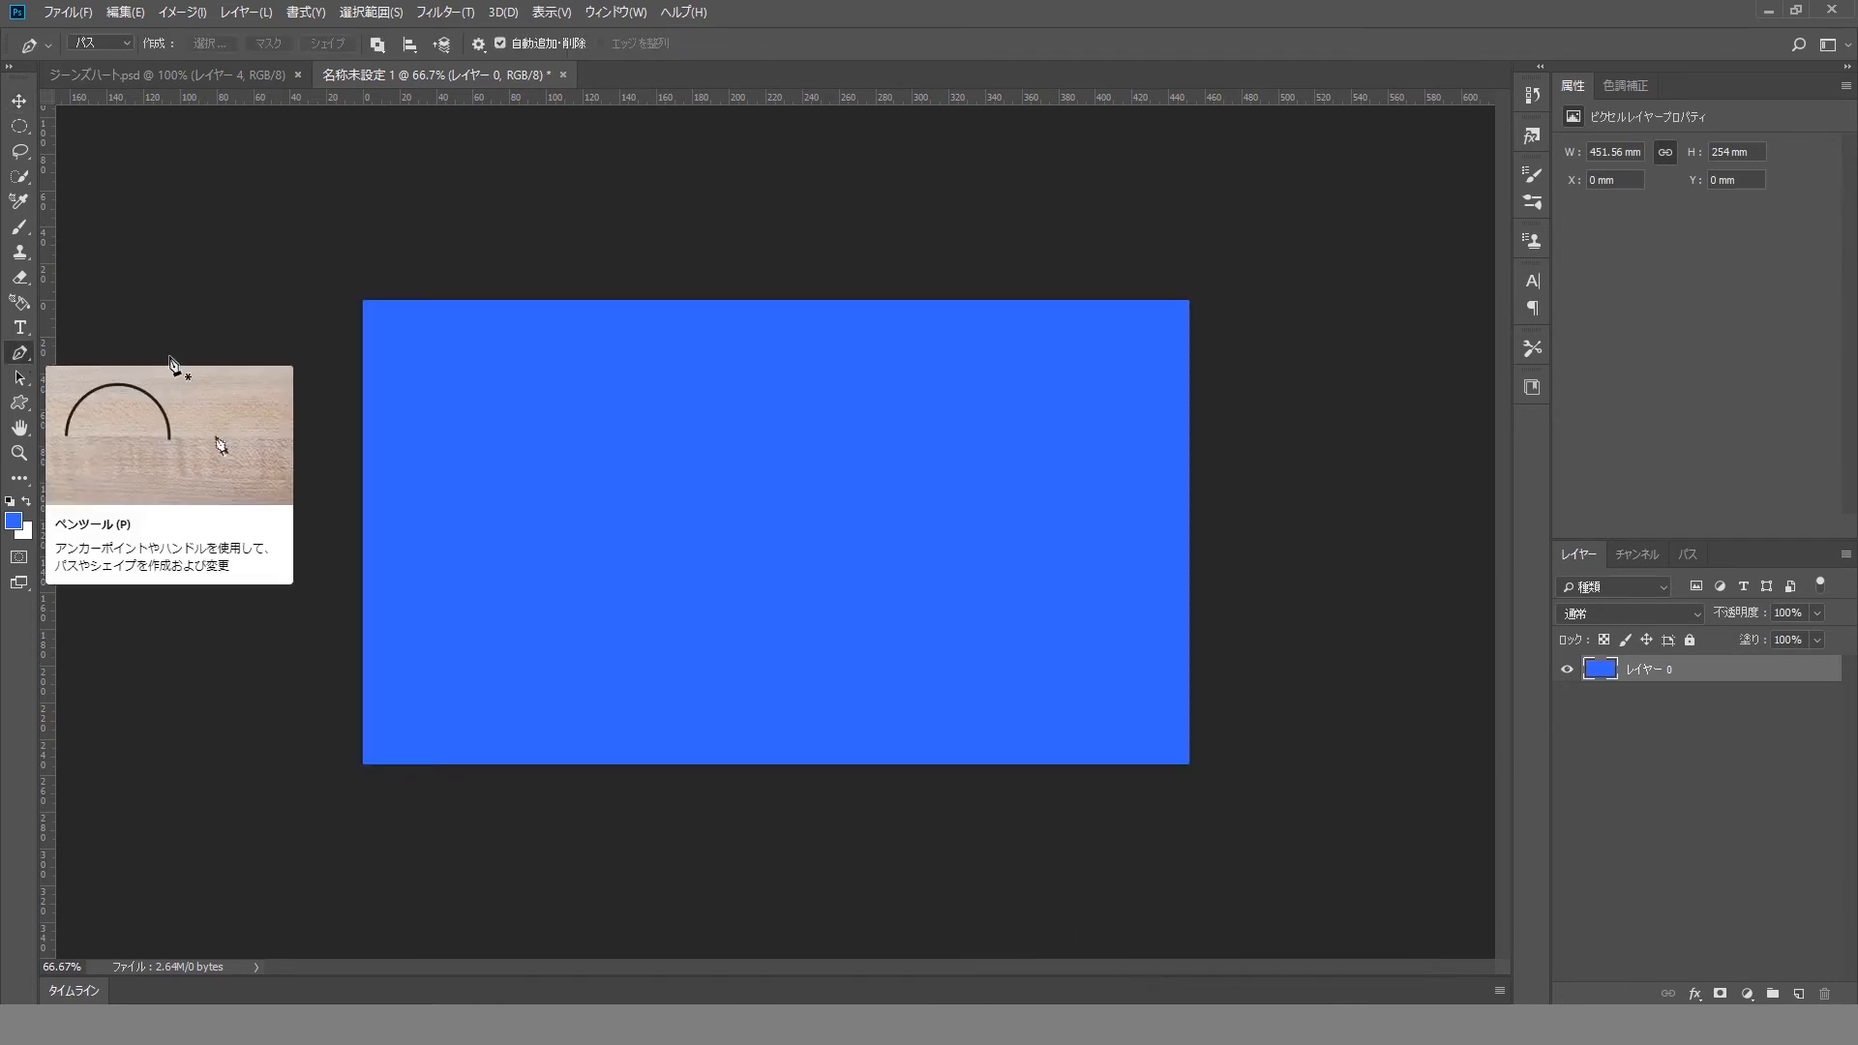
pyautogui.click(474, 212)
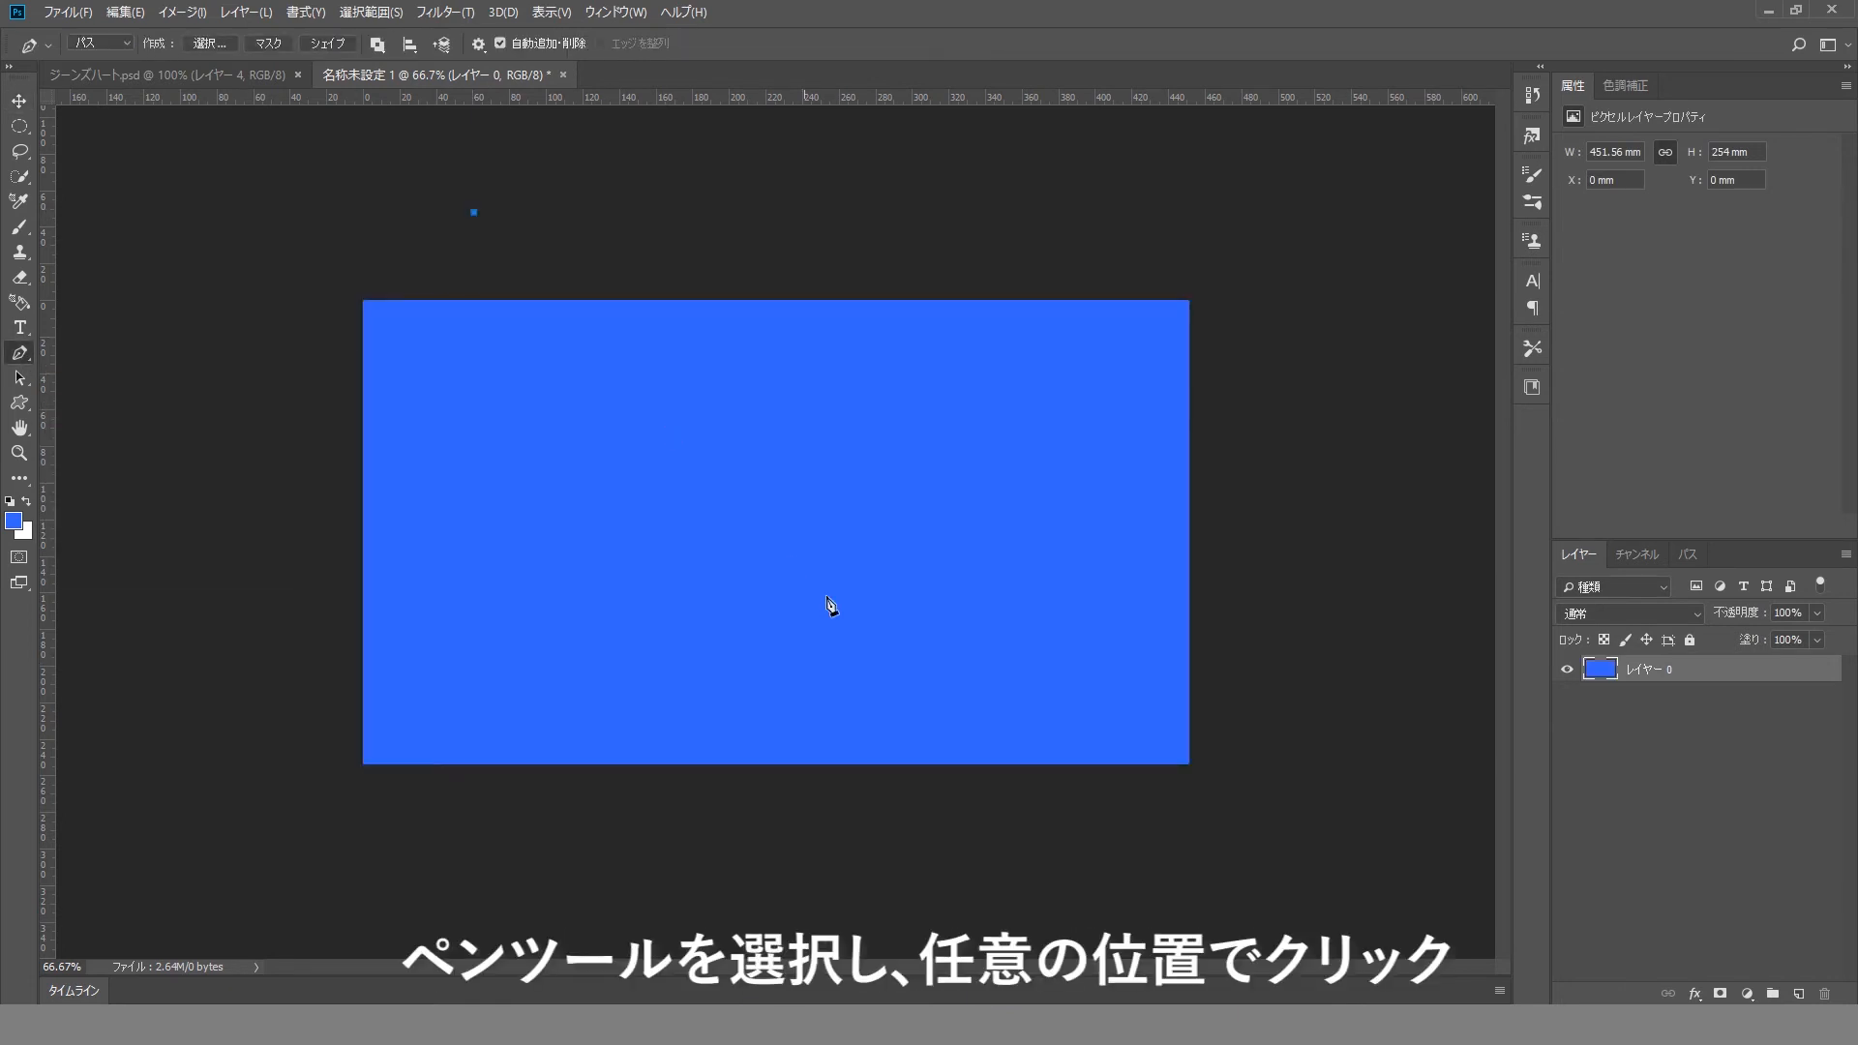
pyautogui.press('v')
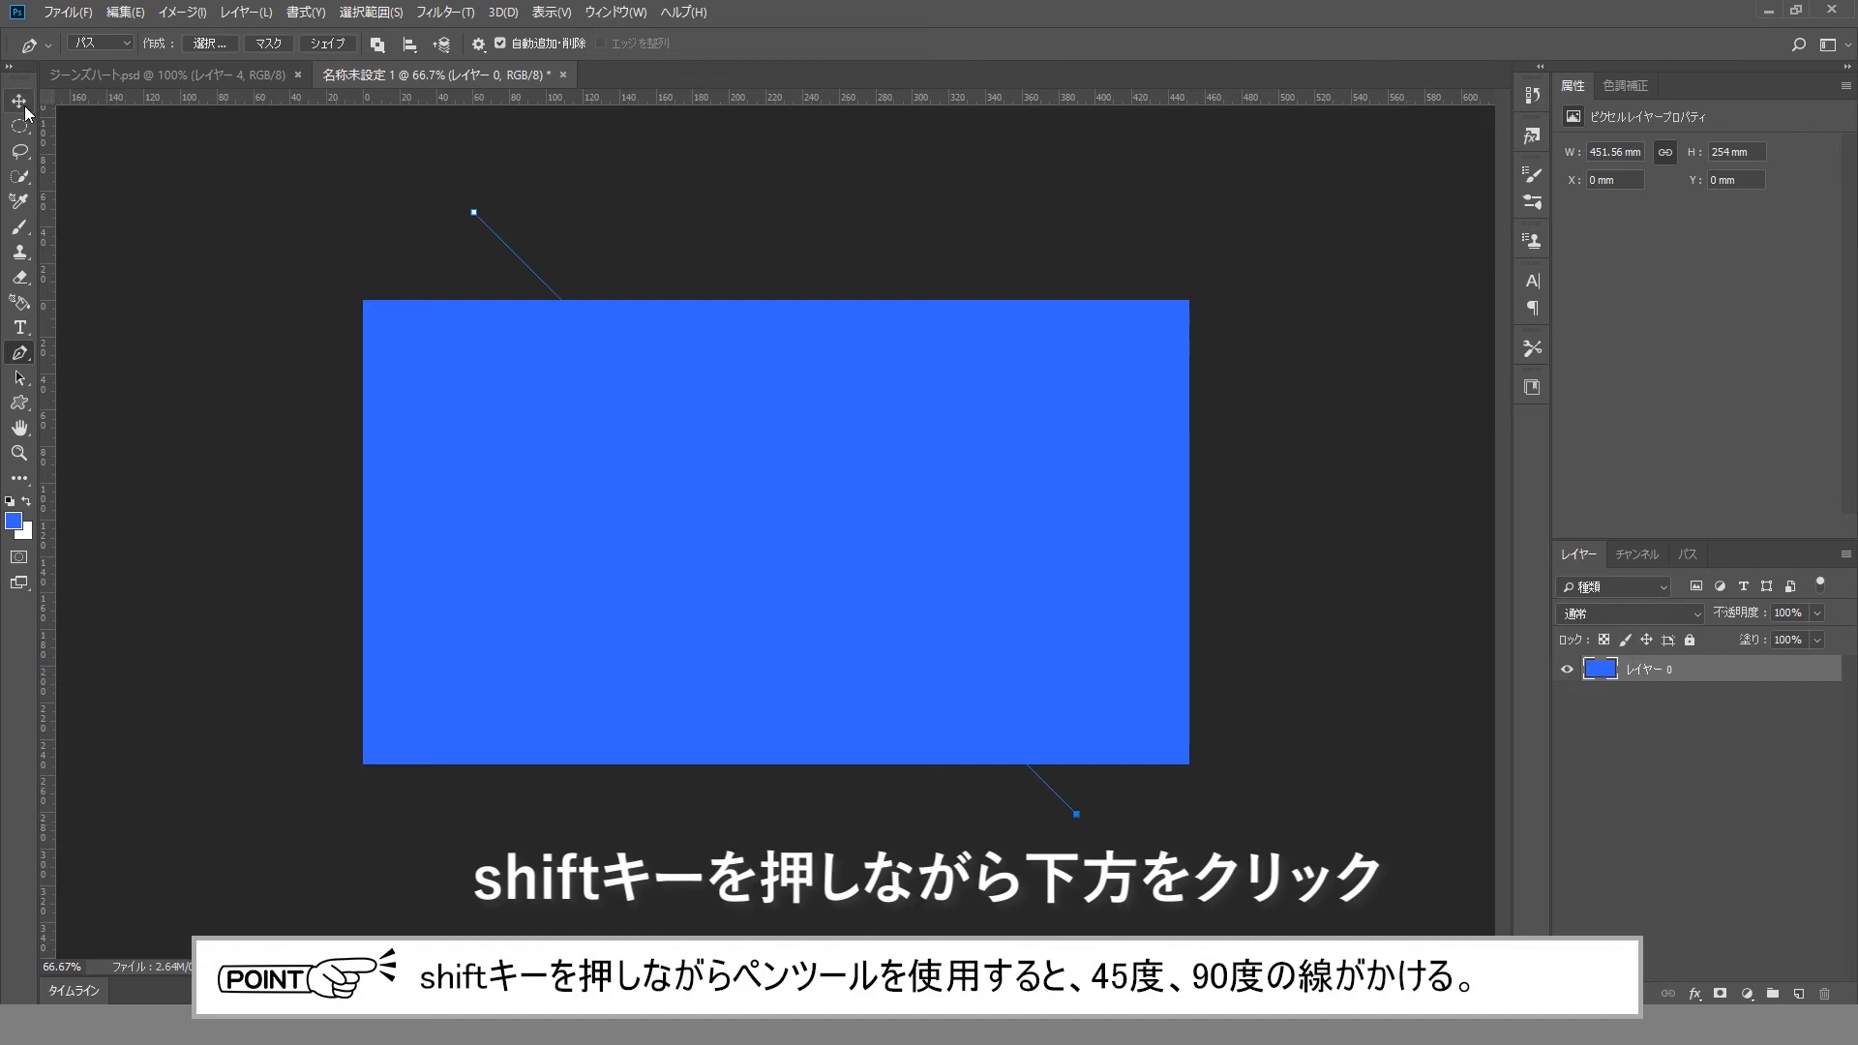
pyautogui.click(1688, 555)
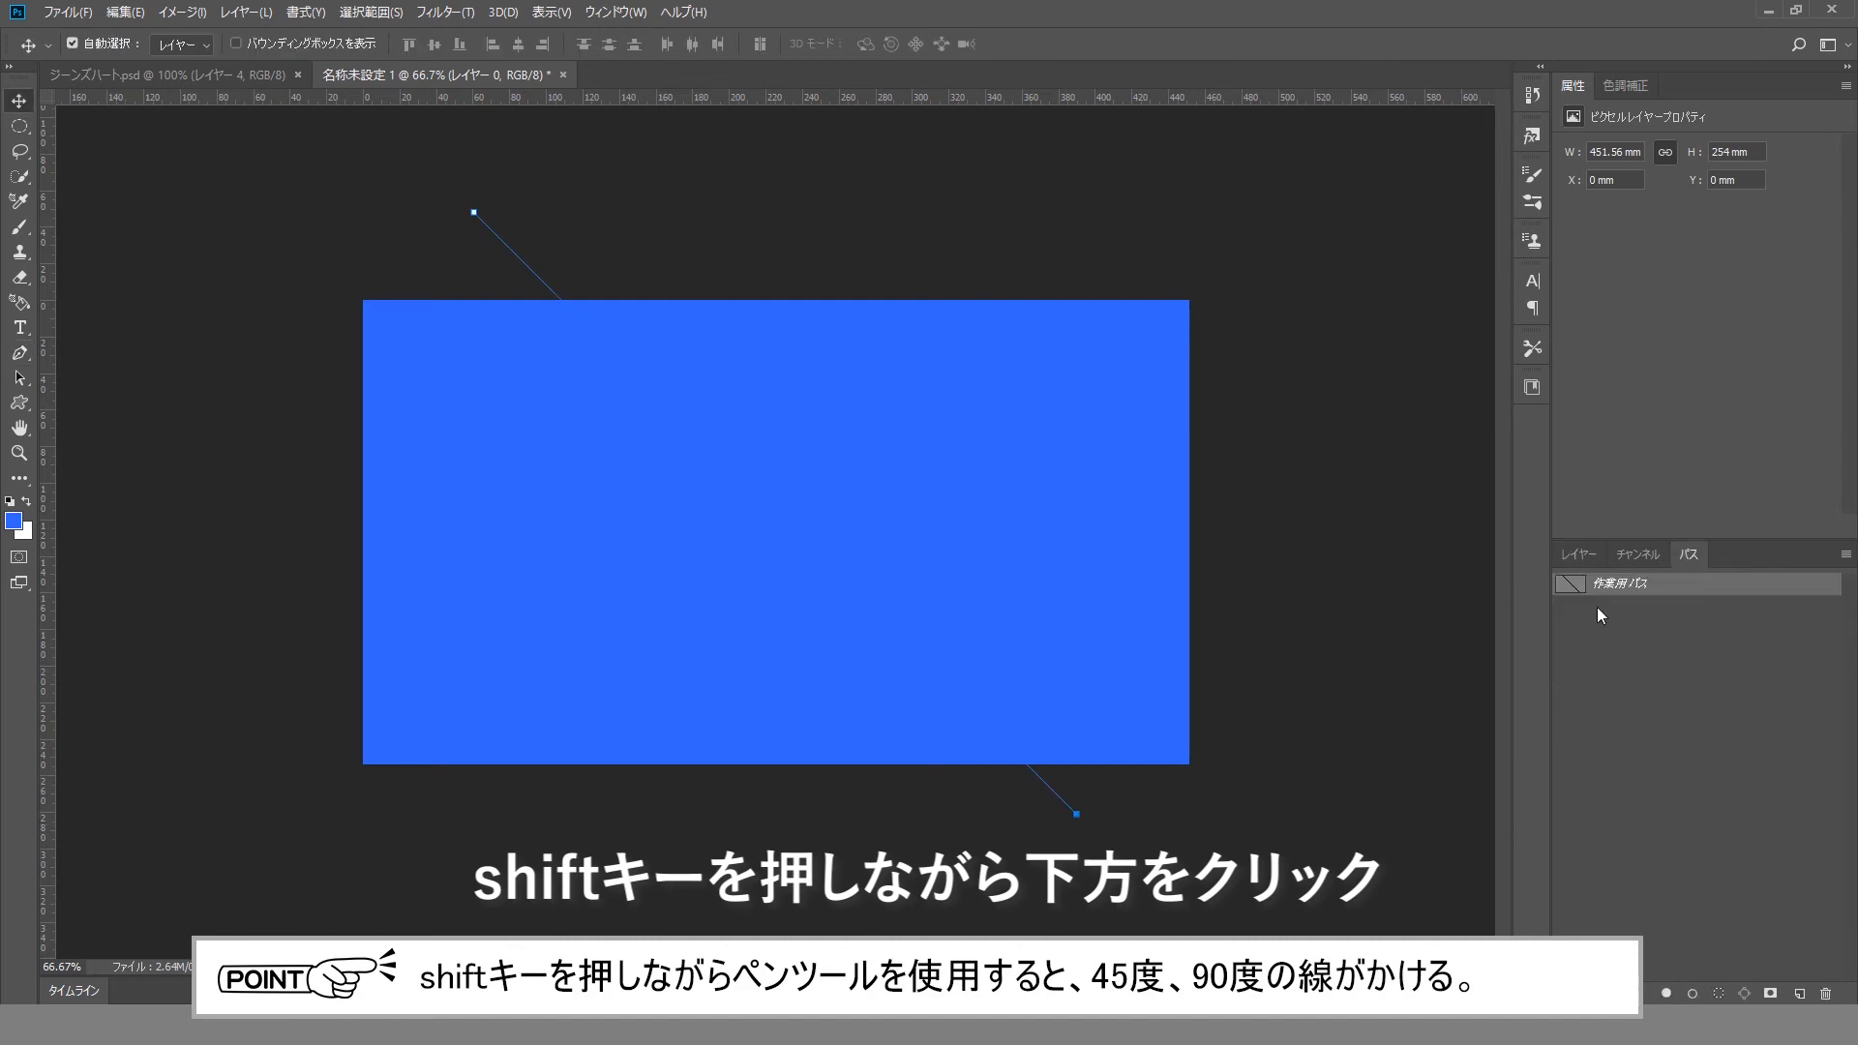
# Step: Choose the brush ブラシツール、テクスチャコーム from the legacy ウェットメディアブラシ group for the Brush tool
pyautogui.click(19, 227)
pyautogui.click(102, 44)
pyautogui.click(479, 82)
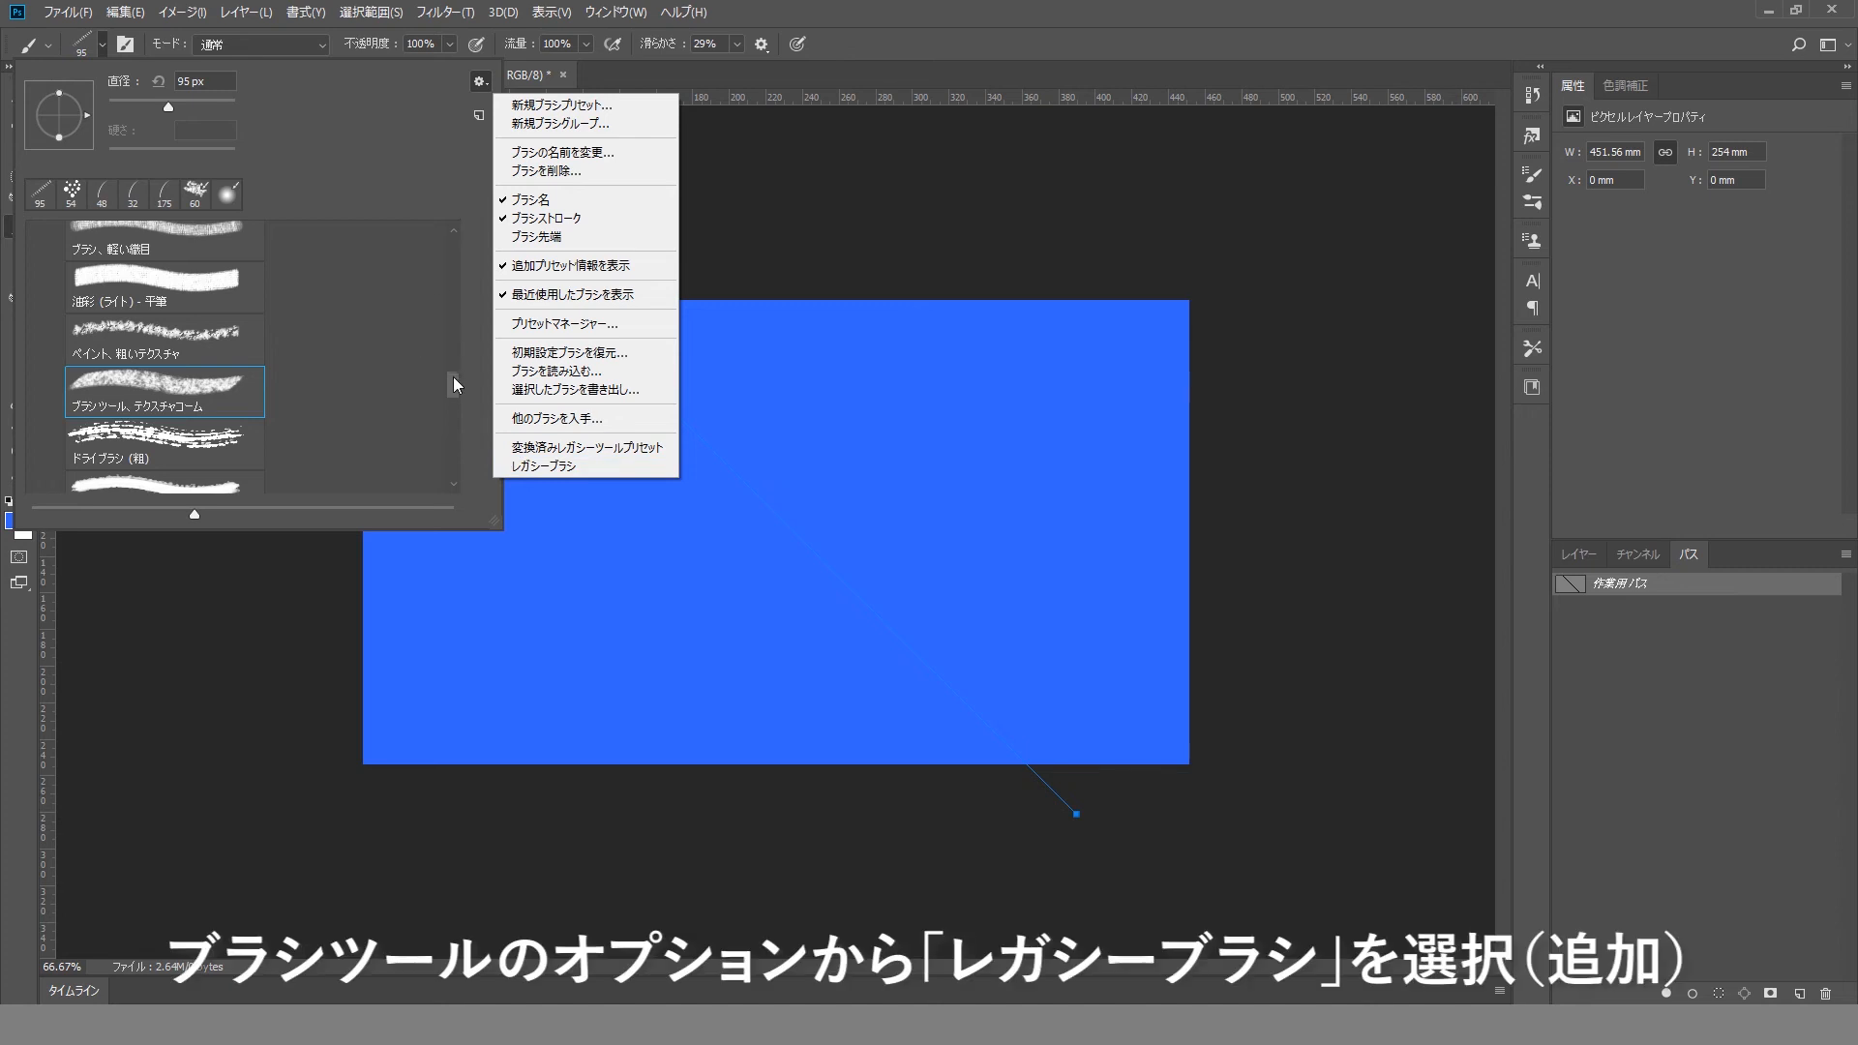
pyautogui.moveTo(453, 379); pyautogui.dragTo(445, 286)
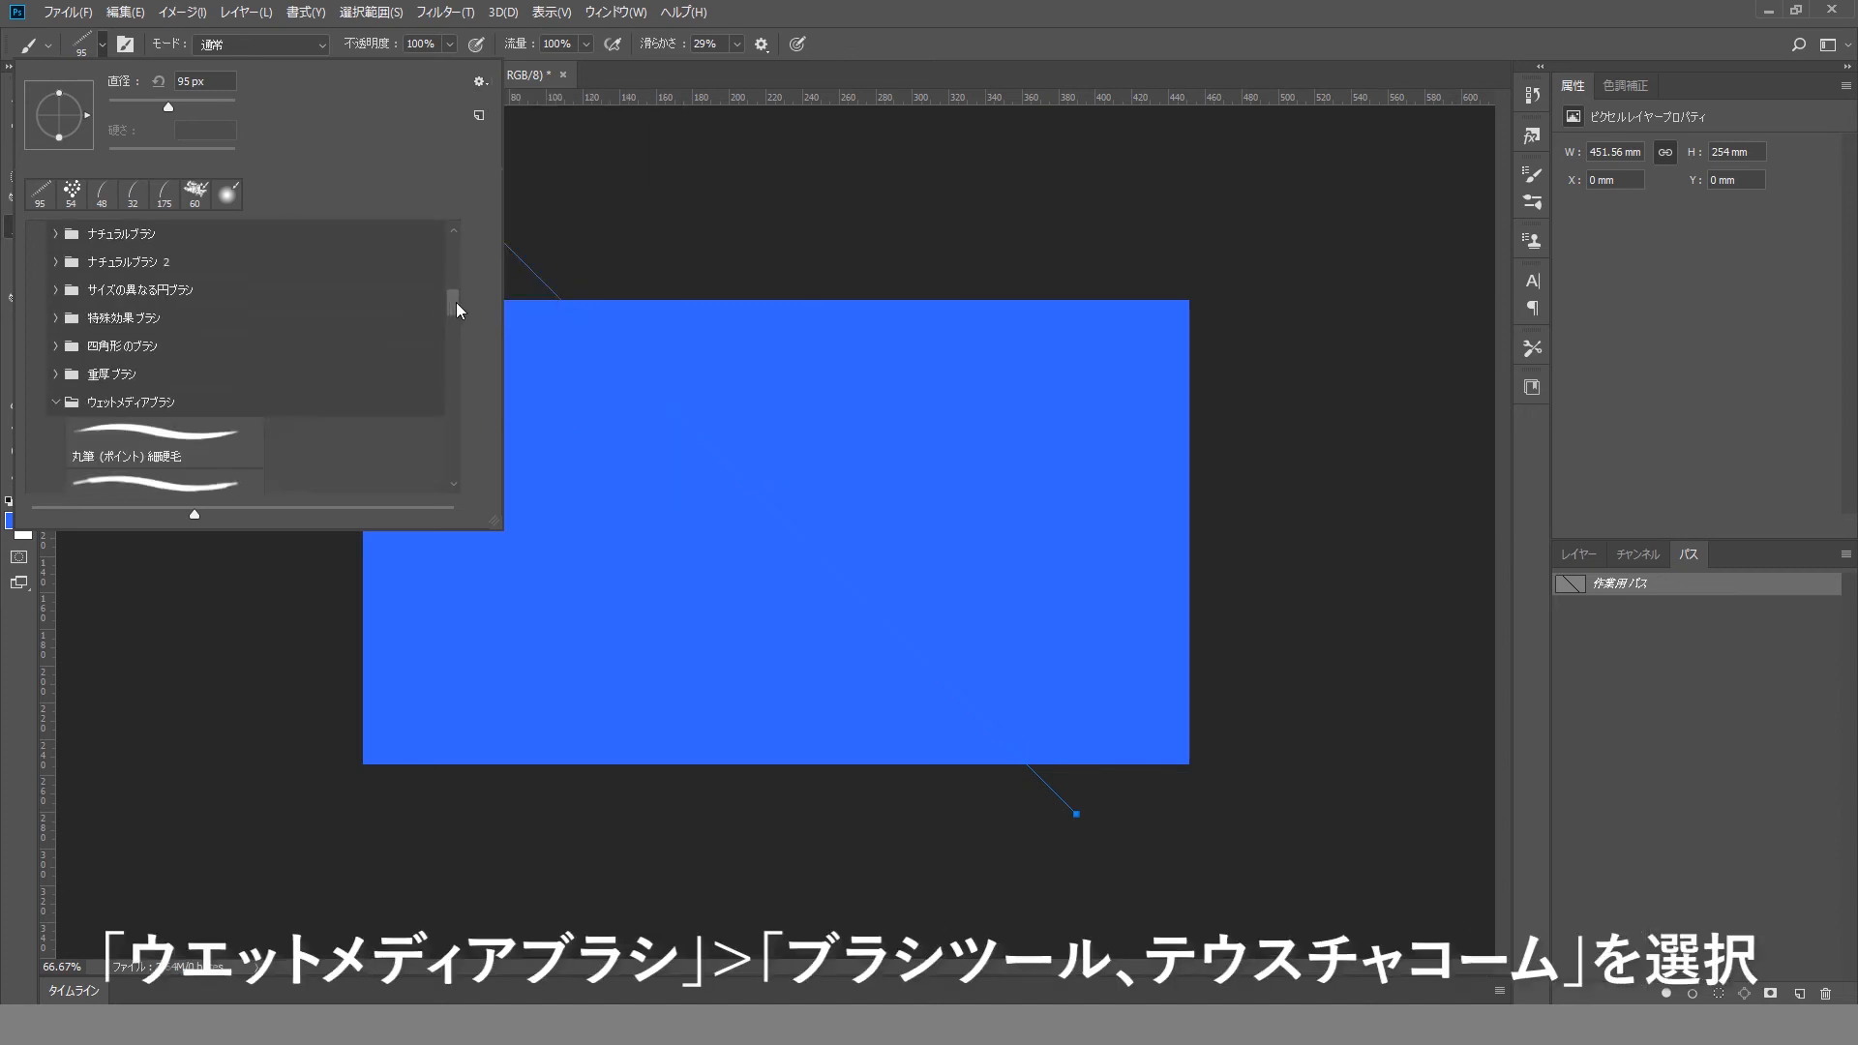
pyautogui.scroll(-2, 75, 387)
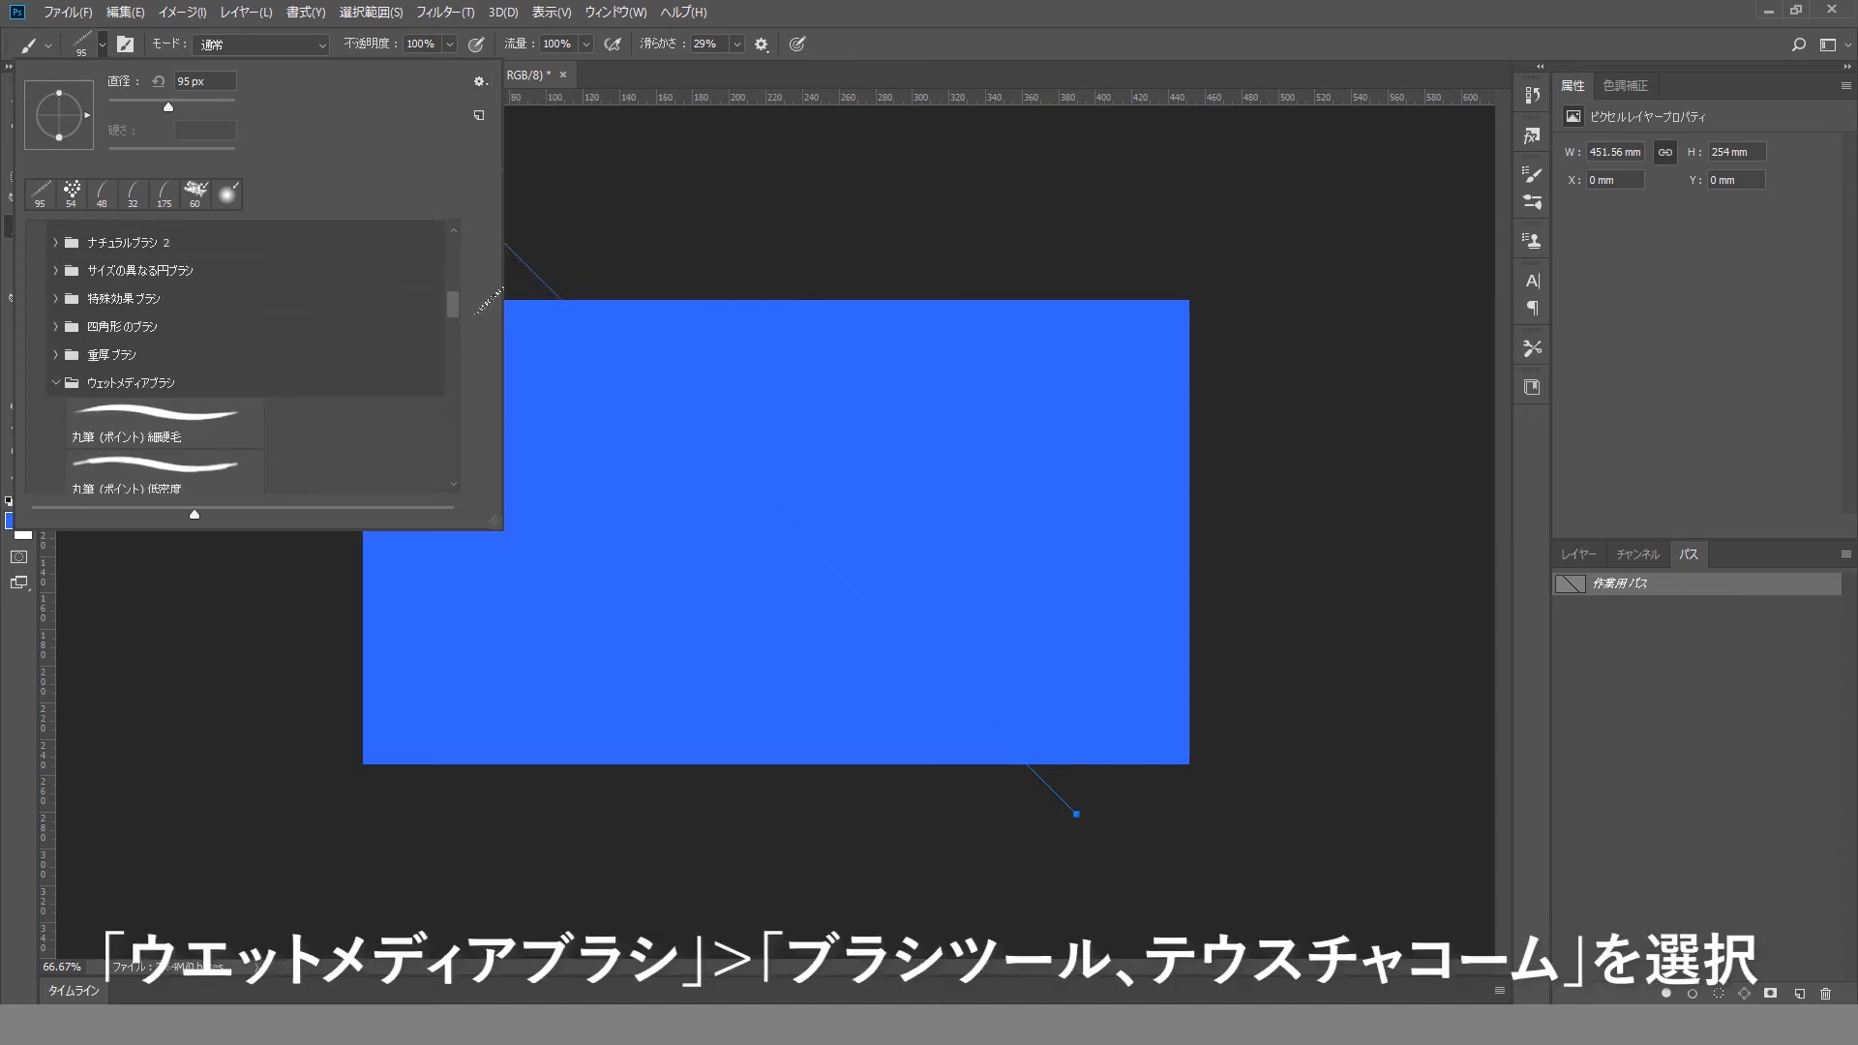
pyautogui.moveTo(455, 306); pyautogui.dragTo(478, 395)
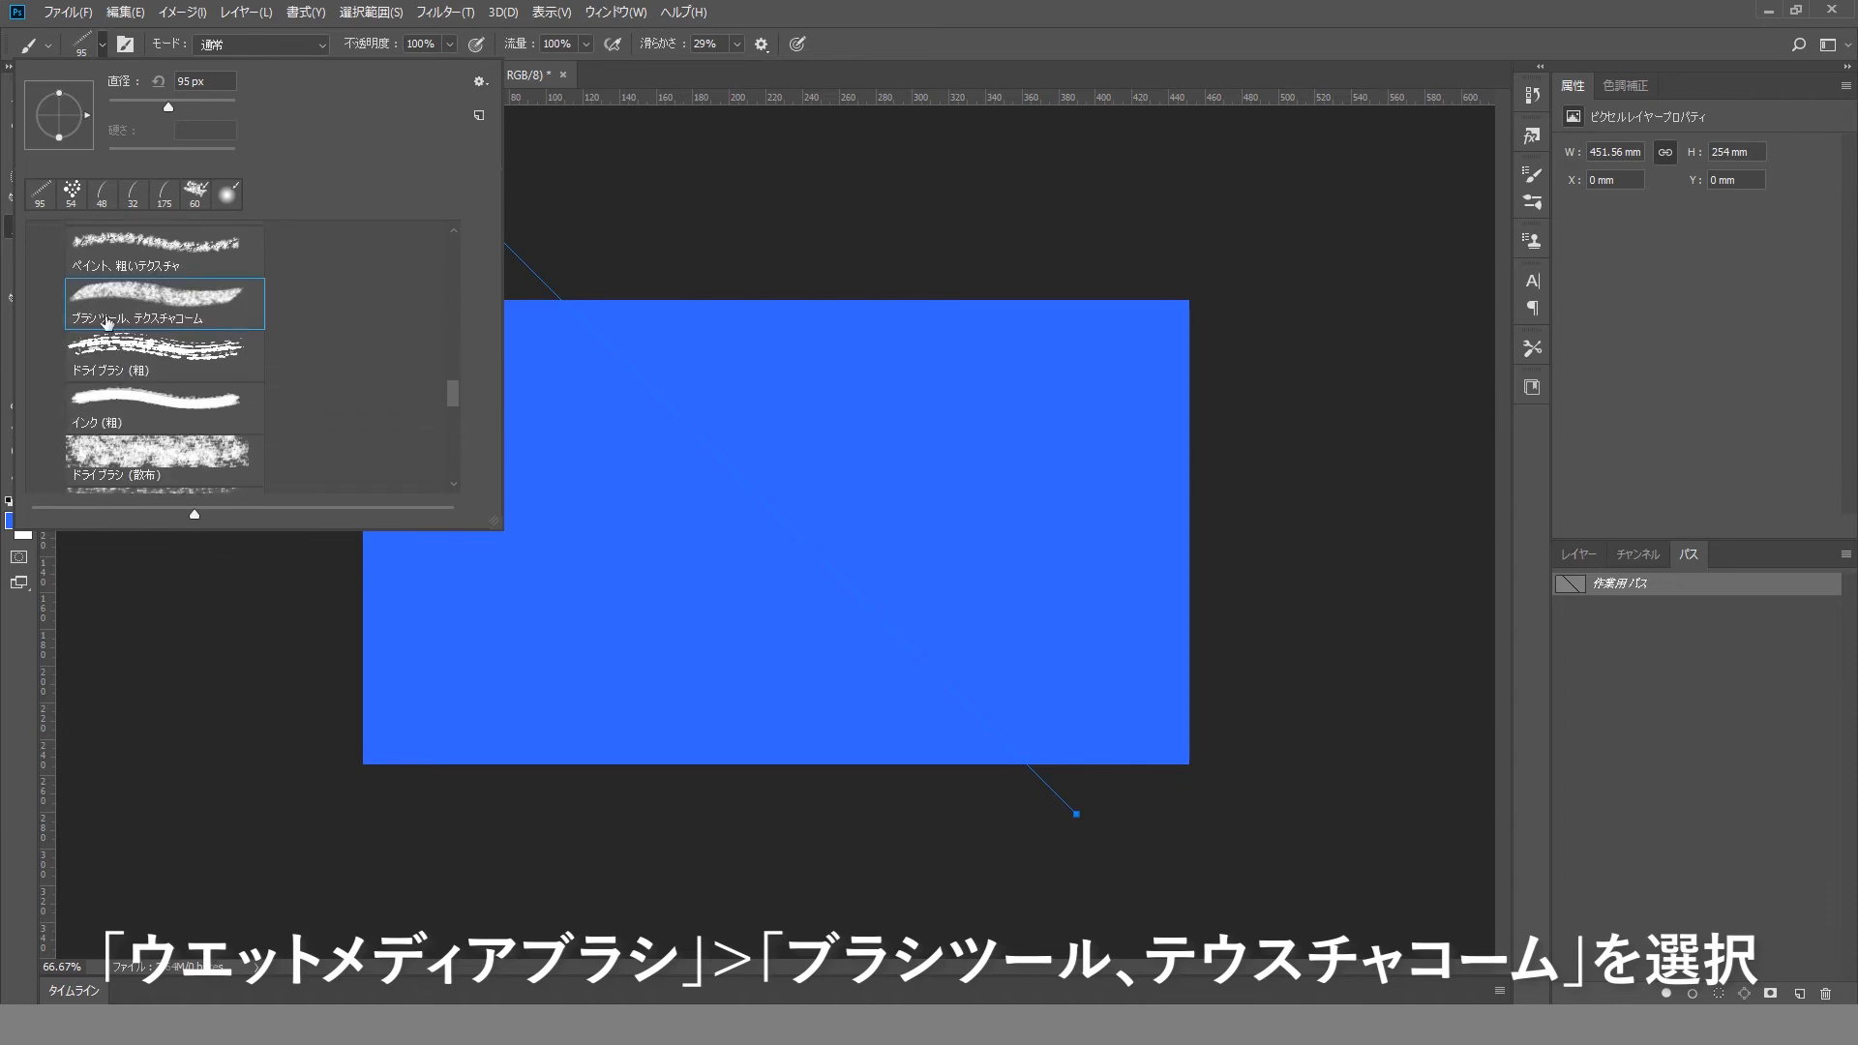
pyautogui.click(204, 332)
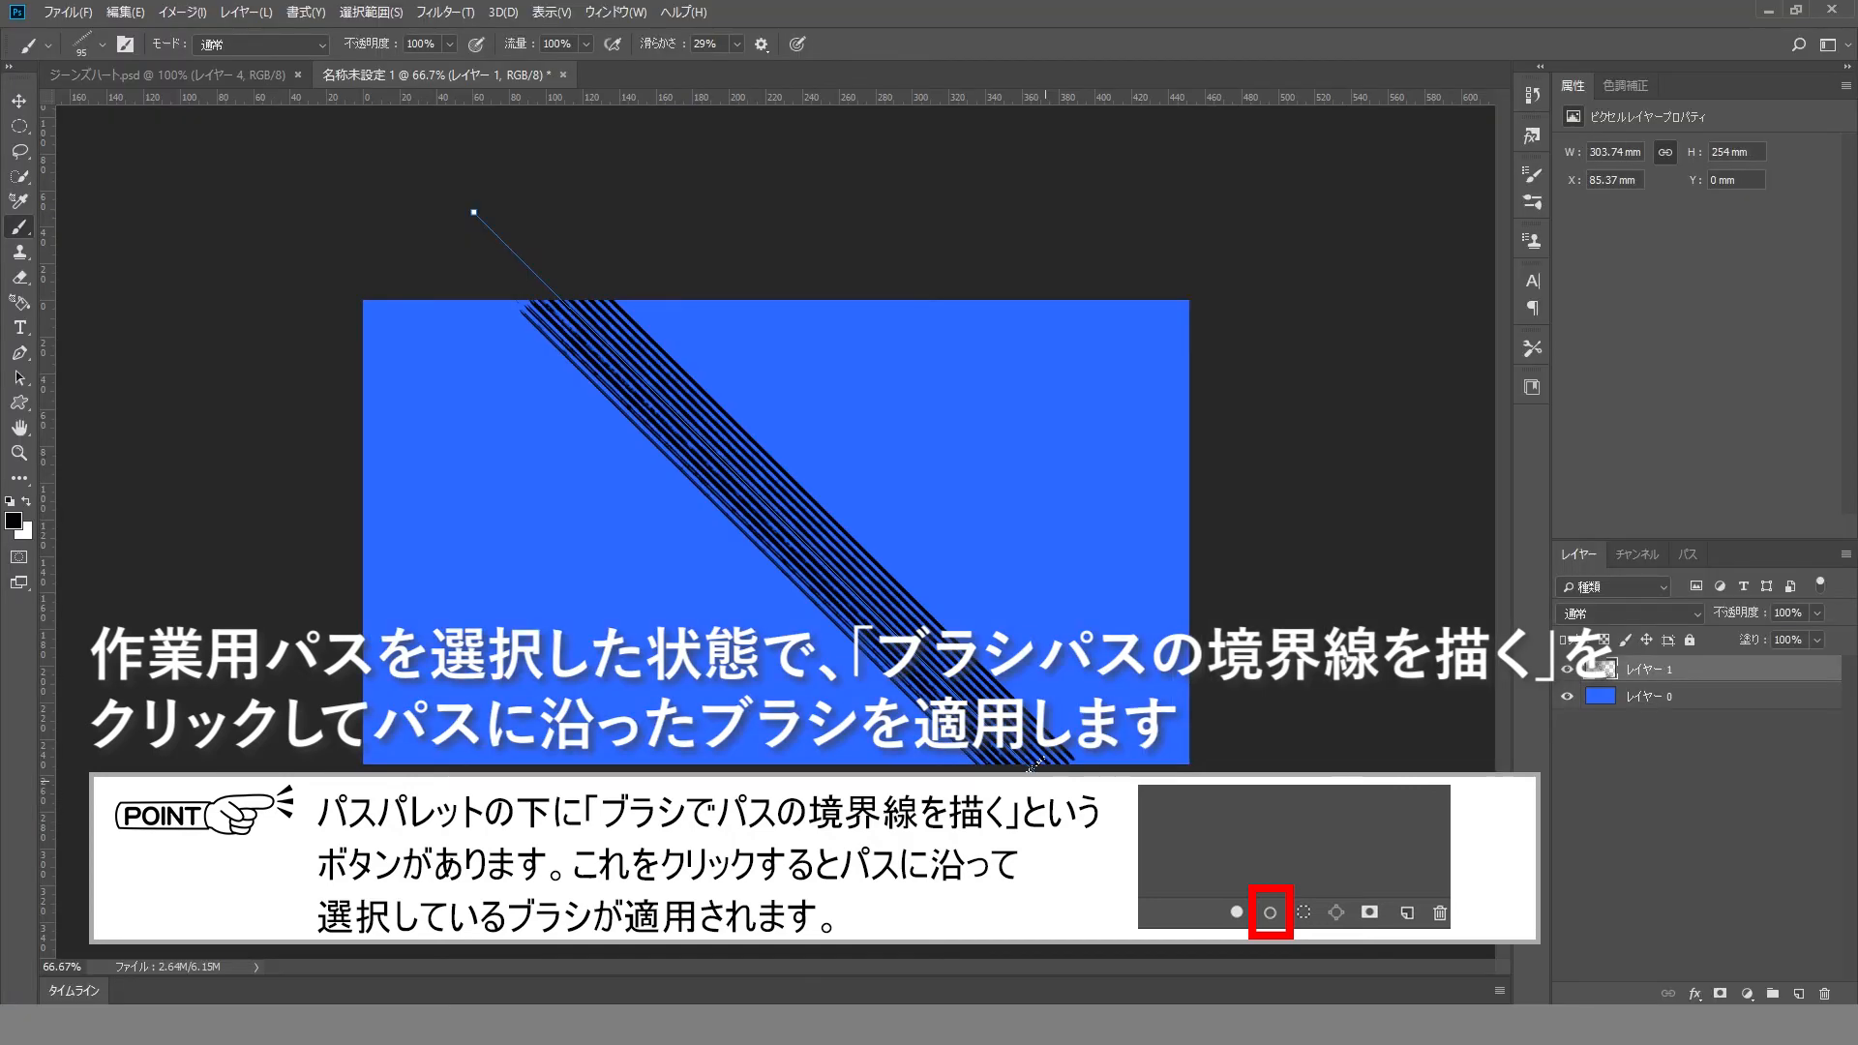
# Step: Duplicate the diagonal stripe layer レイヤー 1 six times
pyautogui.click(19, 100)
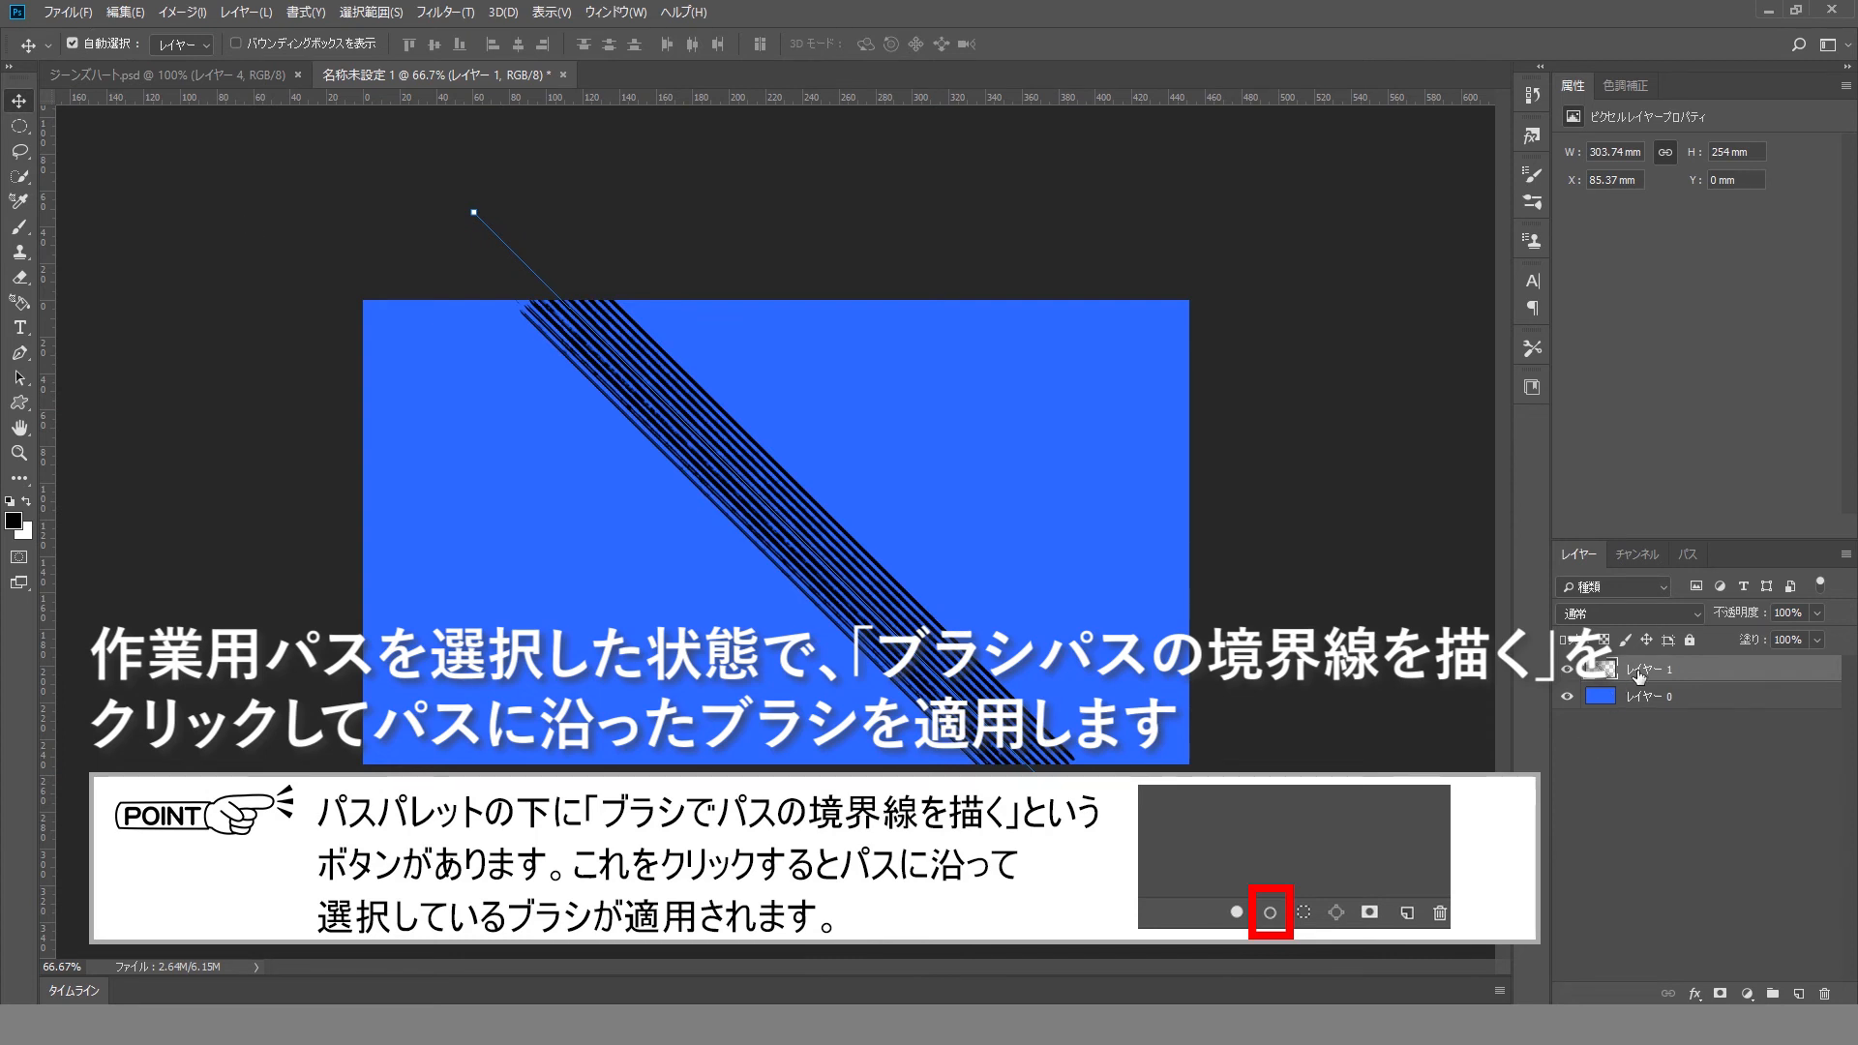
pyautogui.hotkey('ctrl', 'j')
pyautogui.hotkey('ctrl', 'j')
pyautogui.hotkey('ctrl', 'j')
pyautogui.hotkey('ctrl', 'j')
pyautogui.hotkey('ctrl', 'j')
pyautogui.hotkey('ctrl', 'j')
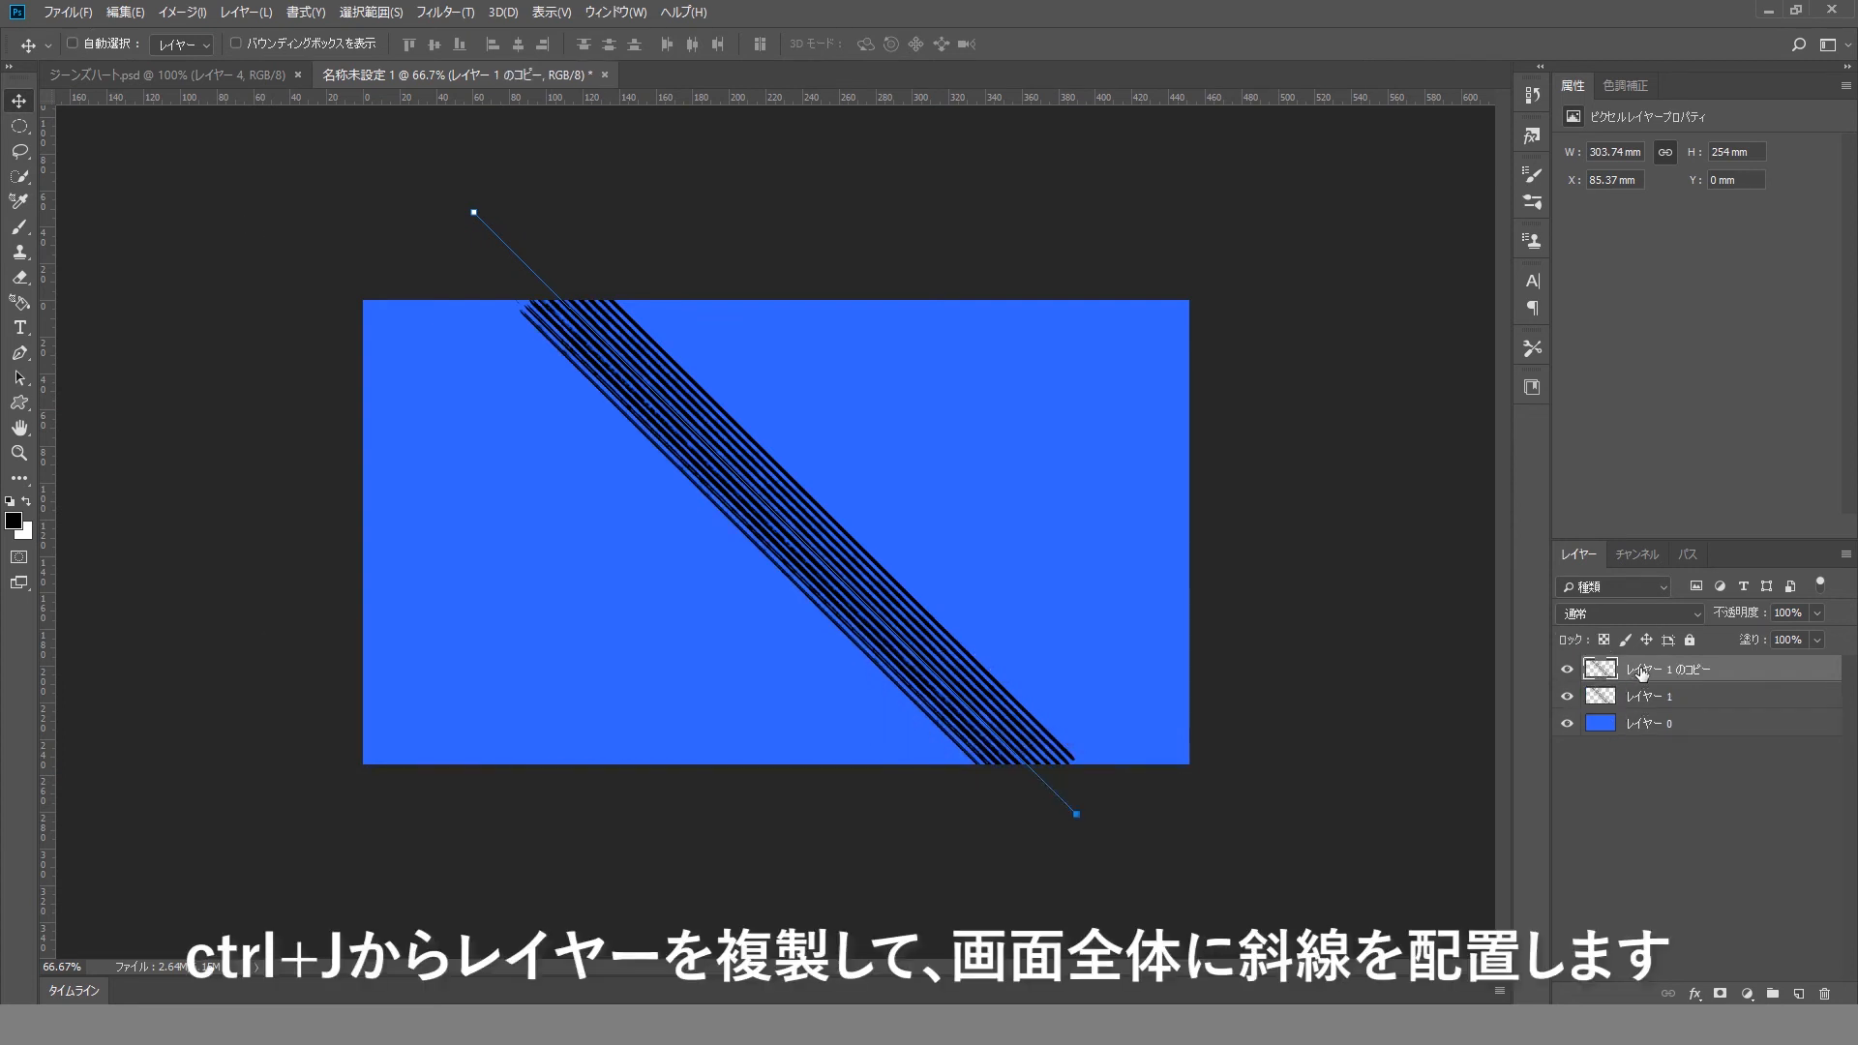
# Step: Shift the topmost stripe copy, レイヤー 1 のコピー 6, right to about X 142 mm so it extends the original stripes
pyautogui.hotkey('shift', 'Right')
pyautogui.hotkey('shift', 'Right')
pyautogui.hotkey('shift', 'Right')
pyautogui.hotkey('shift', 'Right')
pyautogui.hotkey('shift', 'Right')
pyautogui.hotkey('shift', 'Right')
pyautogui.hotkey('shift', 'Right')
pyautogui.hotkey('shift', 'Right')
pyautogui.hotkey('shift', 'Right')
pyautogui.hotkey('shift', 'Right')
pyautogui.hotkey('shift', 'Right')
pyautogui.hotkey('shift', 'Right')
pyautogui.hotkey('shift', 'Right')
pyautogui.hotkey('shift', 'Right')
pyautogui.hotkey('shift', 'Right')
pyautogui.hotkey('shift', 'Right')
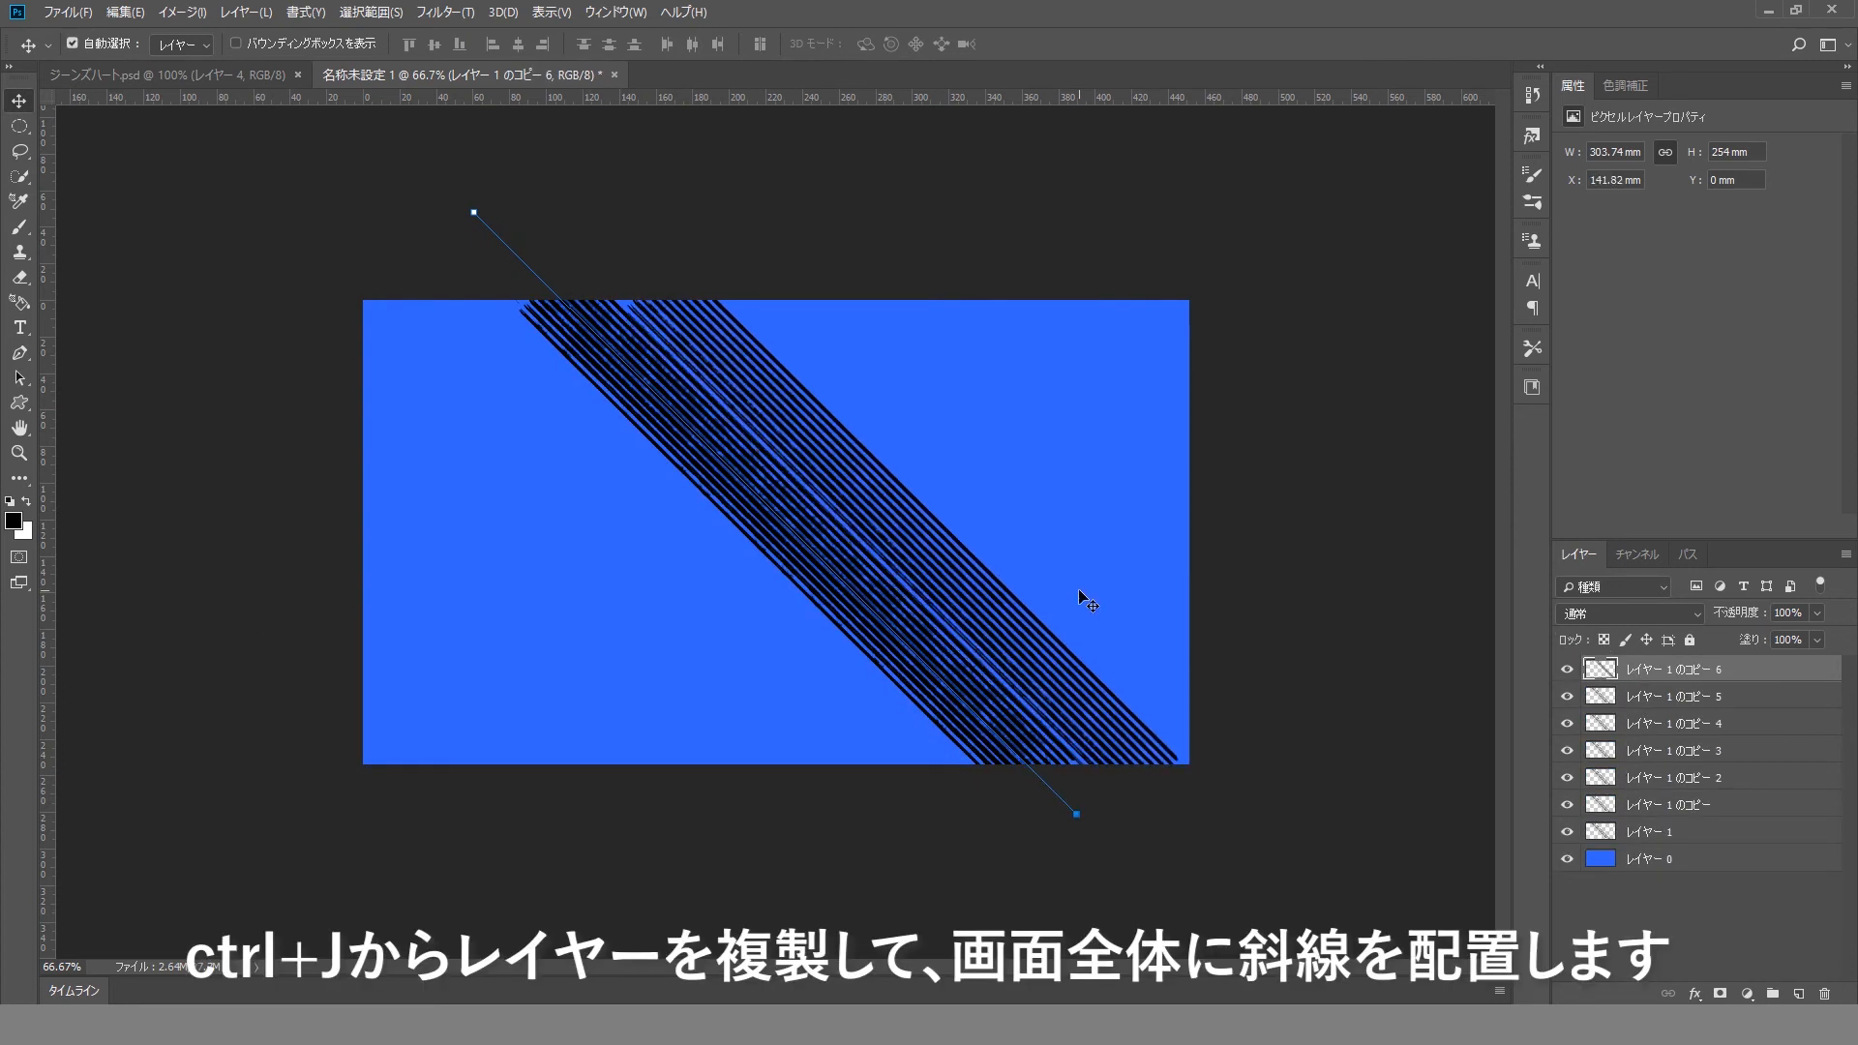
# Step: Move レイヤー 1 のコピー 5 right and slightly up to about X 193 mm, Y -9 mm, beside the previous stripe band
pyautogui.click(1673, 695)
pyautogui.hotkey('shift', 'Right')
pyautogui.hotkey('shift', 'Right')
pyautogui.hotkey('shift', 'Right')
pyautogui.hotkey('shift', 'Right')
pyautogui.hotkey('shift', 'Right')
pyautogui.hotkey('shift', 'Right')
pyautogui.hotkey('shift', 'Right')
pyautogui.hotkey('shift', 'Right')
pyautogui.hotkey('shift', 'Right')
pyautogui.hotkey('shift', 'Right')
pyautogui.hotkey('shift', 'Right')
pyautogui.hotkey('shift', 'Right')
pyautogui.hotkey('shift', 'Right')
pyautogui.hotkey('shift', 'Right')
pyautogui.hotkey('shift', 'Right')
pyautogui.hotkey('shift', 'Right')
pyautogui.hotkey('shift', 'Right')
pyautogui.hotkey('shift', 'Right')
pyautogui.hotkey('shift', 'Right')
pyautogui.hotkey('shift', 'Right')
pyautogui.press('Up')
pyautogui.press('Up')
pyautogui.press('Up')
pyautogui.press('Up')
pyautogui.press('Up')
pyautogui.press('Up')
pyautogui.press('Up')
pyautogui.press('Up')
pyautogui.press('Up')
pyautogui.press('Up')
pyautogui.press('Up')
pyautogui.press('Up')
pyautogui.press('Up')
pyautogui.press('Up')
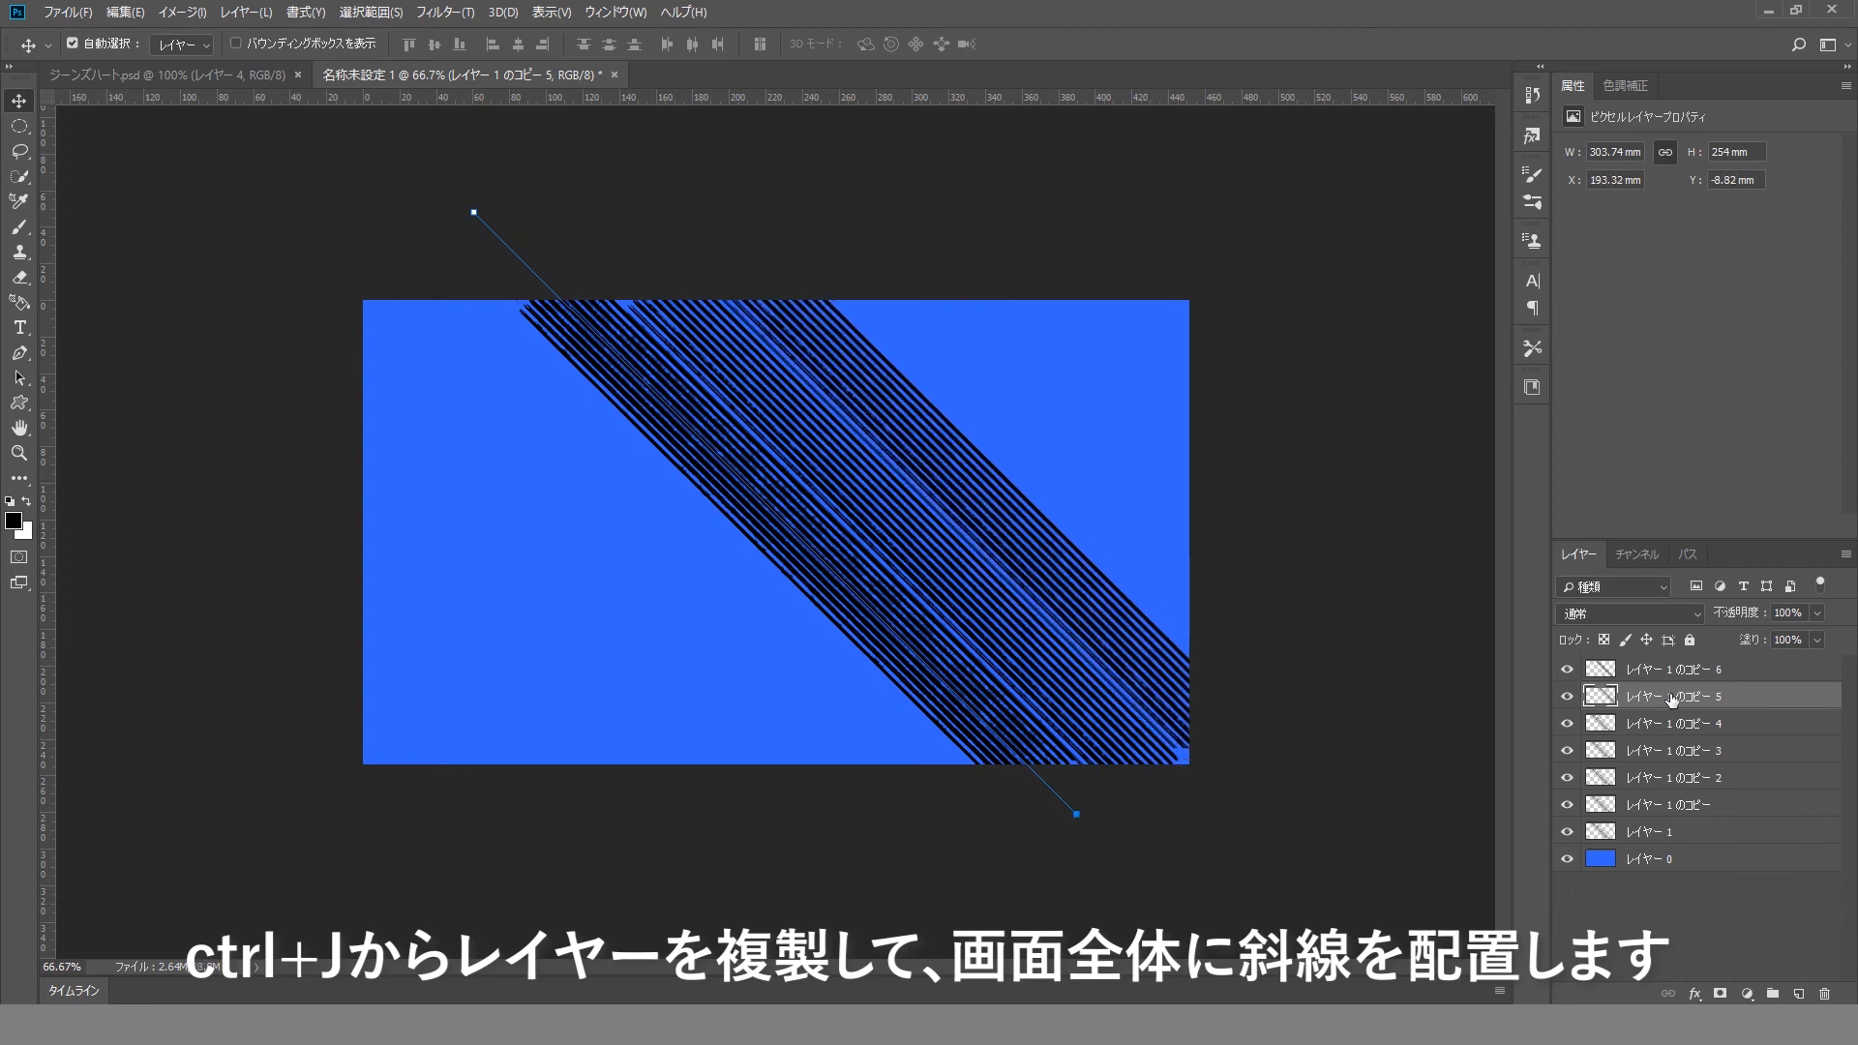
# Step: Move レイヤー 1 のコピー 4 to about X 254 mm, Y -8 mm, continuing the stripes towards the canvas's right side
pyautogui.click(1675, 724)
pyautogui.hotkey('shift', 'Right')
pyautogui.hotkey('shift', 'Right')
pyautogui.hotkey('shift', 'Right')
pyautogui.hotkey('shift', 'Right')
pyautogui.hotkey('shift', 'Right')
pyautogui.hotkey('shift', 'Right')
pyautogui.hotkey('shift', 'Right')
pyautogui.hotkey('shift', 'Right')
pyautogui.hotkey('shift', 'Right')
pyautogui.hotkey('shift', 'Right')
pyautogui.hotkey('shift', 'Right')
pyautogui.hotkey('shift', 'Right')
pyautogui.hotkey('shift', 'Right')
pyautogui.hotkey('shift', 'Right')
pyautogui.hotkey('shift', 'Right')
pyautogui.hotkey('shift', 'Right')
pyautogui.hotkey('shift', 'Right')
pyautogui.hotkey('shift', 'Right')
pyautogui.hotkey('shift', 'Right')
pyautogui.hotkey('shift', 'Right')
pyautogui.press('Up')
pyautogui.press('Up')
pyautogui.press('Up')
pyautogui.press('Up')
pyautogui.press('Up')
pyautogui.press('Up')
pyautogui.press('Up')
pyautogui.press('Up')
pyautogui.hotkey('shift', 'Right')
pyautogui.hotkey('shift', 'Right')
pyautogui.hotkey('shift', 'Right')
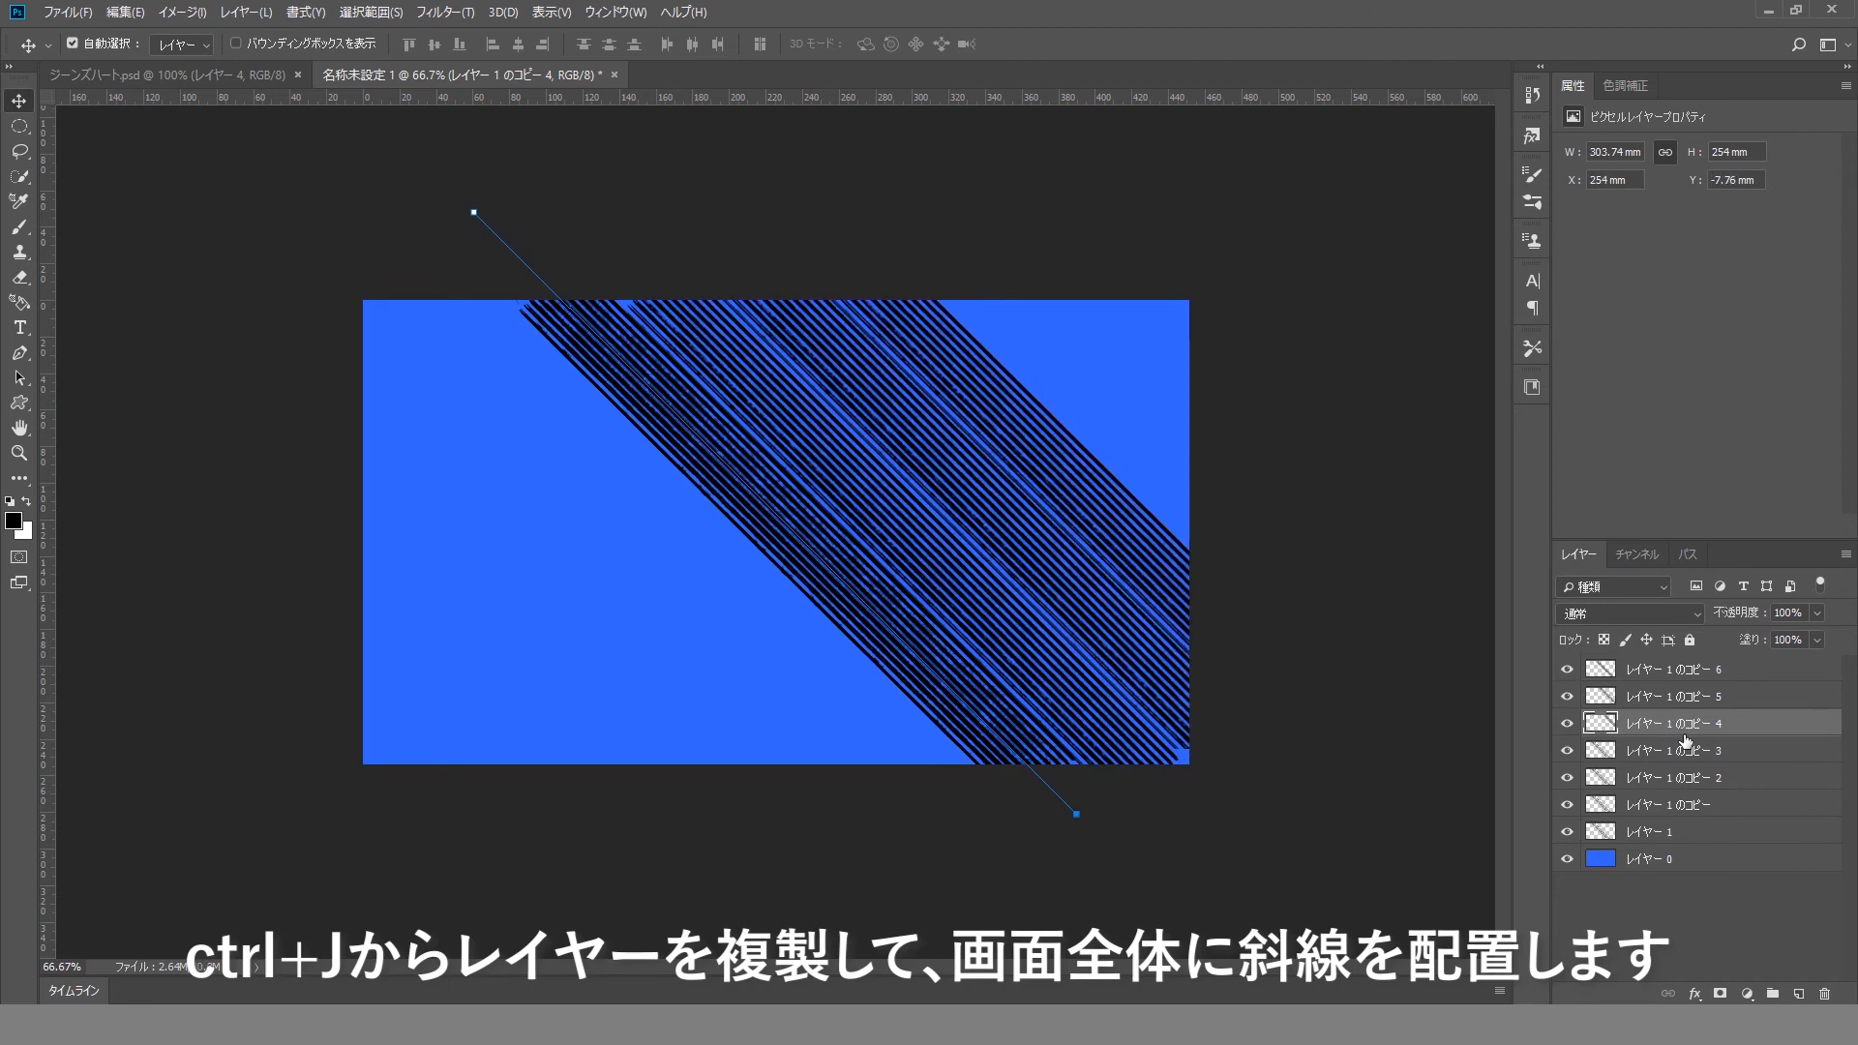
# Step: Move レイヤー 1 のコピー 3 to about X 316 mm, Y -6 mm, extending the stripes towards the upper-right corner
pyautogui.click(1692, 751)
pyautogui.hotkey('shift', 'Right')
pyautogui.hotkey('shift', 'Right')
pyautogui.hotkey('shift', 'Right')
pyautogui.hotkey('shift', 'Right')
pyautogui.hotkey('shift', 'Right')
pyautogui.hotkey('shift', 'Right')
pyautogui.hotkey('shift', 'Right')
pyautogui.hotkey('shift', 'Right')
pyautogui.hotkey('shift', 'Right')
pyautogui.hotkey('shift', 'Right')
pyautogui.hotkey('shift', 'Right')
pyautogui.hotkey('shift', 'Right')
pyautogui.hotkey('shift', 'Right')
pyautogui.hotkey('shift', 'Right')
pyautogui.hotkey('shift', 'Right')
pyautogui.hotkey('shift', 'Right')
pyautogui.hotkey('shift', 'Right')
pyautogui.hotkey('shift', 'Right')
pyautogui.hotkey('shift', 'Right')
pyautogui.hotkey('shift', 'Right')
pyautogui.press('Up')
pyautogui.press('Up')
pyautogui.press('Up')
pyautogui.press('Up')
pyautogui.press('Up')
pyautogui.press('Up')
pyautogui.press('Up')
pyautogui.press('Up')
pyautogui.press('Up')
pyautogui.press('Up')
pyautogui.press('Up')
pyautogui.press('Up')
pyautogui.press('Up')
pyautogui.press('Up')
pyautogui.press('Up')
pyautogui.press('Up')
pyautogui.press('Up')
pyautogui.press('Up')
pyautogui.press('Left')
pyautogui.press('Left')
pyautogui.press('Left')
pyautogui.press('Left')
pyautogui.press('Left')
pyautogui.press('Left')
pyautogui.press('Left')
pyautogui.press('Left')
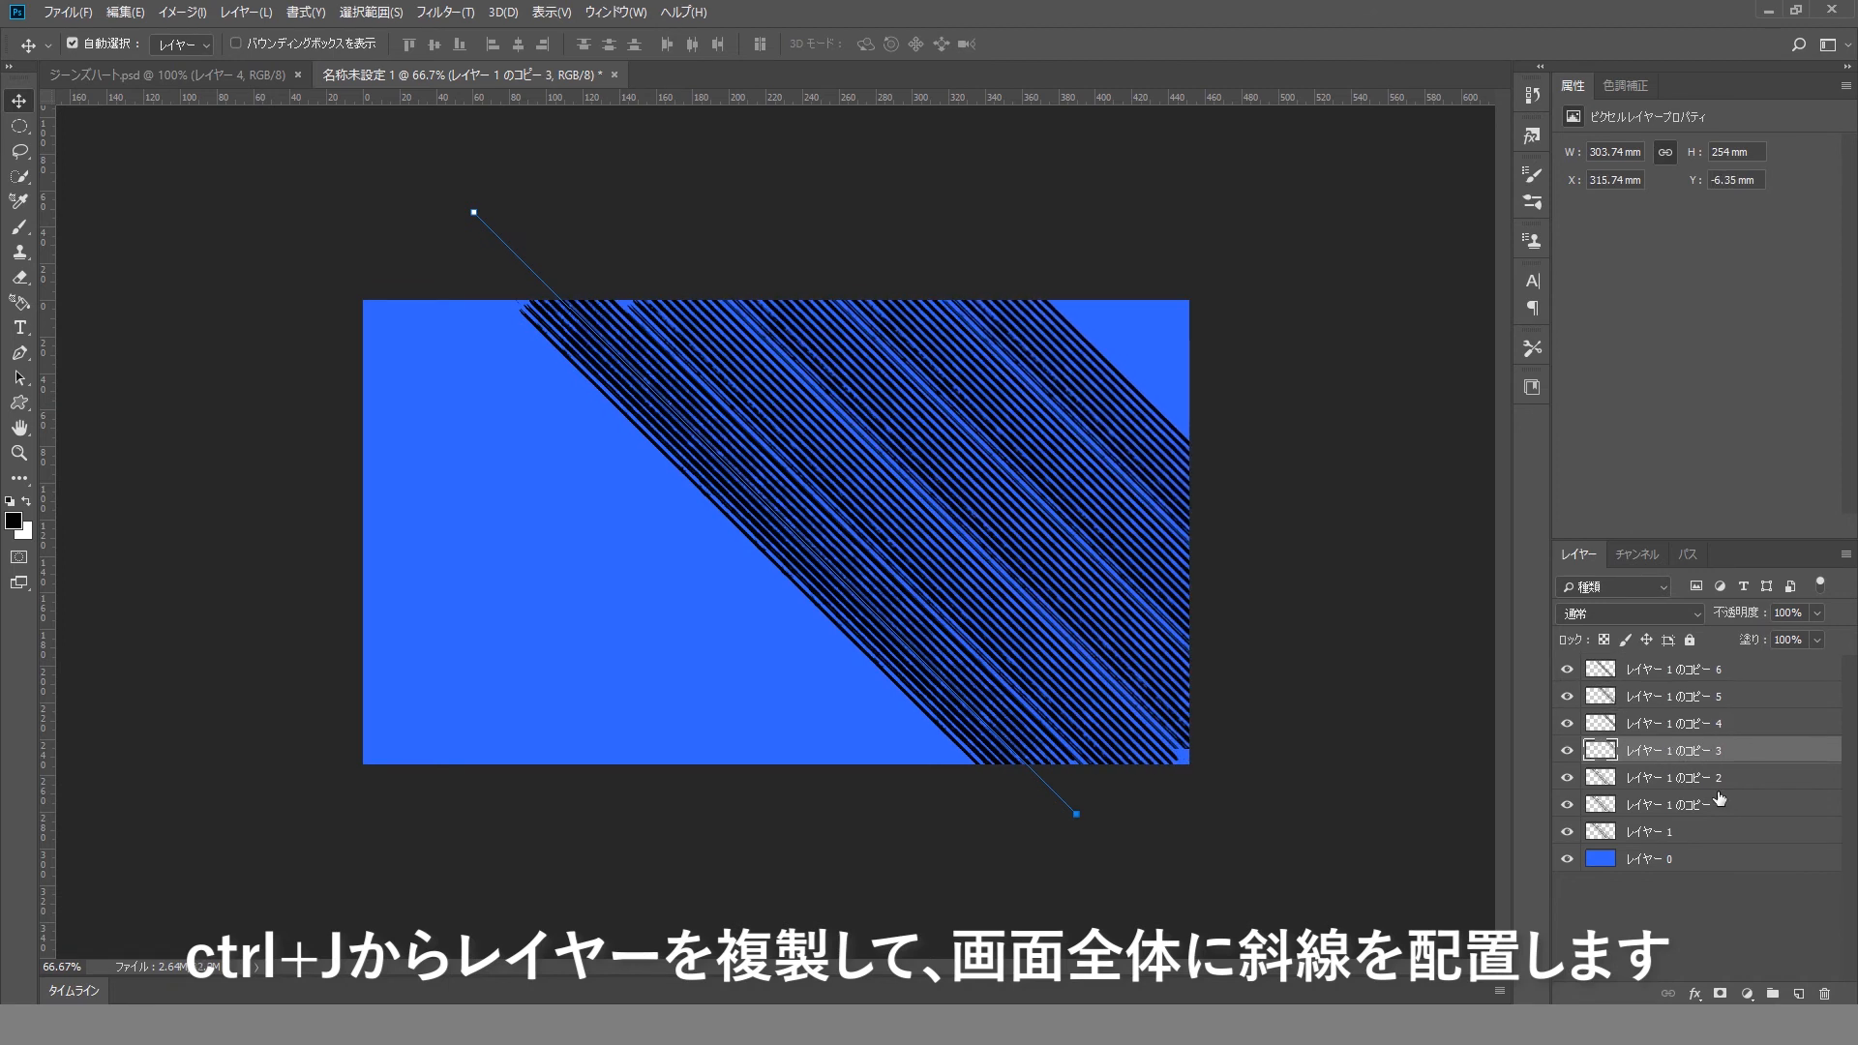
# Step: Move レイヤー 1 のコピー 2 right and slightly up so its stripes cover the gap near the canvas's upper-right corner
pyautogui.click(1714, 786)
pyautogui.hotkey('shift', 'Right')
pyautogui.hotkey('shift', 'Right')
pyautogui.hotkey('shift', 'Right')
pyautogui.hotkey('shift', 'Right')
pyautogui.hotkey('shift', 'Right')
pyautogui.hotkey('shift', 'Right')
pyautogui.hotkey('shift', 'Right')
pyautogui.hotkey('shift', 'Right')
pyautogui.hotkey('shift', 'Right')
pyautogui.hotkey('shift', 'Right')
pyautogui.hotkey('shift', 'Right')
pyautogui.hotkey('shift', 'Right')
pyautogui.hotkey('shift', 'Right')
pyautogui.hotkey('shift', 'Right')
pyautogui.hotkey('shift', 'Right')
pyautogui.hotkey('shift', 'Right')
pyautogui.hotkey('shift', 'Right')
pyautogui.hotkey('shift', 'Right')
pyautogui.hotkey('shift', 'Right')
pyautogui.hotkey('shift', 'Right')
pyautogui.hotkey('shift', 'Up')
pyautogui.hotkey('shift', 'Up')
pyautogui.hotkey('shift', 'Up')
pyautogui.hotkey('shift', 'Up')
pyautogui.hotkey('shift', 'Up')
# Step: Move レイヤー 1 のコピー far right and up, carrying its stripes into the last uncovered part of the canvas's upper-right corner
pyautogui.click(1714, 807)
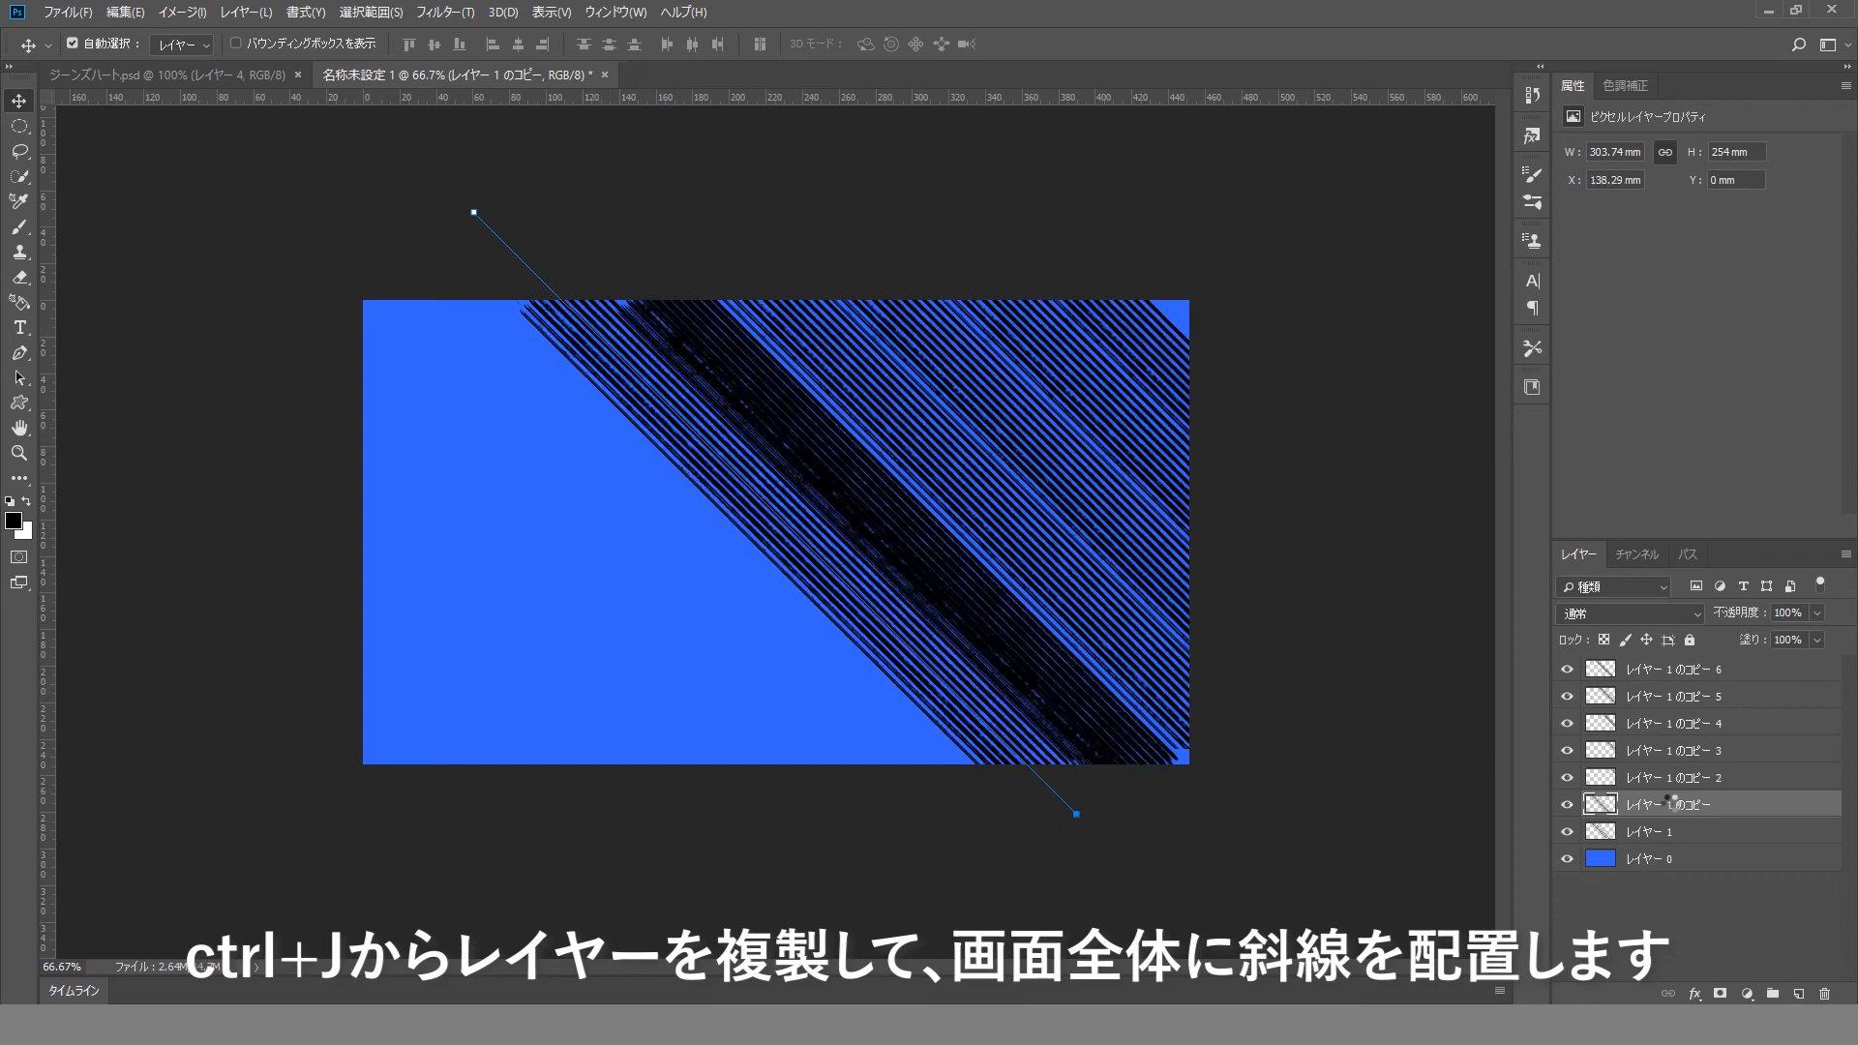
pyautogui.hotkey('shift', 'Right')
pyautogui.hotkey('shift', 'Right')
pyautogui.hotkey('shift', 'Right')
pyautogui.hotkey('shift', 'Right')
pyautogui.hotkey('shift', 'Right')
pyautogui.hotkey('shift', 'Right')
pyautogui.hotkey('shift', 'Right')
pyautogui.hotkey('shift', 'Right')
pyautogui.hotkey('shift', 'Right')
pyautogui.hotkey('shift', 'Right')
pyautogui.hotkey('shift', 'Right')
pyautogui.hotkey('shift', 'Right')
pyautogui.hotkey('shift', 'Right')
pyautogui.hotkey('shift', 'Right')
pyautogui.hotkey('shift', 'Right')
pyautogui.hotkey('shift', 'Right')
pyautogui.hotkey('shift', 'Right')
pyautogui.hotkey('shift', 'Right')
pyautogui.hotkey('shift', 'Right')
pyautogui.hotkey('shift', 'Right')
pyautogui.hotkey('shift', 'Up')
pyautogui.hotkey('shift', 'Up')
pyautogui.hotkey('shift', 'Up')
pyautogui.hotkey('shift', 'Up')
pyautogui.hotkey('shift', 'Up')
pyautogui.hotkey('shift', 'Up')
pyautogui.hotkey('shift', 'Up')
pyautogui.hotkey('shift', 'Up')
pyautogui.hotkey('shift', 'Up')
pyautogui.hotkey('shift', 'Up')
# Step: Duplicate the original stripe layer, レイヤー 1, five times
pyautogui.click(1679, 833)
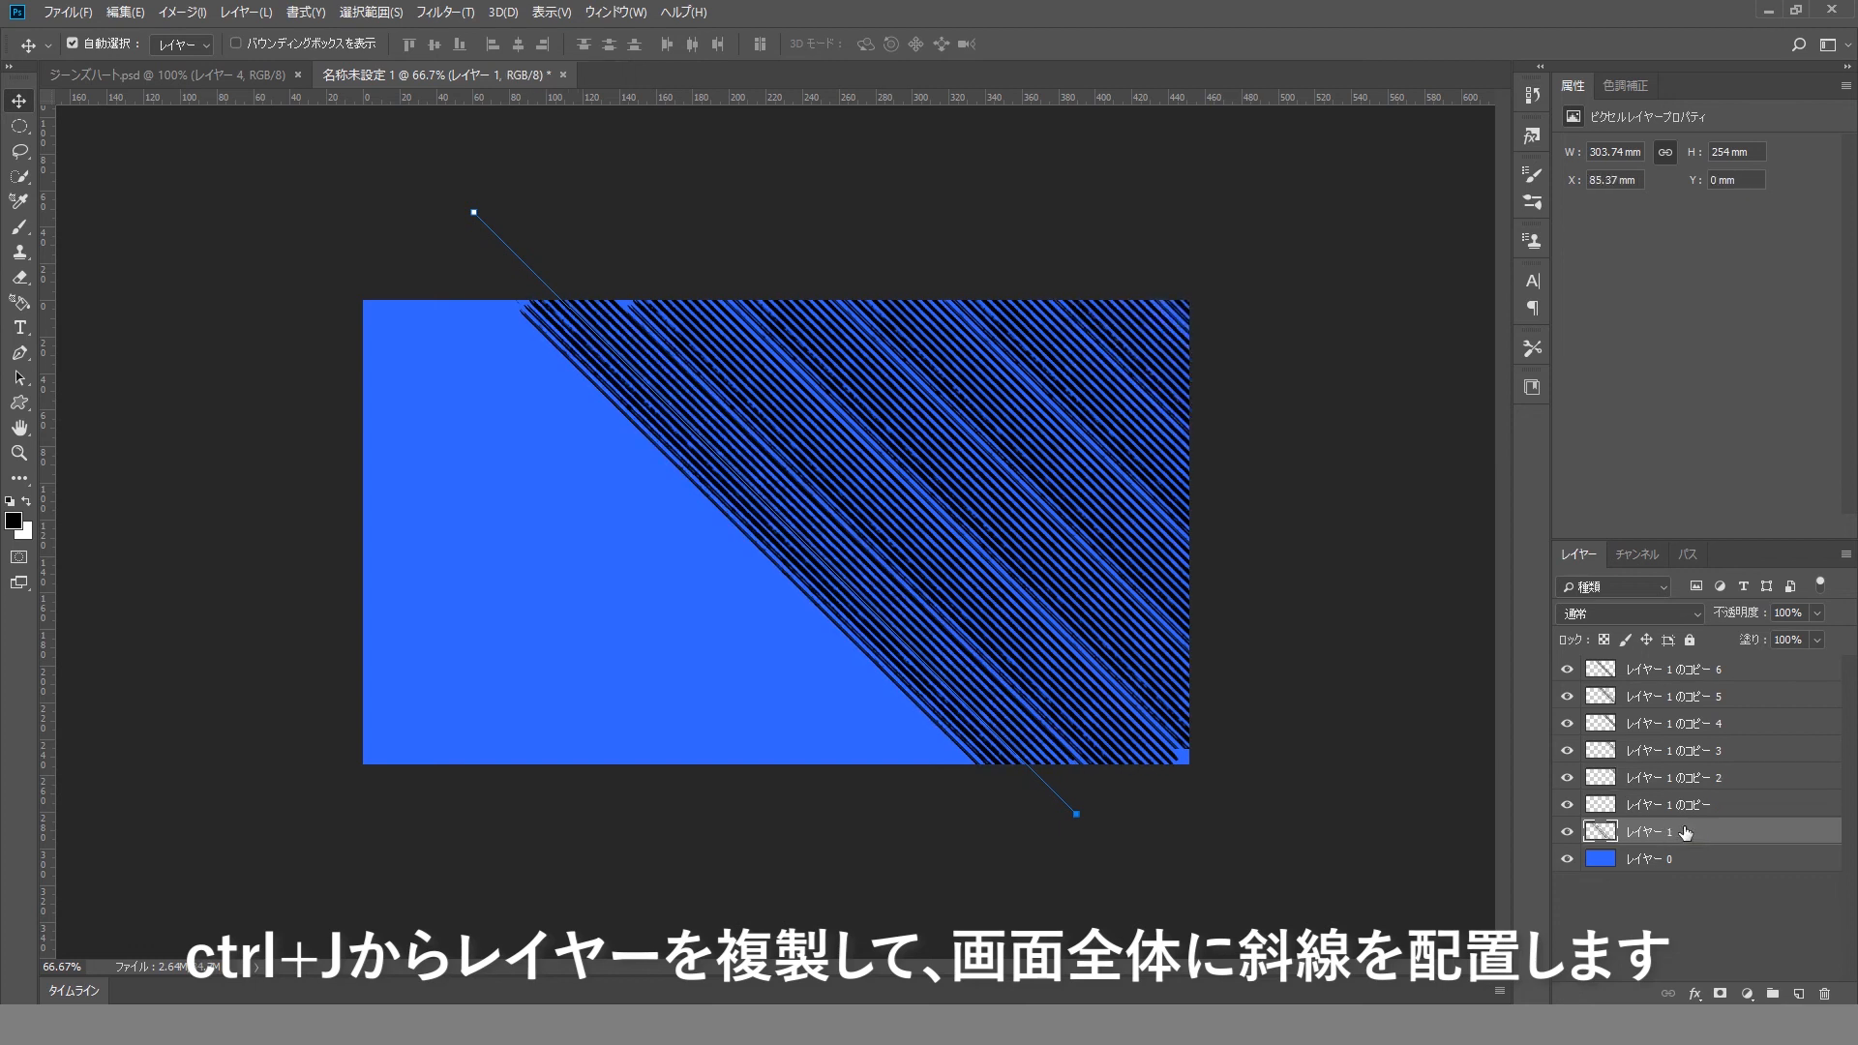
pyautogui.hotkey('ctrl', 'j')
pyautogui.hotkey('ctrl', 'j')
pyautogui.hotkey('ctrl', 'j')
pyautogui.hotkey('ctrl', 'j')
pyautogui.hotkey('ctrl', 'j')
# Step: Move レイヤー 1 のコピー 11 left to about X 24 mm, placing its stripes beside the original band
pyautogui.hotkey('shift', 'Left')
pyautogui.hotkey('shift', 'Left')
pyautogui.hotkey('shift', 'Left')
pyautogui.hotkey('shift', 'Left')
pyautogui.hotkey('shift', 'Left')
pyautogui.hotkey('shift', 'Left')
pyautogui.hotkey('shift', 'Left')
pyautogui.hotkey('shift', 'Left')
pyautogui.hotkey('shift', 'Left')
pyautogui.hotkey('shift', 'Left')
pyautogui.hotkey('shift', 'Left')
pyautogui.hotkey('shift', 'Left')
pyautogui.hotkey('shift', 'Left')
pyautogui.hotkey('shift', 'Left')
pyautogui.hotkey('shift', 'Left')
pyautogui.hotkey('shift', 'Left')
pyautogui.hotkey('shift', 'Left')
pyautogui.hotkey('shift', 'Left')
pyautogui.hotkey('shift', 'Left')
pyautogui.hotkey('shift', 'Left')
pyautogui.hotkey('shift', 'Left')
pyautogui.hotkey('shift', 'Left')
pyautogui.hotkey('shift', 'Left')
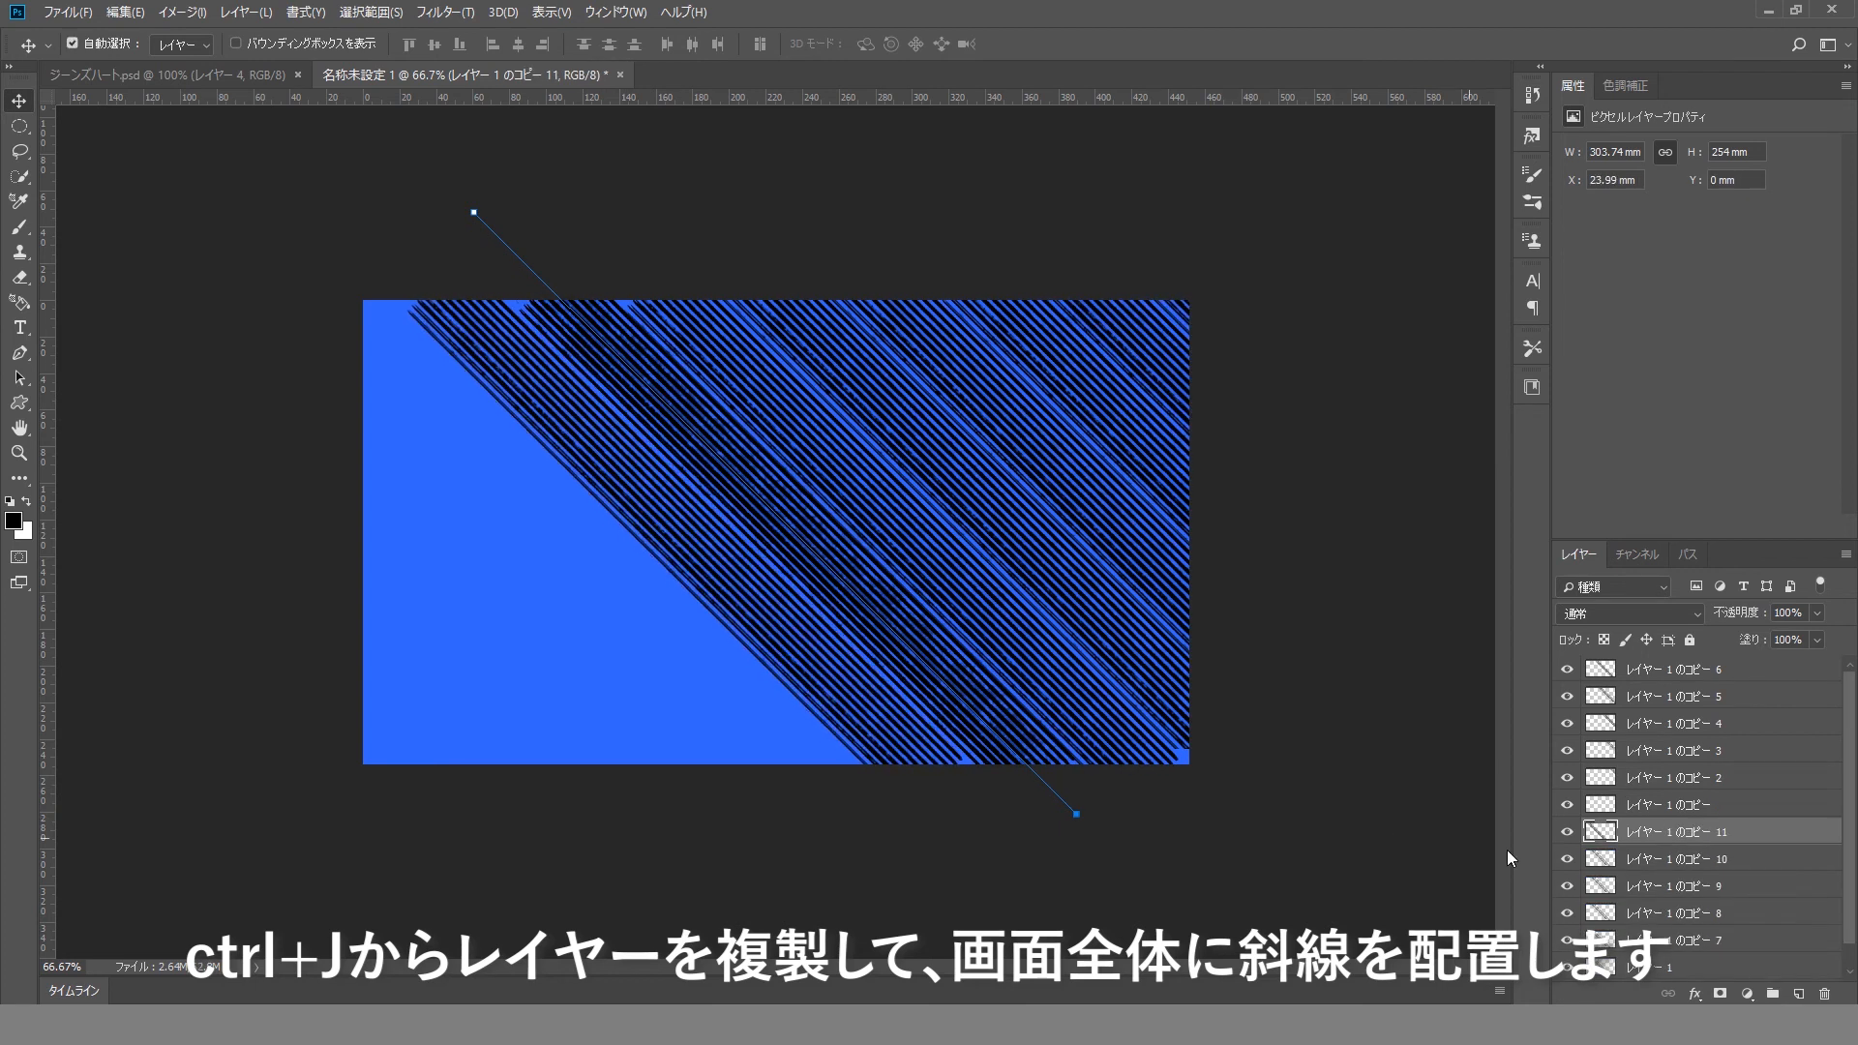
# Step: Move レイヤー 1 のコピー 10 left past the previous band so its stripes cover the canvas's upper-left corner
pyautogui.click(1659, 860)
pyautogui.hotkey('shift', 'Left')
pyautogui.hotkey('shift', 'Left')
pyautogui.hotkey('shift', 'Left')
pyautogui.hotkey('shift', 'Left')
pyautogui.hotkey('shift', 'Left')
pyautogui.hotkey('shift', 'Left')
pyautogui.hotkey('shift', 'Left')
pyautogui.hotkey('shift', 'Left')
pyautogui.hotkey('shift', 'Left')
pyautogui.hotkey('shift', 'Left')
pyautogui.hotkey('shift', 'Left')
pyautogui.hotkey('shift', 'Left')
pyautogui.hotkey('shift', 'Left')
pyautogui.hotkey('shift', 'Left')
pyautogui.hotkey('shift', 'Left')
pyautogui.hotkey('shift', 'Left')
# Step: Move レイヤー 1 のコピー 9 left to continue the stripes below the band that covers the upper-left corner
pyautogui.click(1672, 887)
pyautogui.hotkey('shift', 'Left')
pyautogui.hotkey('shift', 'Left')
pyautogui.hotkey('shift', 'Left')
pyautogui.hotkey('shift', 'Left')
pyautogui.hotkey('shift', 'Left')
pyautogui.hotkey('shift', 'Left')
pyautogui.hotkey('shift', 'Left')
pyautogui.hotkey('shift', 'Left')
pyautogui.hotkey('shift', 'Left')
pyautogui.hotkey('shift', 'Left')
pyautogui.hotkey('shift', 'Left')
pyautogui.hotkey('shift', 'Left')
pyautogui.hotkey('shift', 'Left')
pyautogui.hotkey('shift', 'Left')
pyautogui.hotkey('shift', 'Left')
pyautogui.hotkey('shift', 'Left')
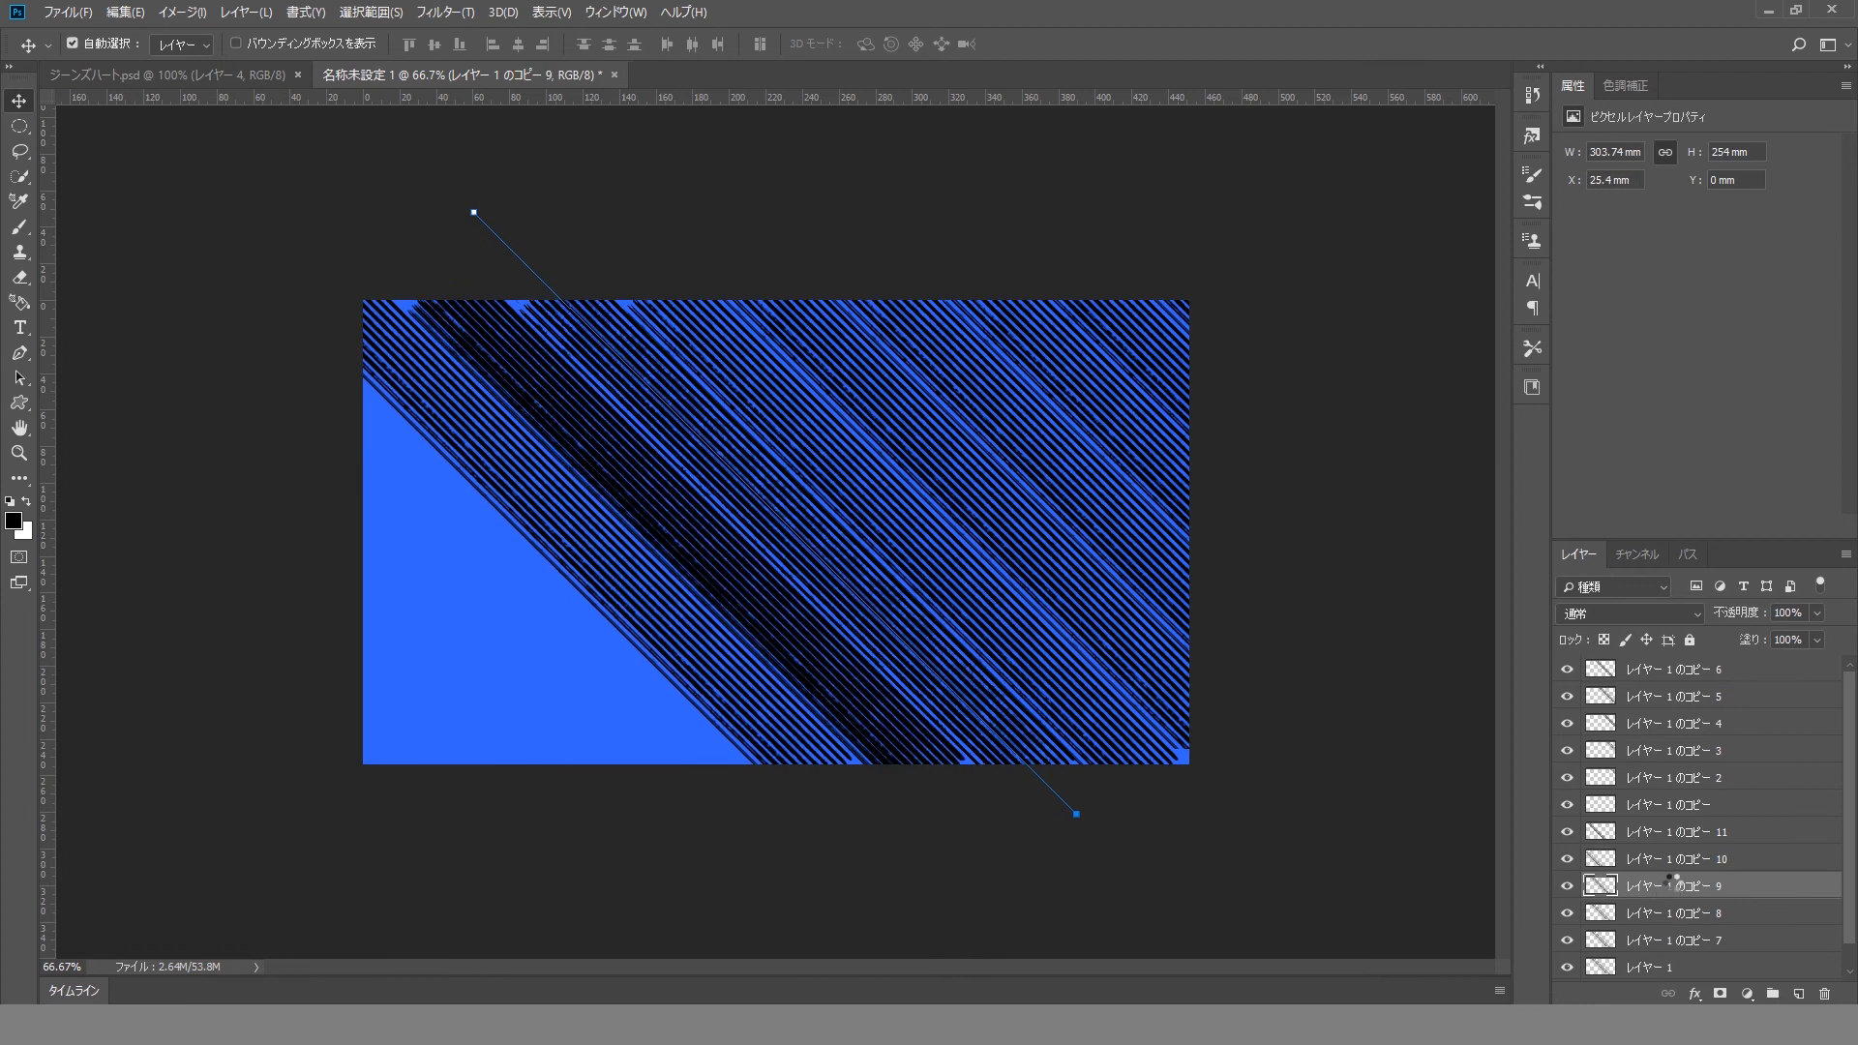
# Step: Move レイヤー 1 のコピー 8 left to about X -162 mm, extending the stripes towards the canvas's lower-left corner
pyautogui.click(1722, 912)
pyautogui.hotkey('shift', 'Left')
pyautogui.hotkey('shift', 'Left')
pyautogui.hotkey('shift', 'Left')
pyautogui.hotkey('shift', 'Left')
pyautogui.hotkey('shift', 'Left')
pyautogui.hotkey('shift', 'Left')
pyautogui.hotkey('shift', 'Left')
pyautogui.hotkey('shift', 'Left')
pyautogui.hotkey('shift', 'Left')
pyautogui.hotkey('shift', 'Left')
pyautogui.hotkey('shift', 'Left')
pyautogui.hotkey('shift', 'Left')
pyautogui.hotkey('shift', 'Left')
pyautogui.hotkey('shift', 'Left')
pyautogui.hotkey('shift', 'Left')
pyautogui.hotkey('shift', 'Left')
pyautogui.hotkey('shift', 'Left')
pyautogui.hotkey('shift', 'Left')
pyautogui.hotkey('shift', 'Left')
pyautogui.hotkey('shift', 'Left')
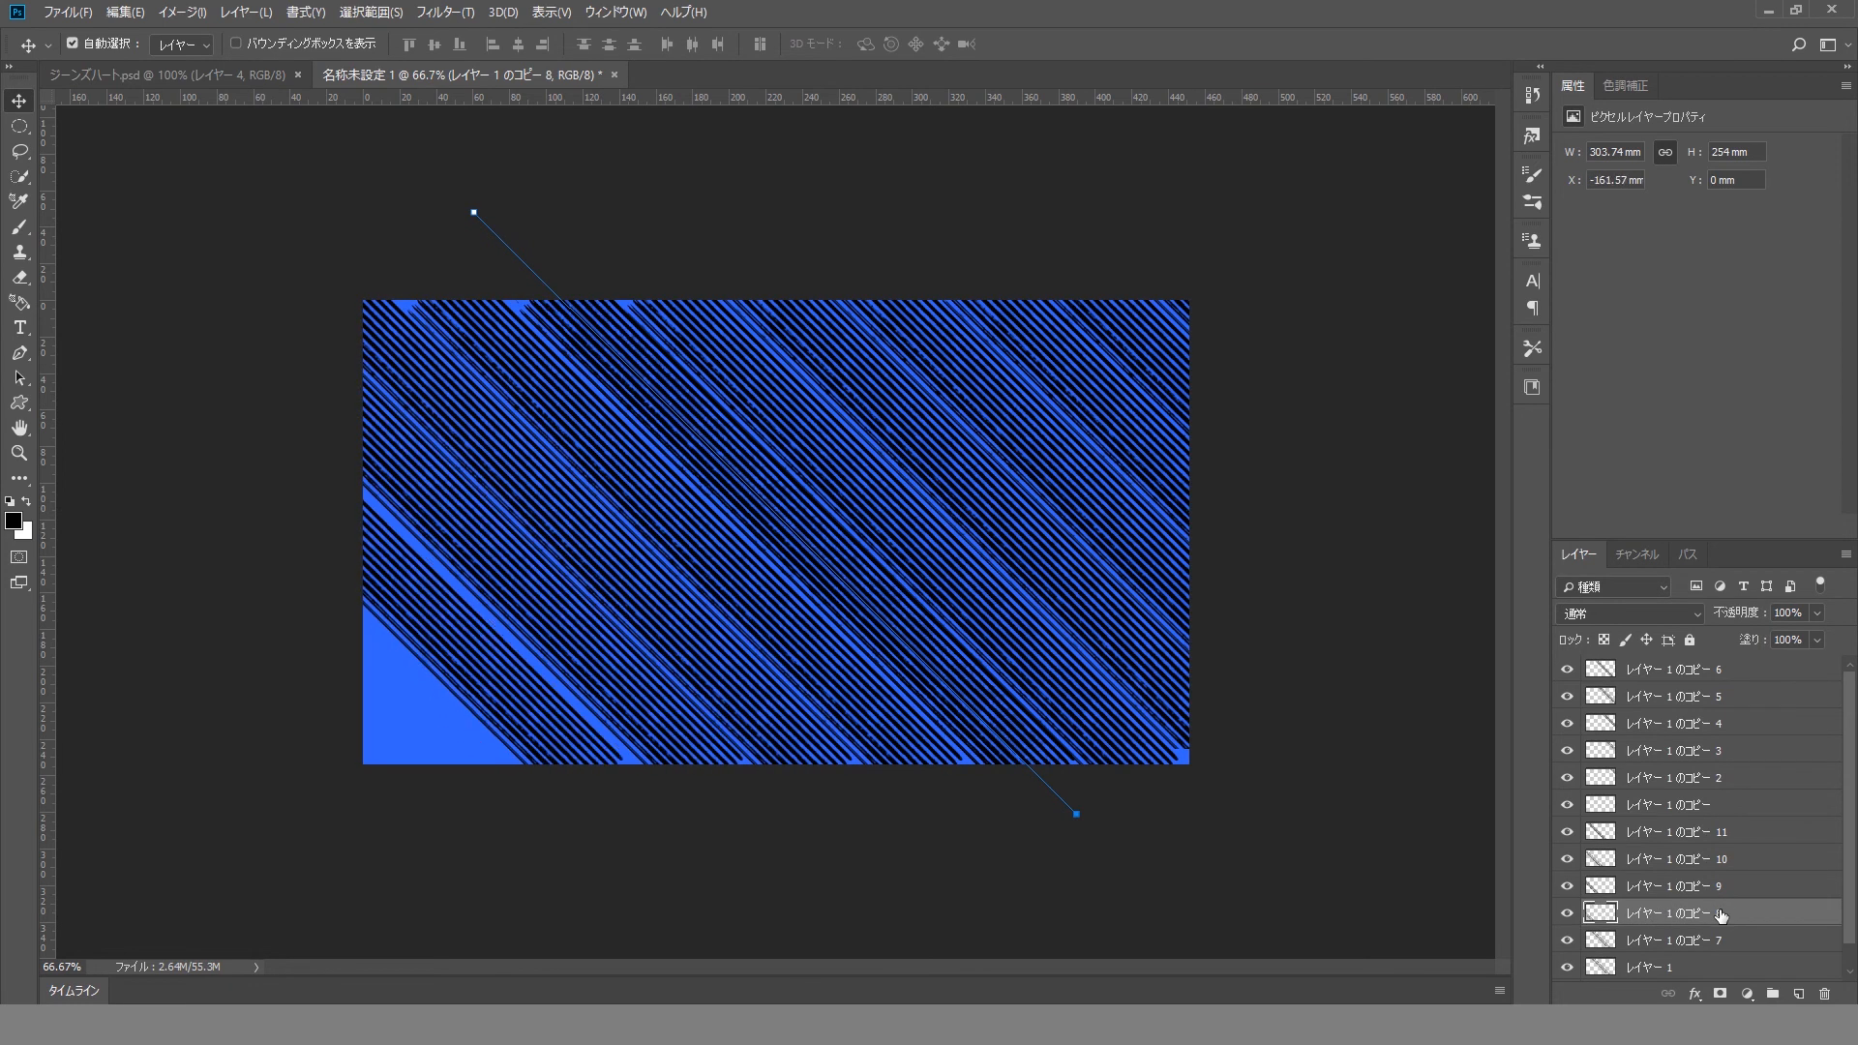
# Step: Move レイヤー 1 のコピー 7 left to about X -179 mm so its stripes fill most of the canvas's lower-left area
pyautogui.click(1723, 940)
pyautogui.hotkey('shift', 'Left')
pyautogui.hotkey('shift', 'Left')
pyautogui.hotkey('shift', 'Left')
pyautogui.hotkey('shift', 'Left')
pyautogui.hotkey('shift', 'Left')
pyautogui.hotkey('shift', 'Left')
pyautogui.hotkey('shift', 'Left')
pyautogui.hotkey('shift', 'Left')
pyautogui.hotkey('shift', 'Left')
pyautogui.hotkey('shift', 'Left')
pyautogui.hotkey('shift', 'Left')
pyautogui.hotkey('shift', 'Left')
pyautogui.hotkey('shift', 'Left')
pyautogui.hotkey('shift', 'Left')
pyautogui.hotkey('shift', 'Left')
pyautogui.hotkey('shift', 'Left')
pyautogui.hotkey('shift', 'Left')
pyautogui.hotkey('shift', 'Left')
pyautogui.hotkey('shift', 'Left')
pyautogui.hotkey('shift', 'Left')
pyautogui.hotkey('shift', 'Left')
pyautogui.hotkey('shift', 'Left')
pyautogui.hotkey('shift', 'Left')
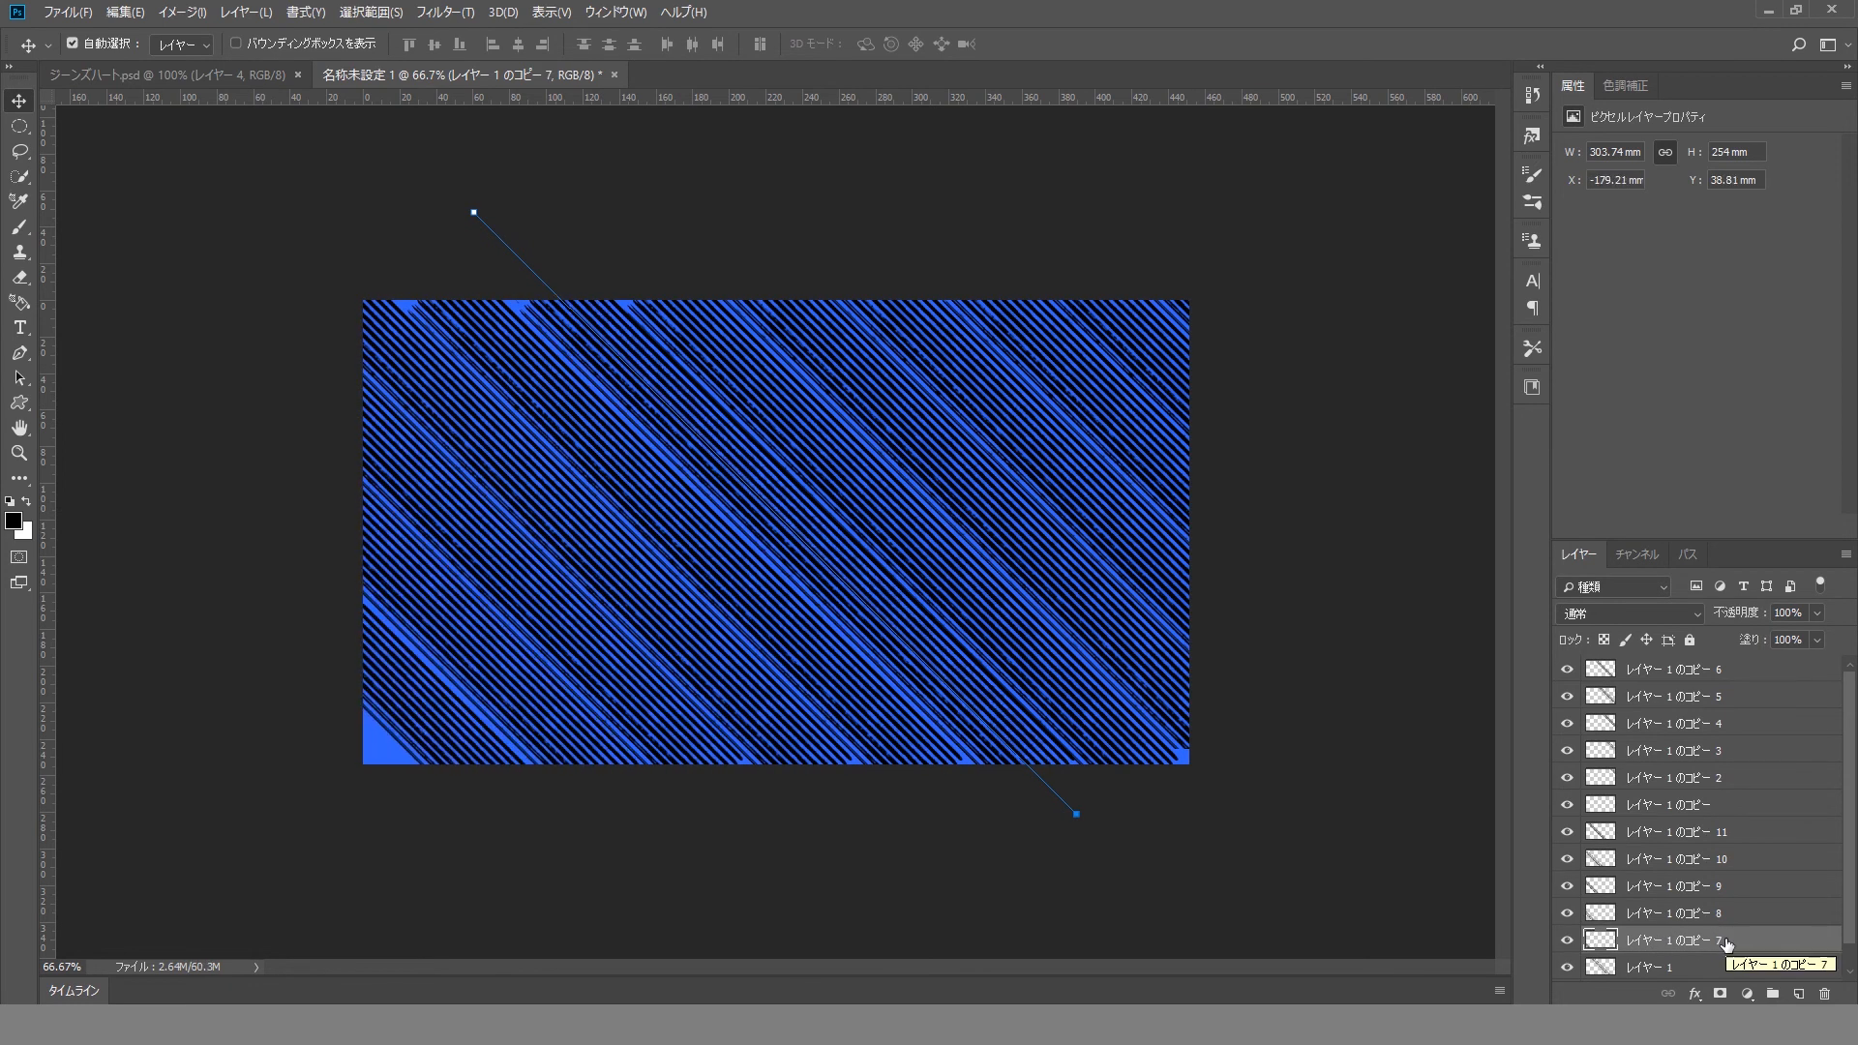
# Step: Duplicate レイヤー 1 のコピー 7 and move the copy to about X -237 mm, Y 39 mm, covering the canvas's lower-left corner
pyautogui.hotkey('ctrl', 'j')
pyautogui.hotkey('shift', 'Left')
pyautogui.hotkey('shift', 'Left')
pyautogui.hotkey('shift', 'Left')
pyautogui.hotkey('shift', 'Left')
pyautogui.hotkey('shift', 'Left')
pyautogui.hotkey('shift', 'Left')
pyautogui.hotkey('shift', 'Left')
pyautogui.hotkey('shift', 'Left')
pyautogui.hotkey('shift', 'Down')
pyautogui.hotkey('shift', 'Down')
pyautogui.hotkey('shift', 'Down')
pyautogui.hotkey('shift', 'Down')
pyautogui.hotkey('shift', 'Down')
pyautogui.hotkey('shift', 'Down')
pyautogui.hotkey('shift', 'Down')
pyautogui.hotkey('shift', 'Down')
pyautogui.hotkey('shift', 'Down')
pyautogui.hotkey('shift', 'Down')
pyautogui.hotkey('shift', 'Down')
pyautogui.hotkey('shift', 'Right')
pyautogui.hotkey('shift', 'Right')
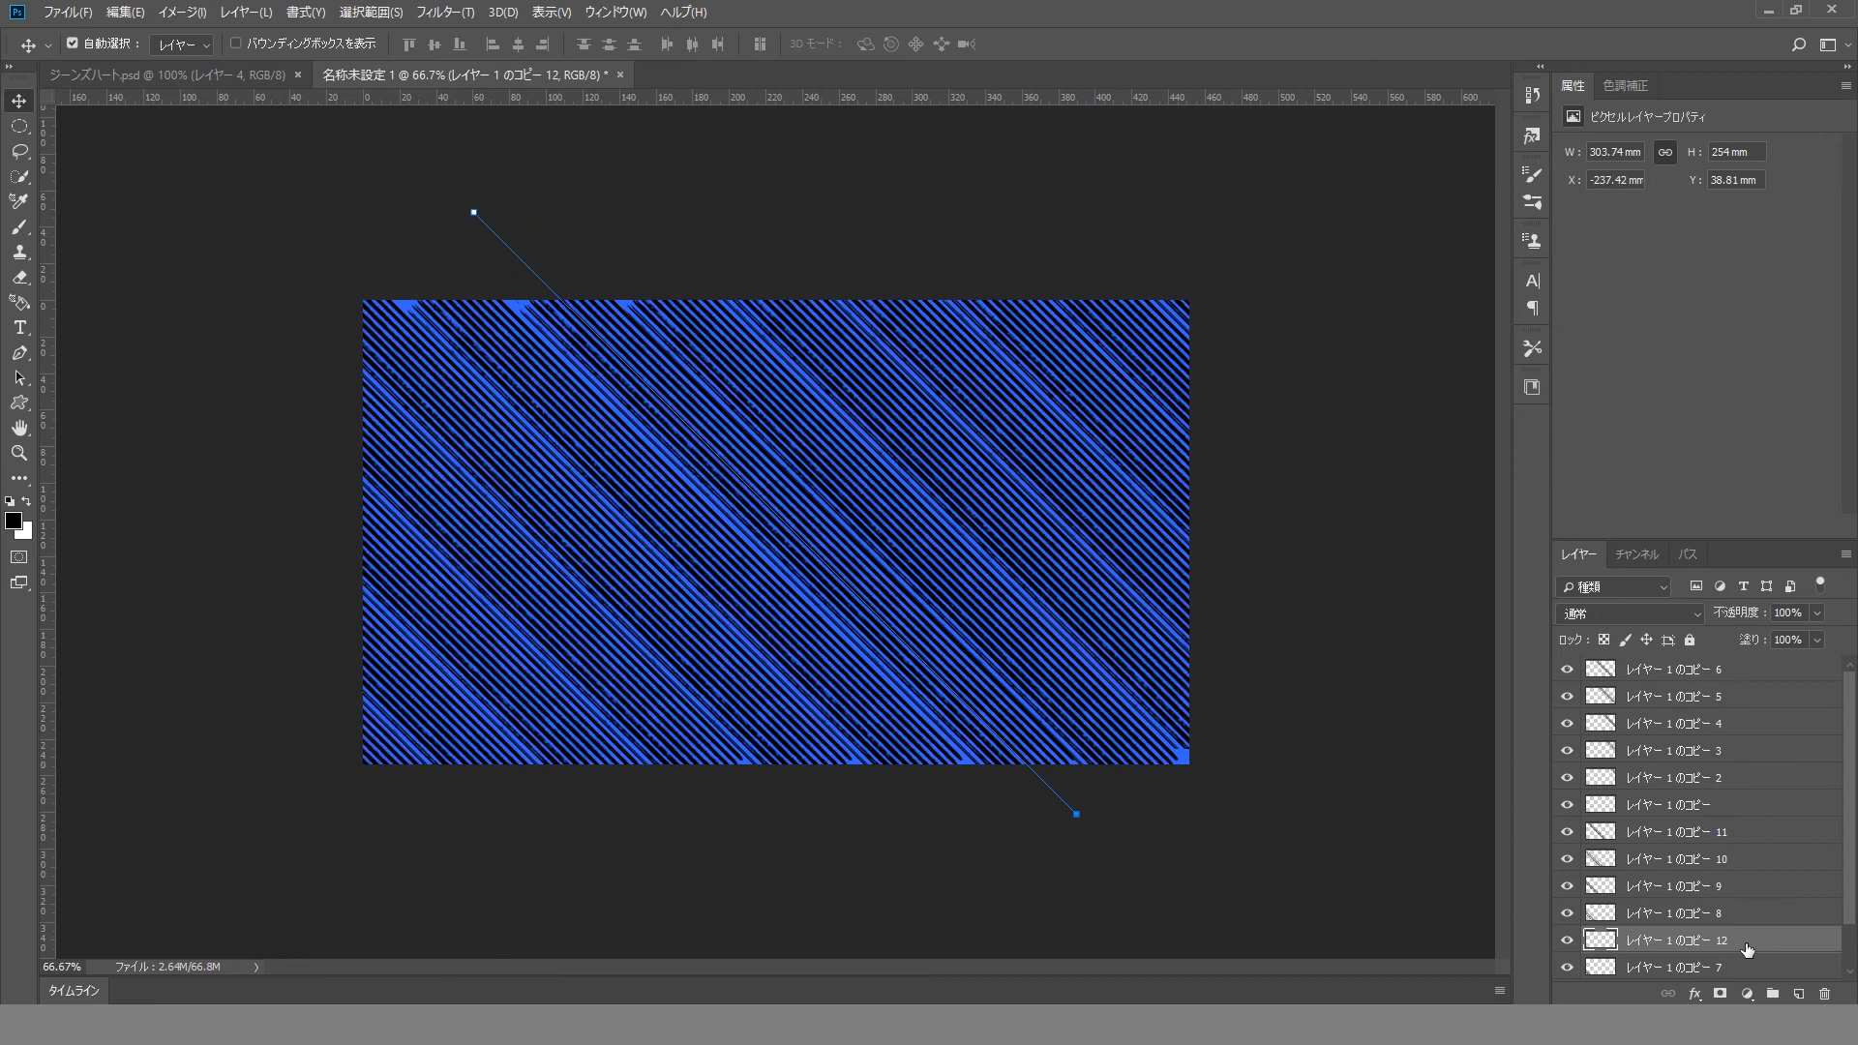
pyautogui.click(885, 876)
pyautogui.click(182, 13)
pyautogui.click(207, 158)
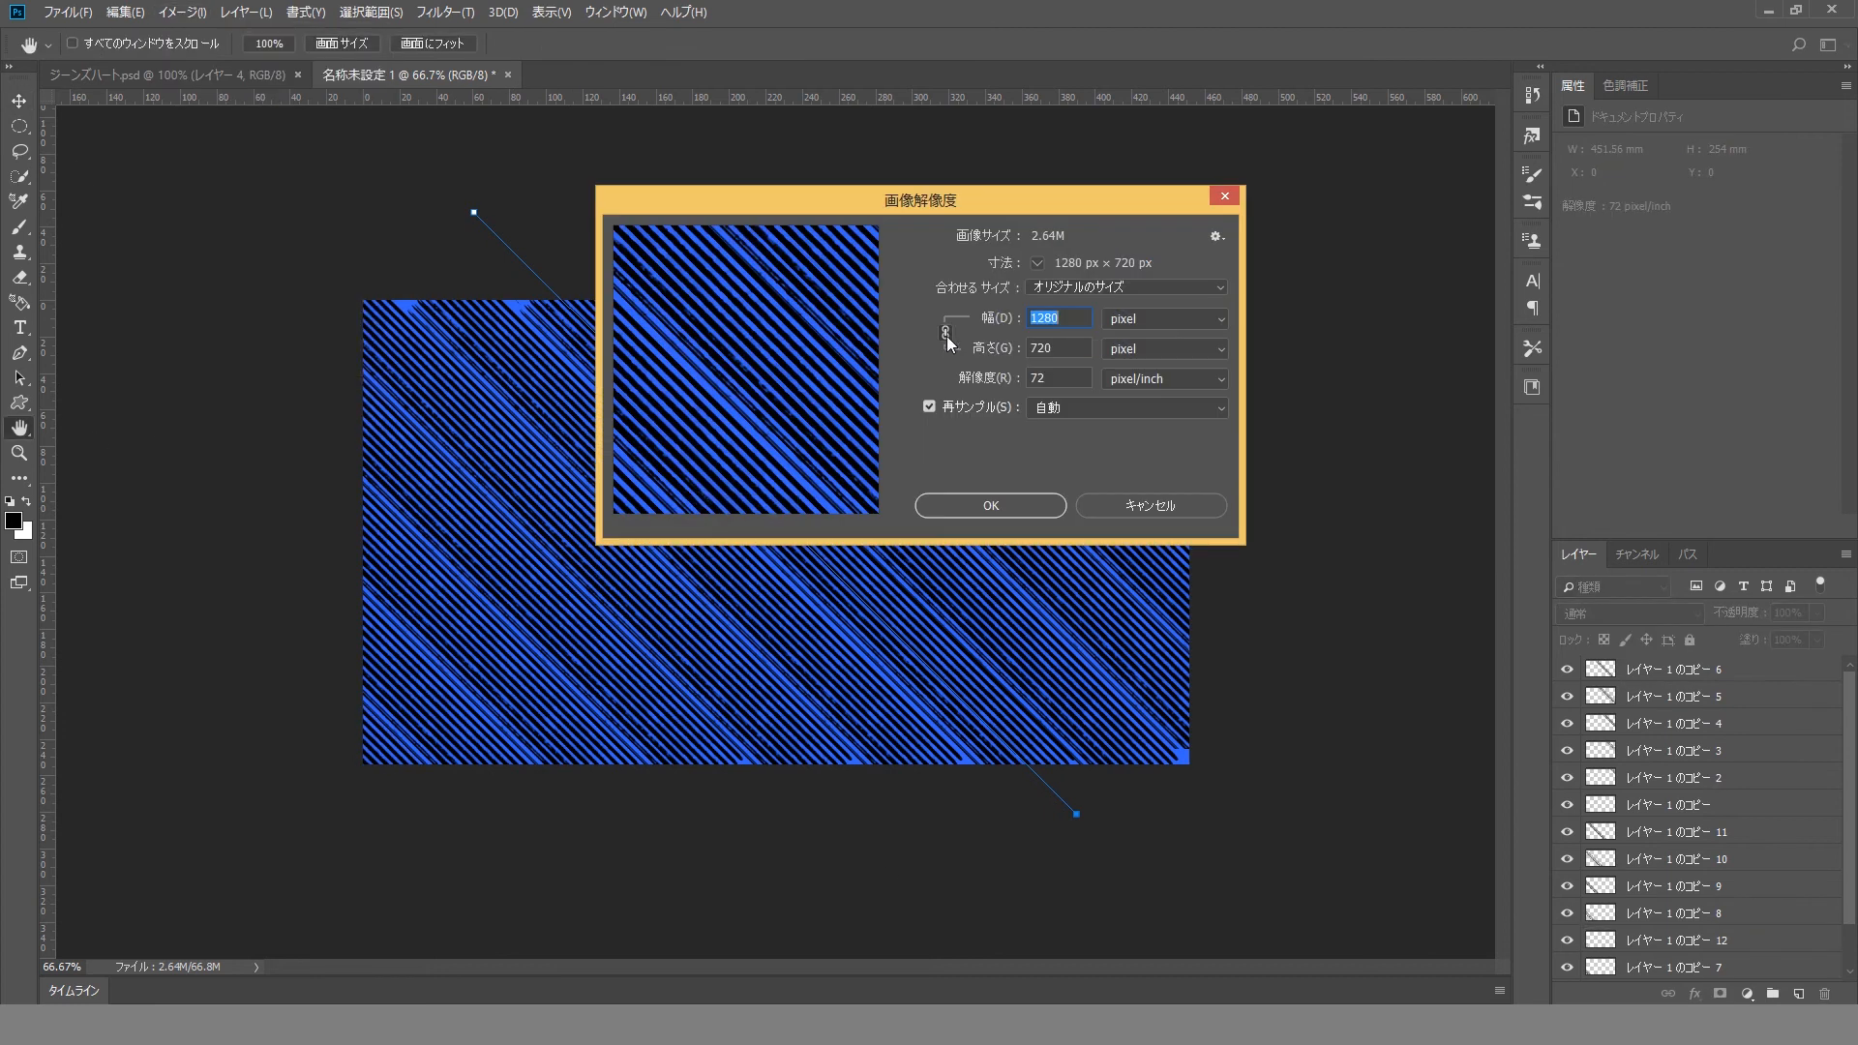
pyautogui.write('1')
pyautogui.press('Escape')
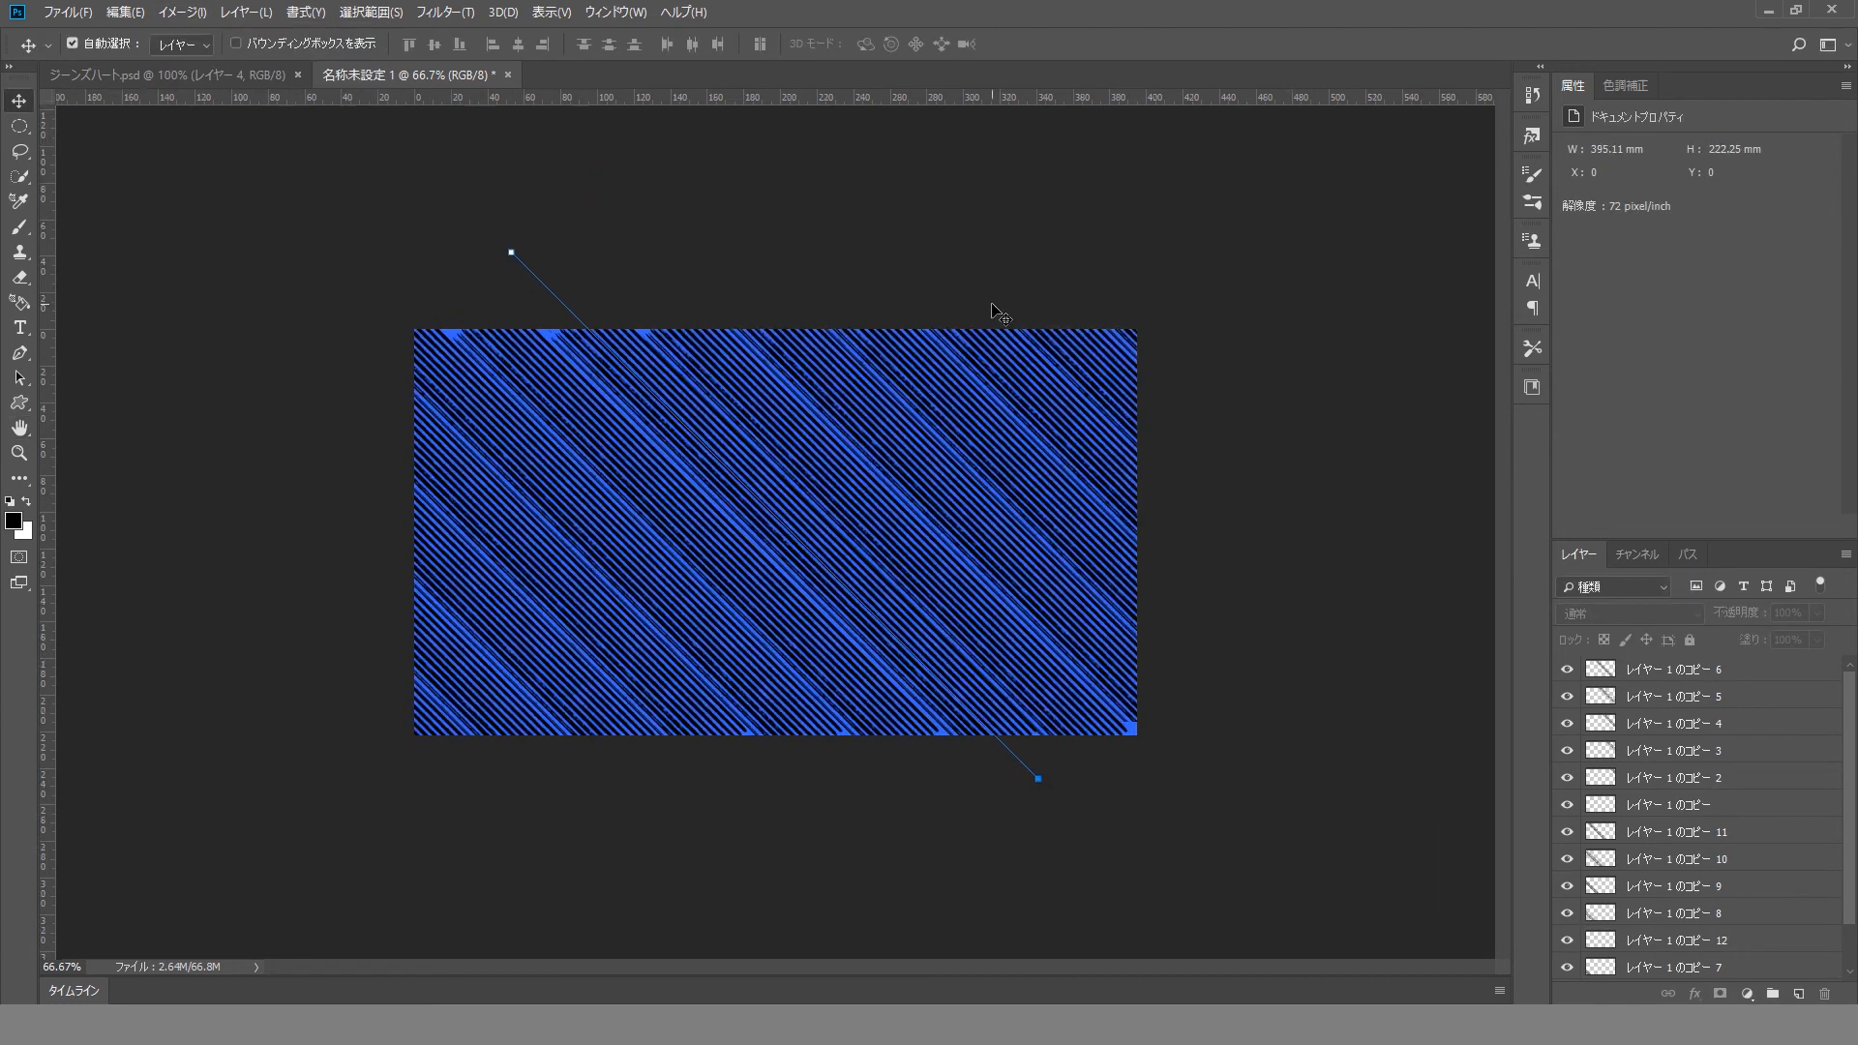
# Step: Reduce the canvas size to 1150 px wide and about 240 mm high, cropping the uneven edges of the stripes
pyautogui.click(182, 13)
pyautogui.click(207, 180)
pyautogui.write('1150')
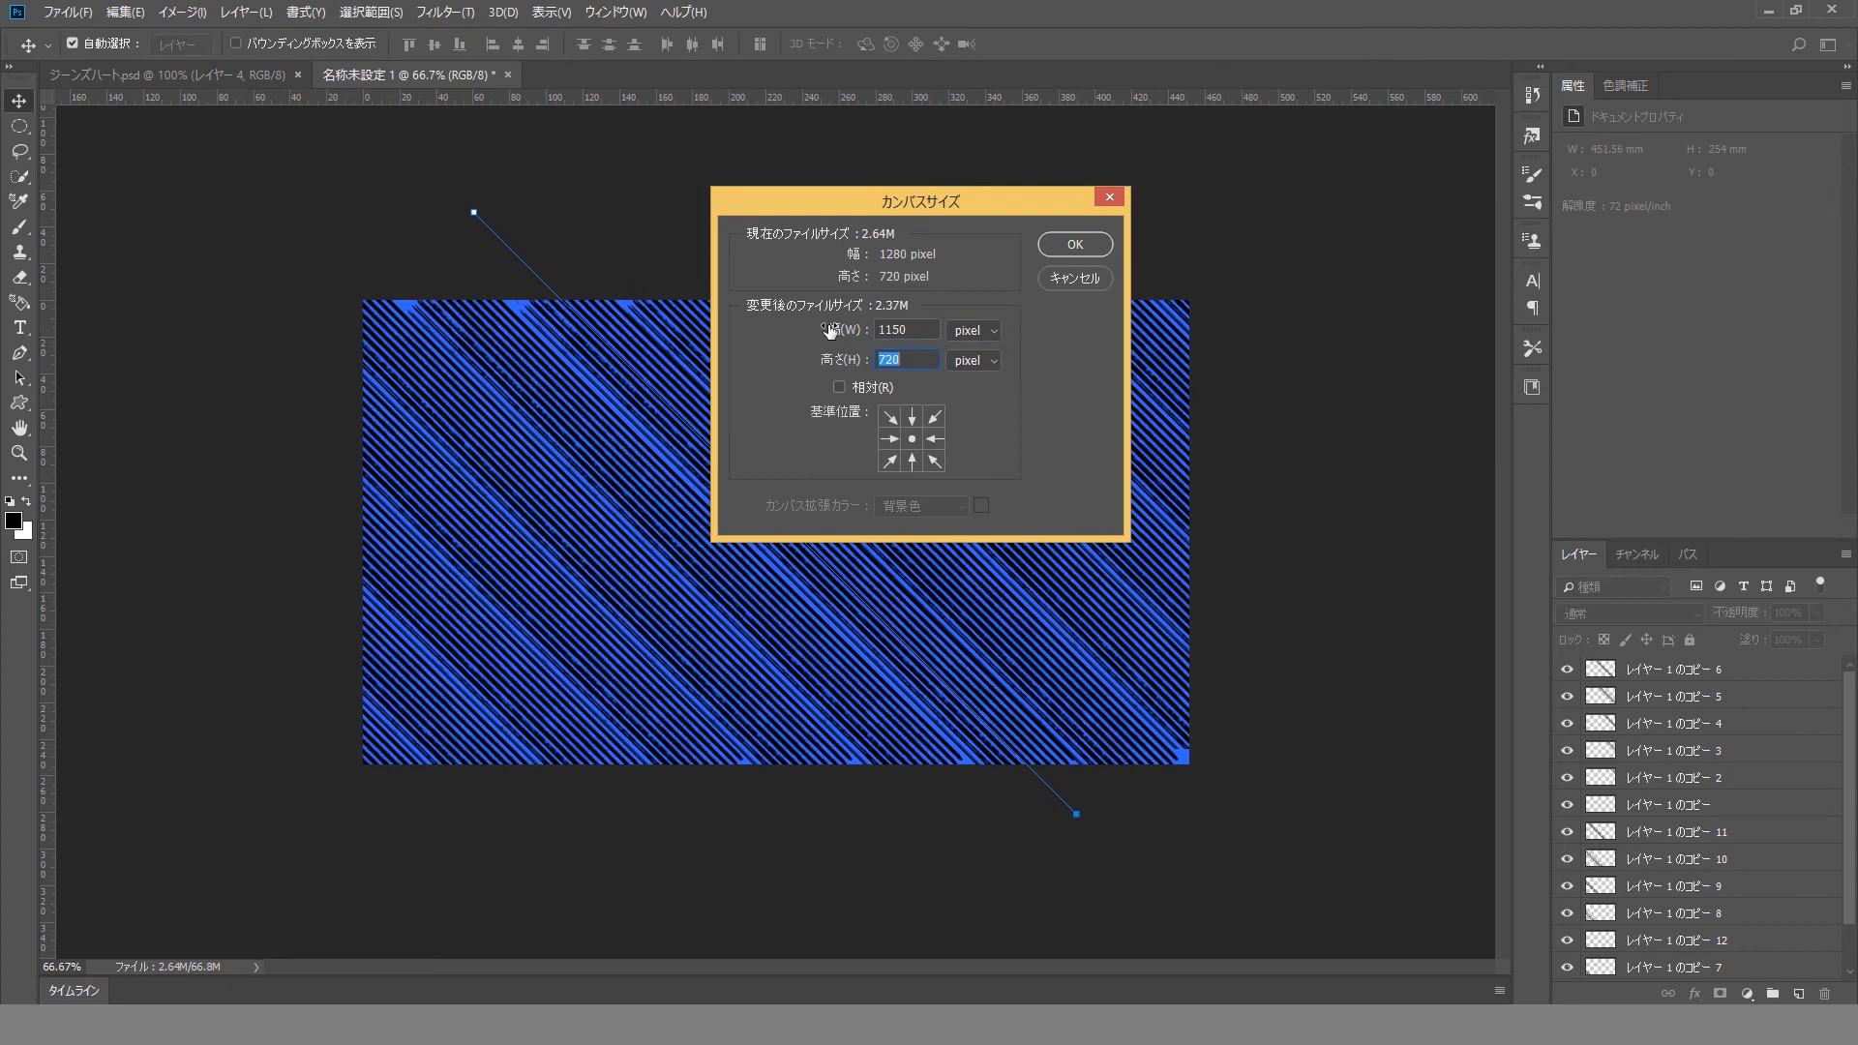
pyautogui.press('Return')
# Step: Merge all the duplicated stripe layers into a single layer above レイヤー 0
pyautogui.moveTo(1849, 740); pyautogui.dragTo(1846, 792)
pyautogui.click(1713, 939)
pyautogui.keyDown('shift'); pyautogui.click(1700, 676); pyautogui.keyUp('shift')
pyautogui.rightClick(1701, 676)
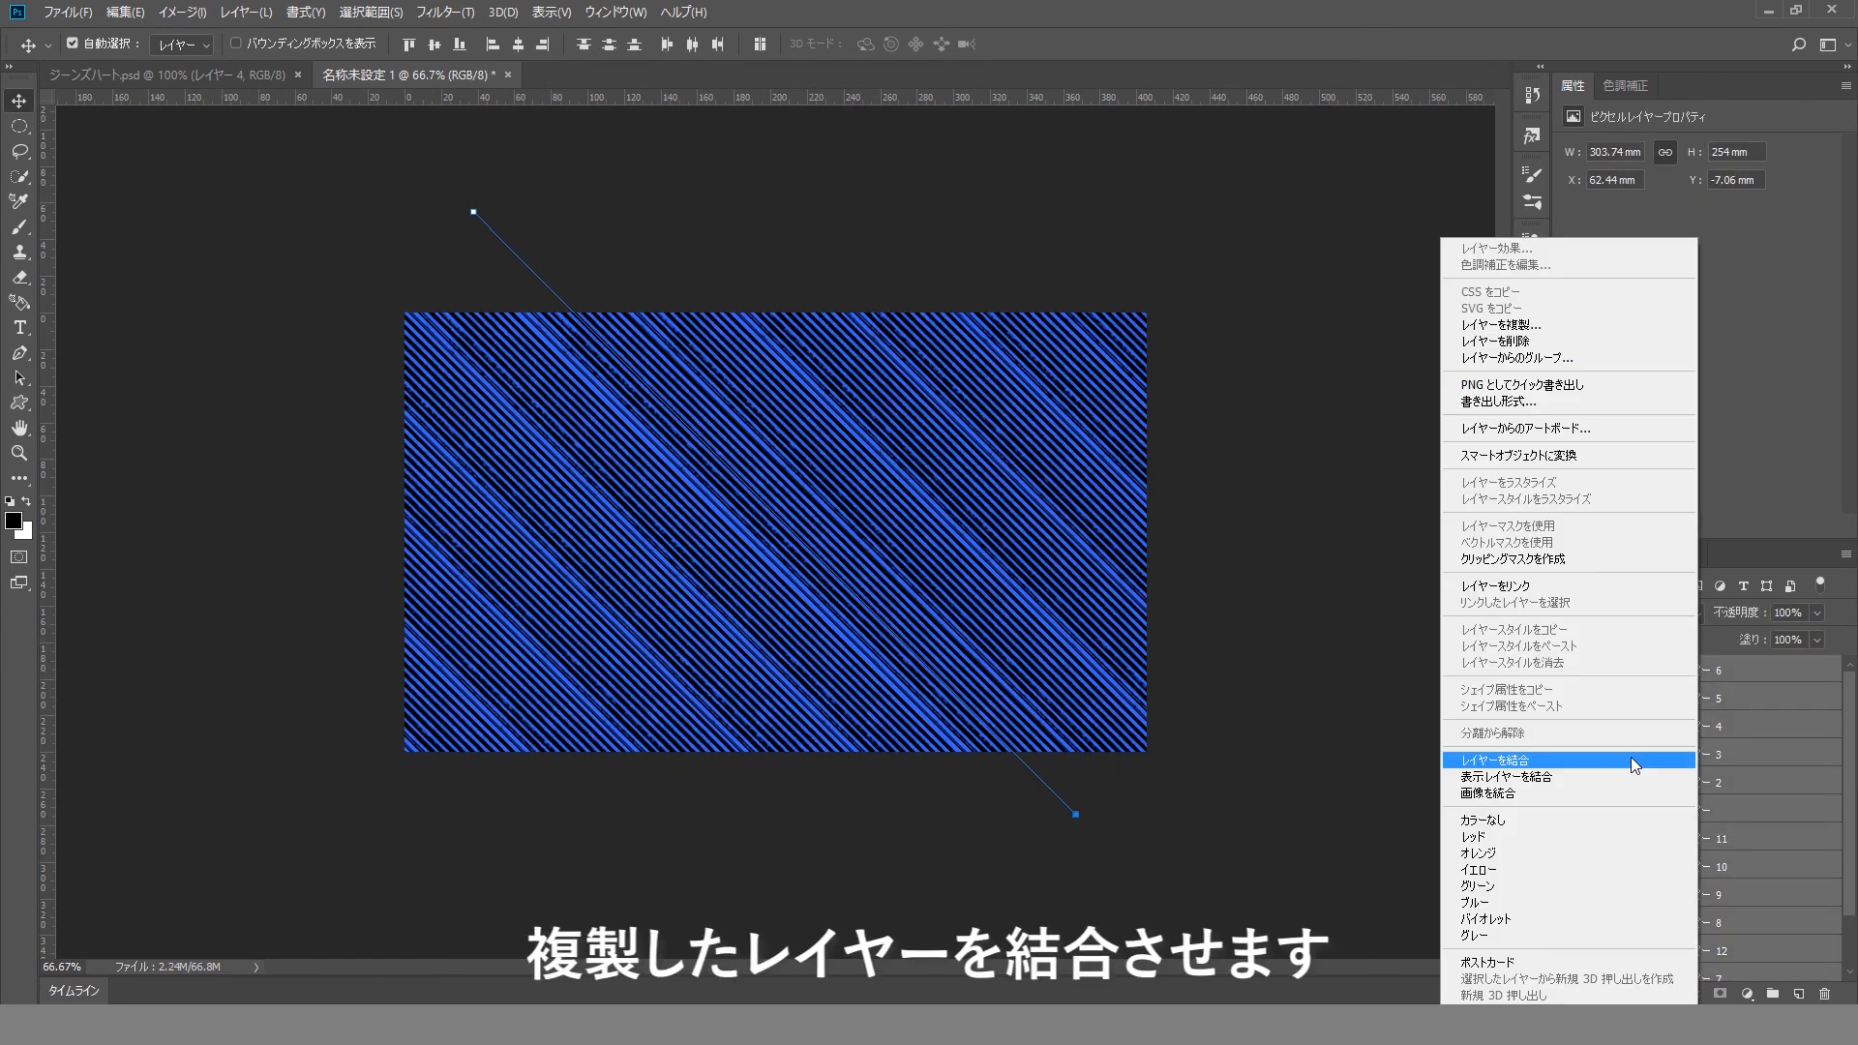
pyautogui.click(1630, 760)
# Step: Deselect the work path so its diagonal line is hidden, and return to the layer list
pyautogui.click(1685, 554)
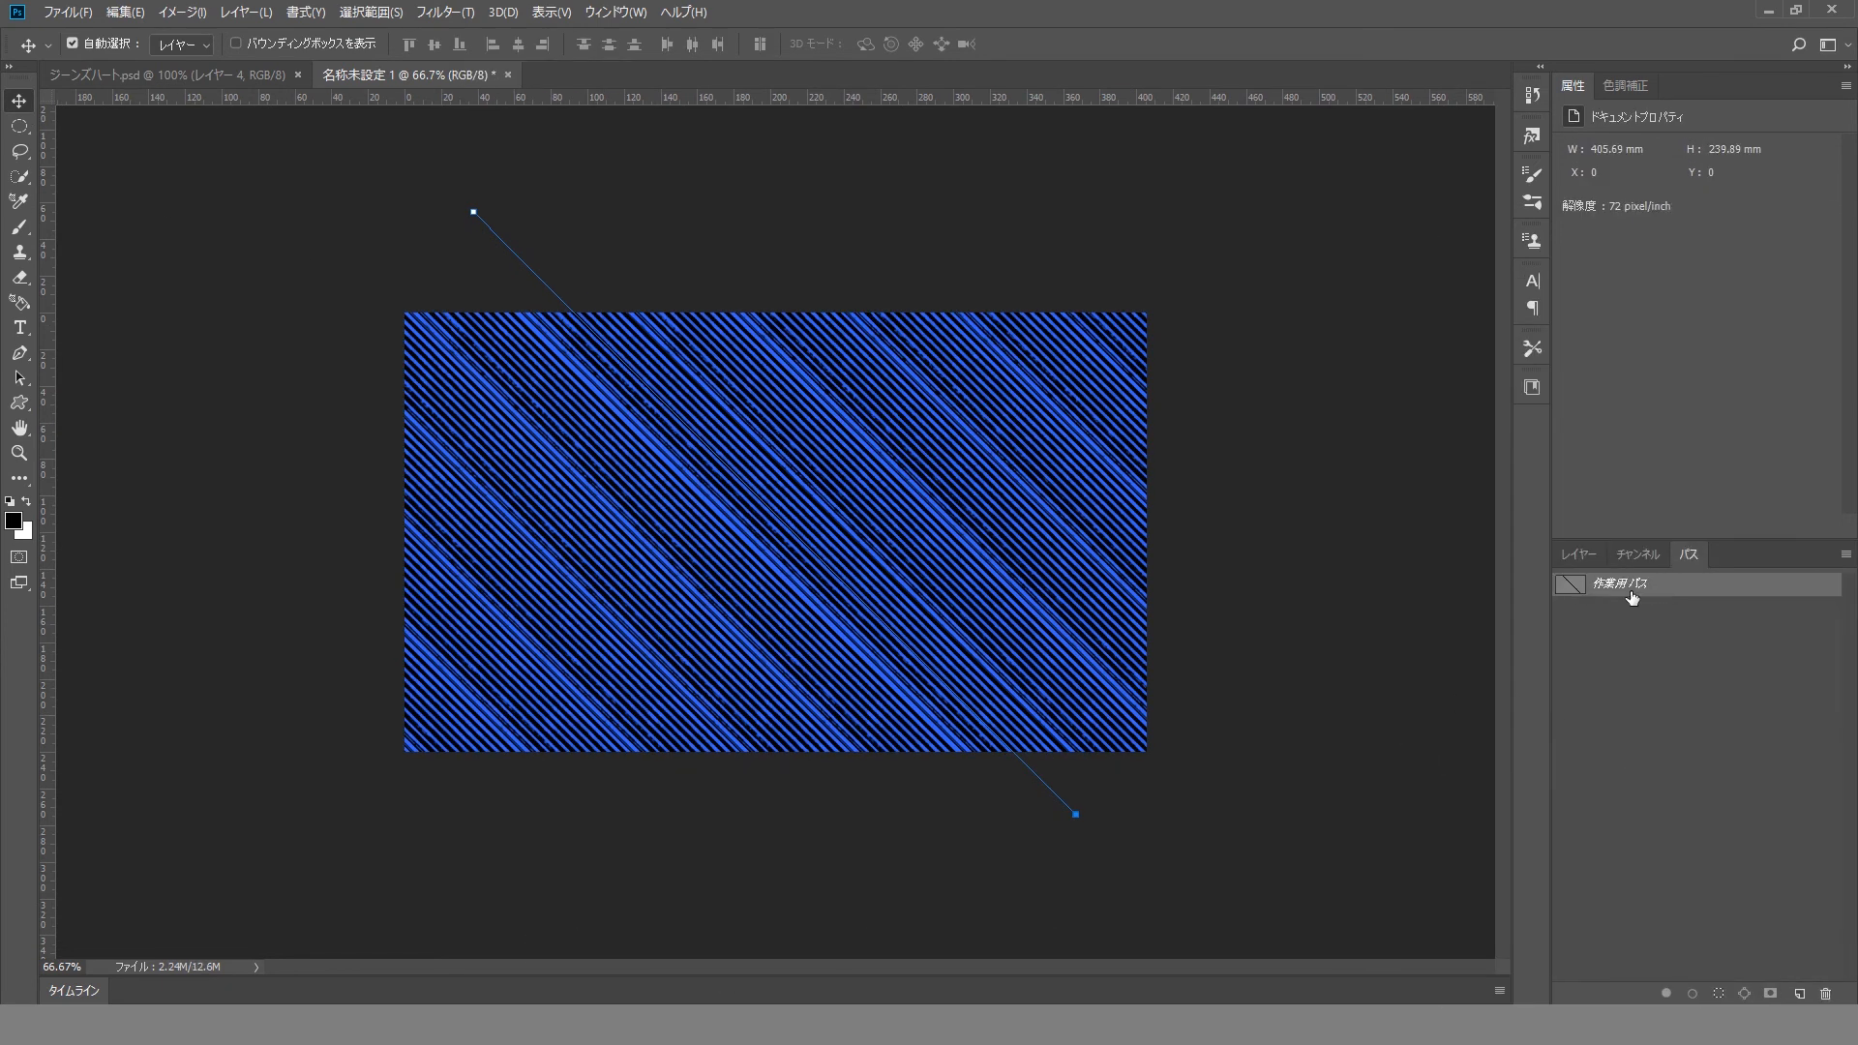
pyautogui.click(1636, 627)
pyautogui.click(1589, 556)
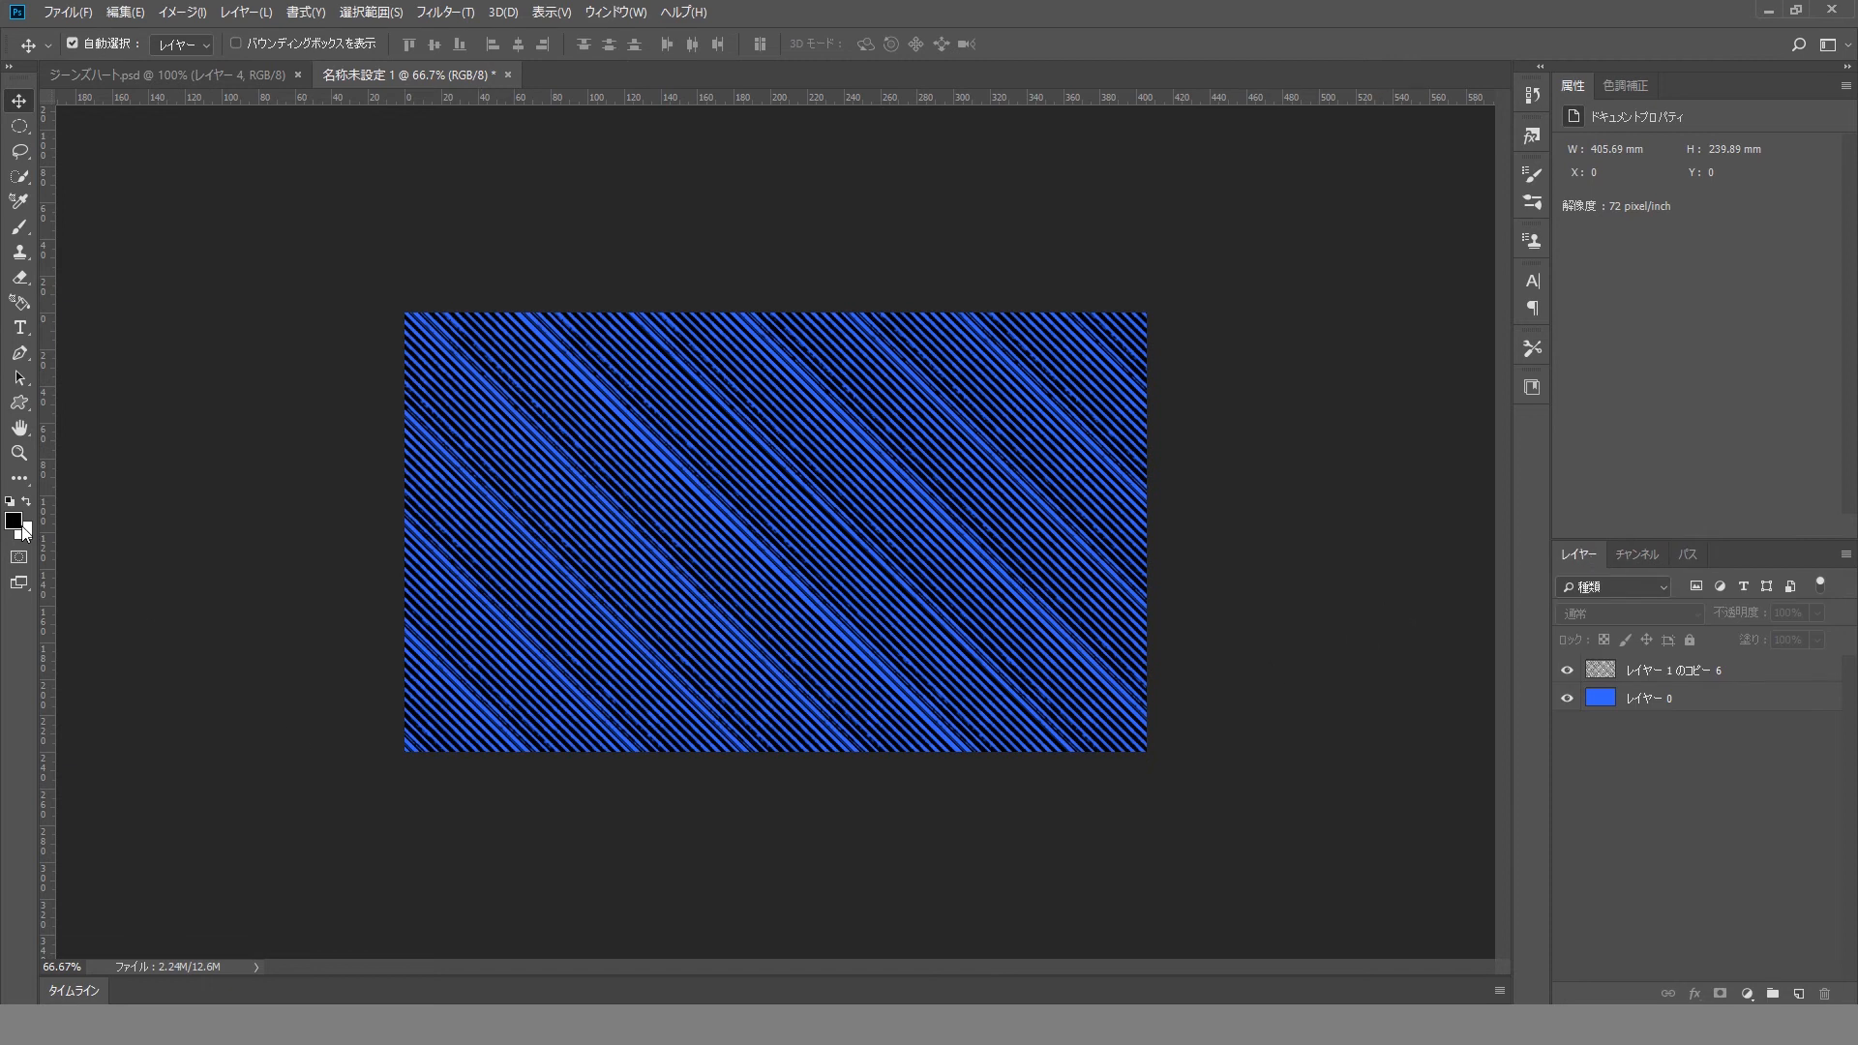
# Step: Set the foreground colour to RGB 51, 102, 255
pyautogui.click(14, 522)
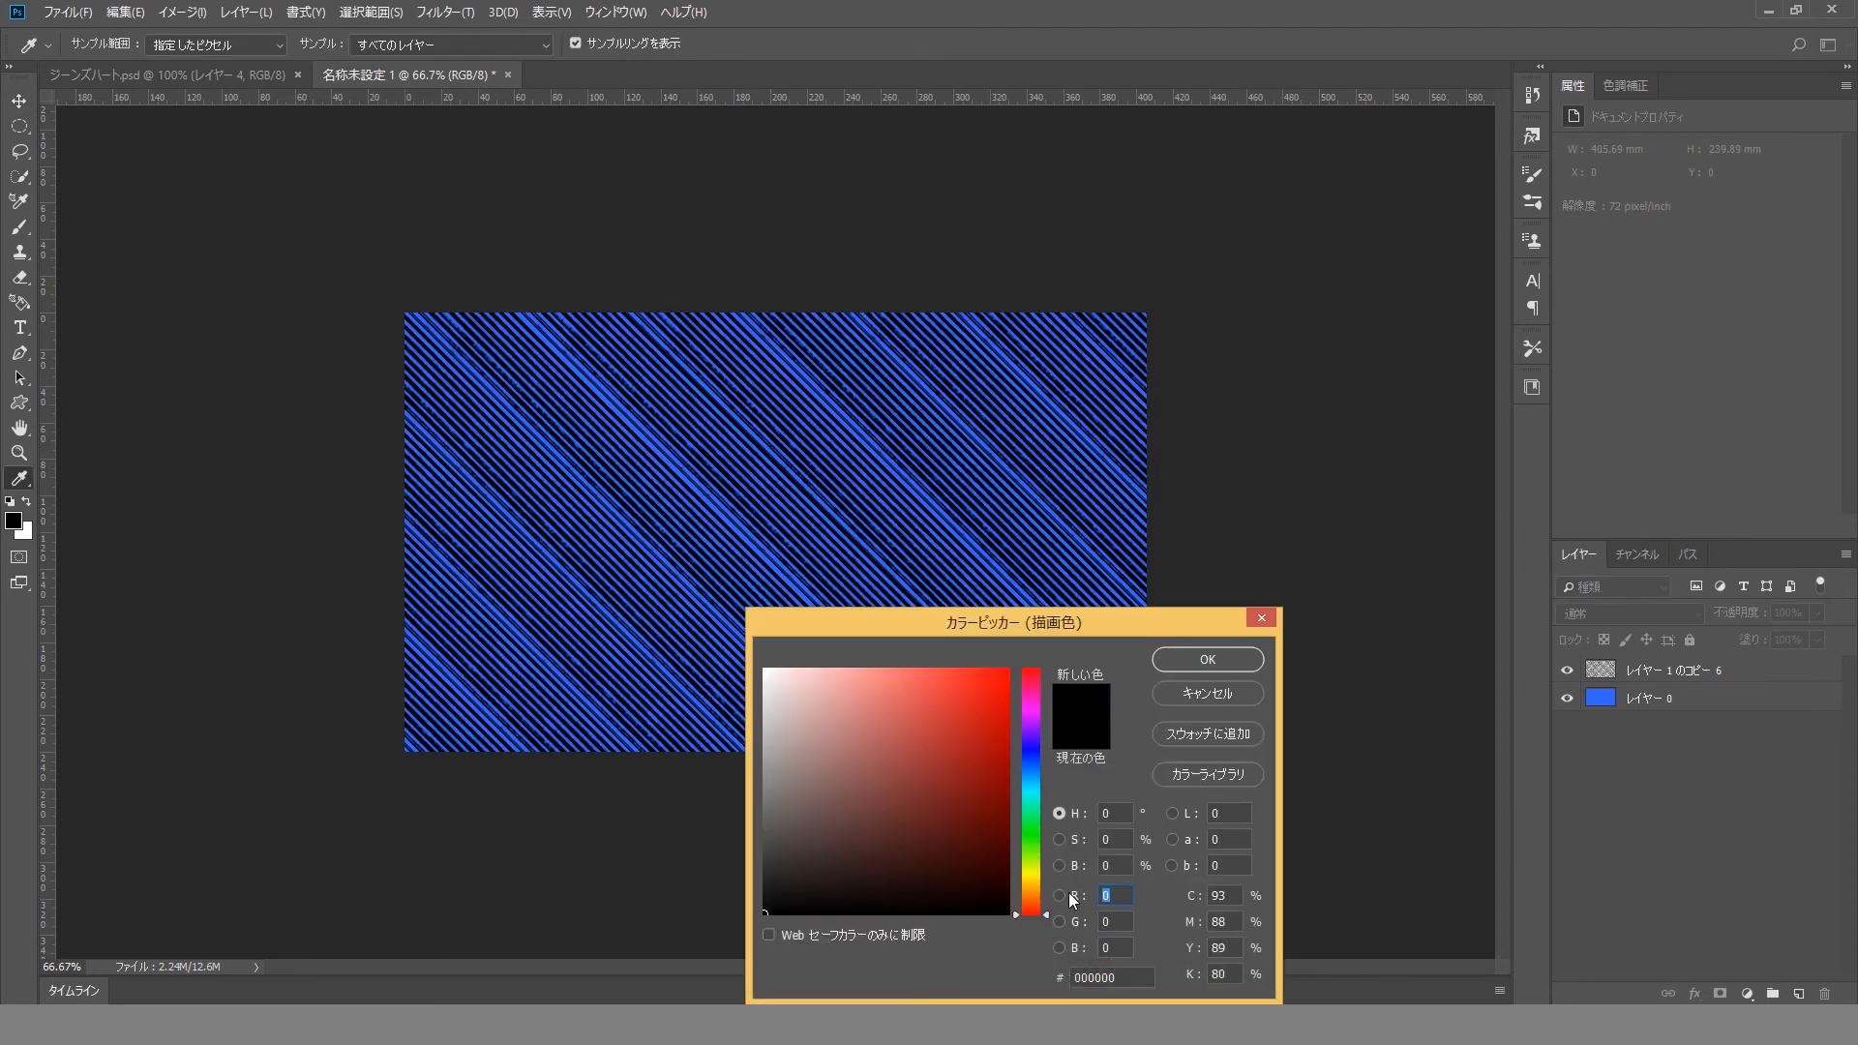
pyautogui.write('51')
pyautogui.press('Tab')
pyautogui.write('102')
pyautogui.press('Tab')
pyautogui.write('255')
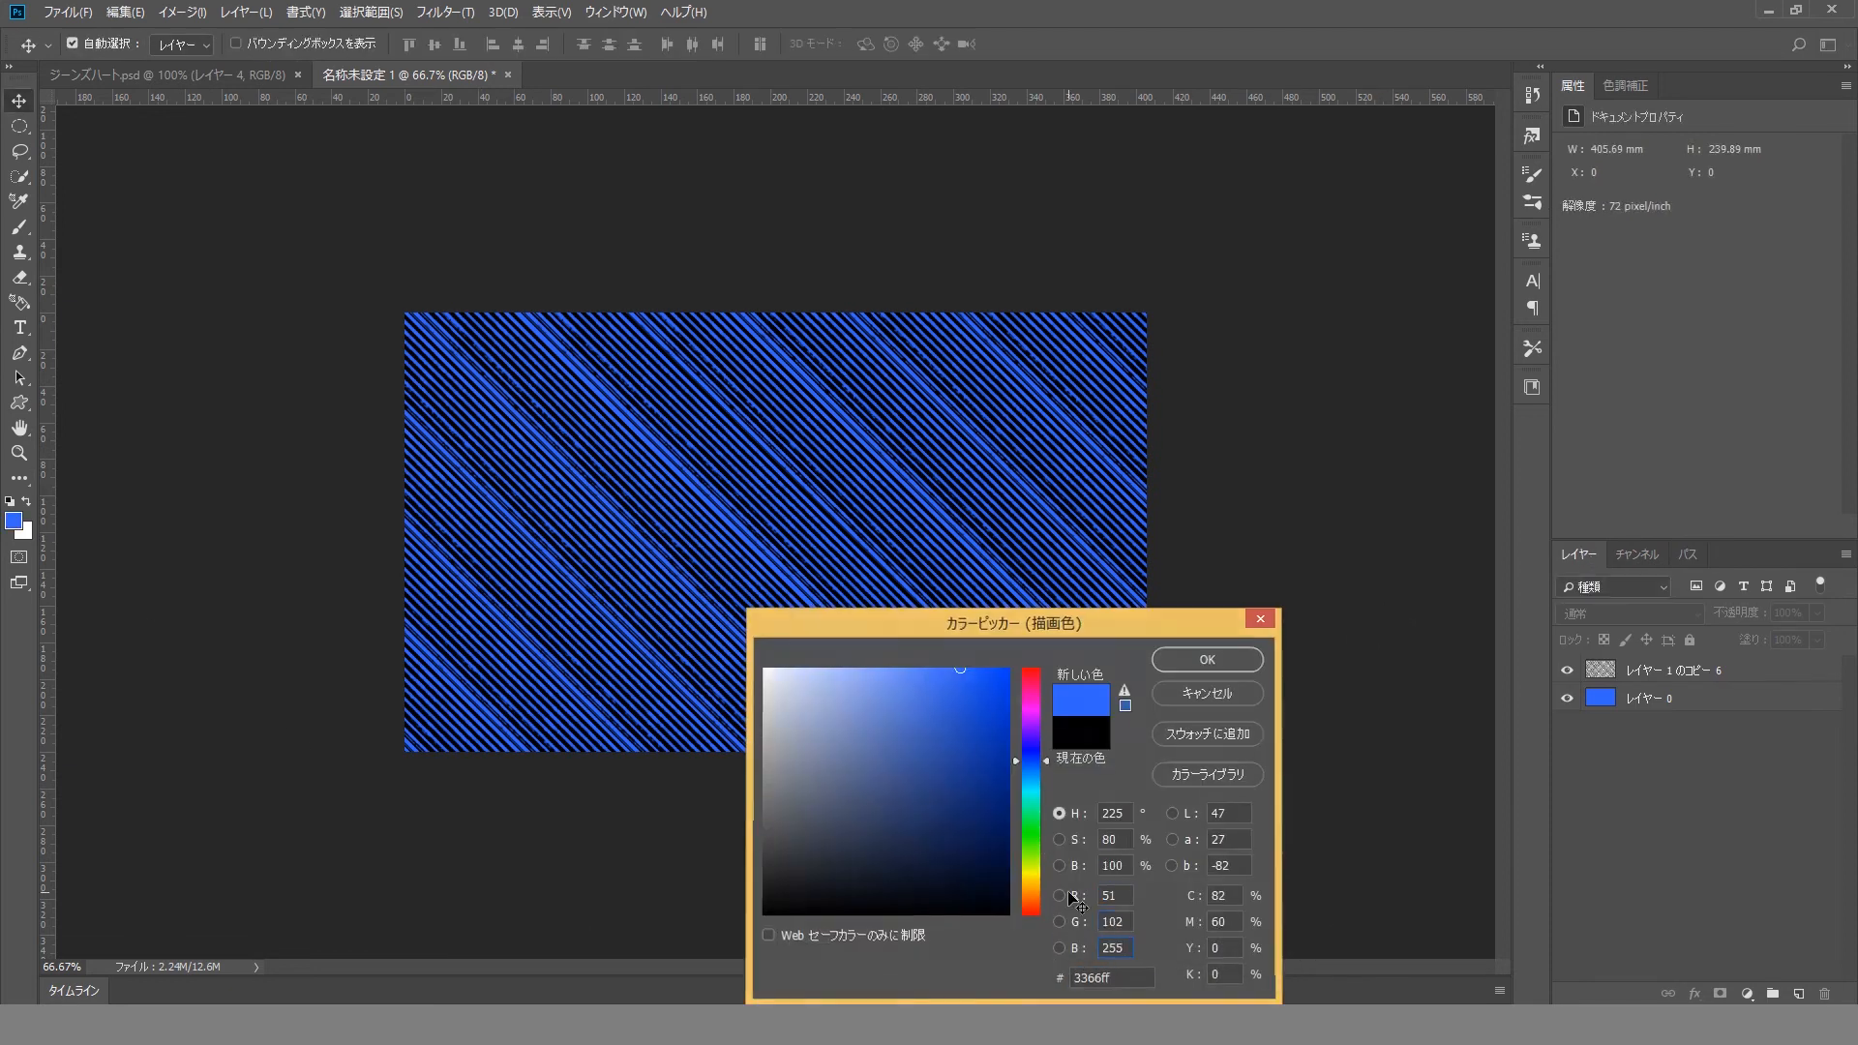
pyautogui.press('Return')
pyautogui.press('v')
# Step: Apply the Graphic Pen (グラフィックペン) sketch filter from the Filter Gallery to the merged stripe layer レイヤー 1 のコピー 6
pyautogui.click(445, 11)
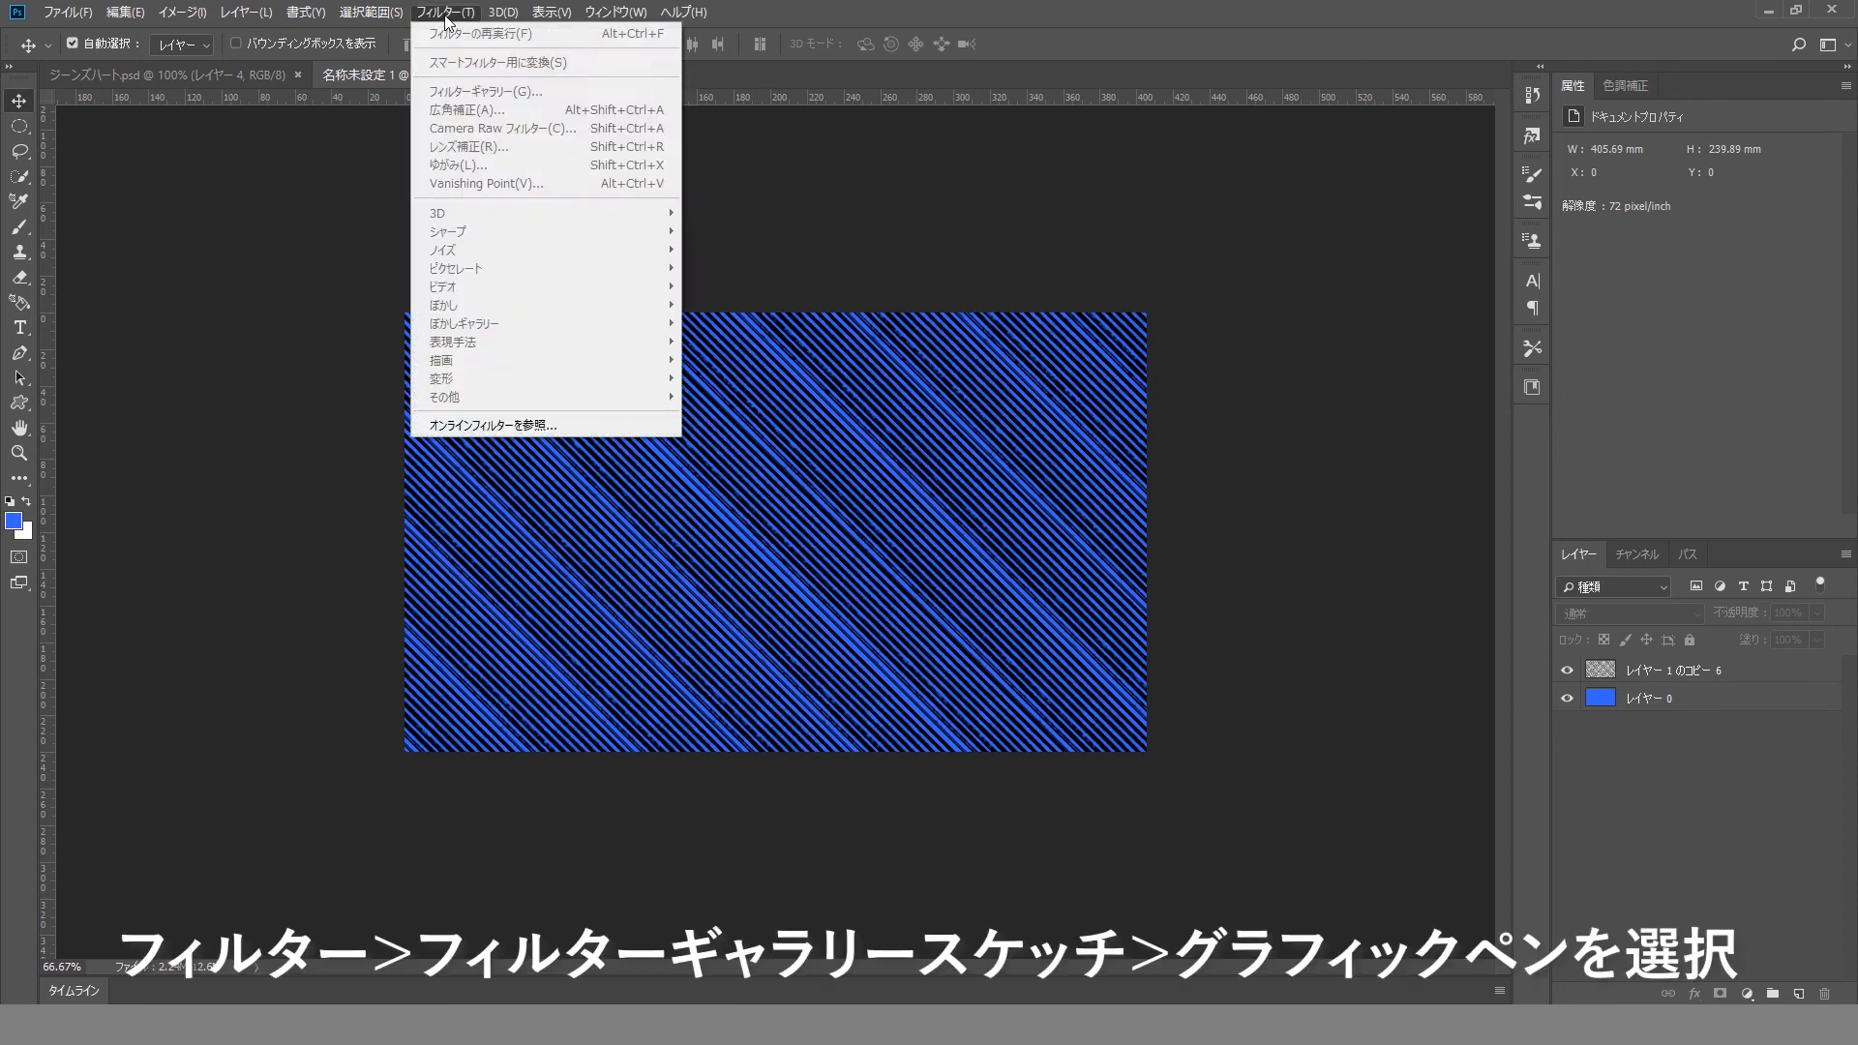
pyautogui.click(445, 12)
pyautogui.click(1640, 677)
pyautogui.click(445, 12)
pyautogui.click(473, 92)
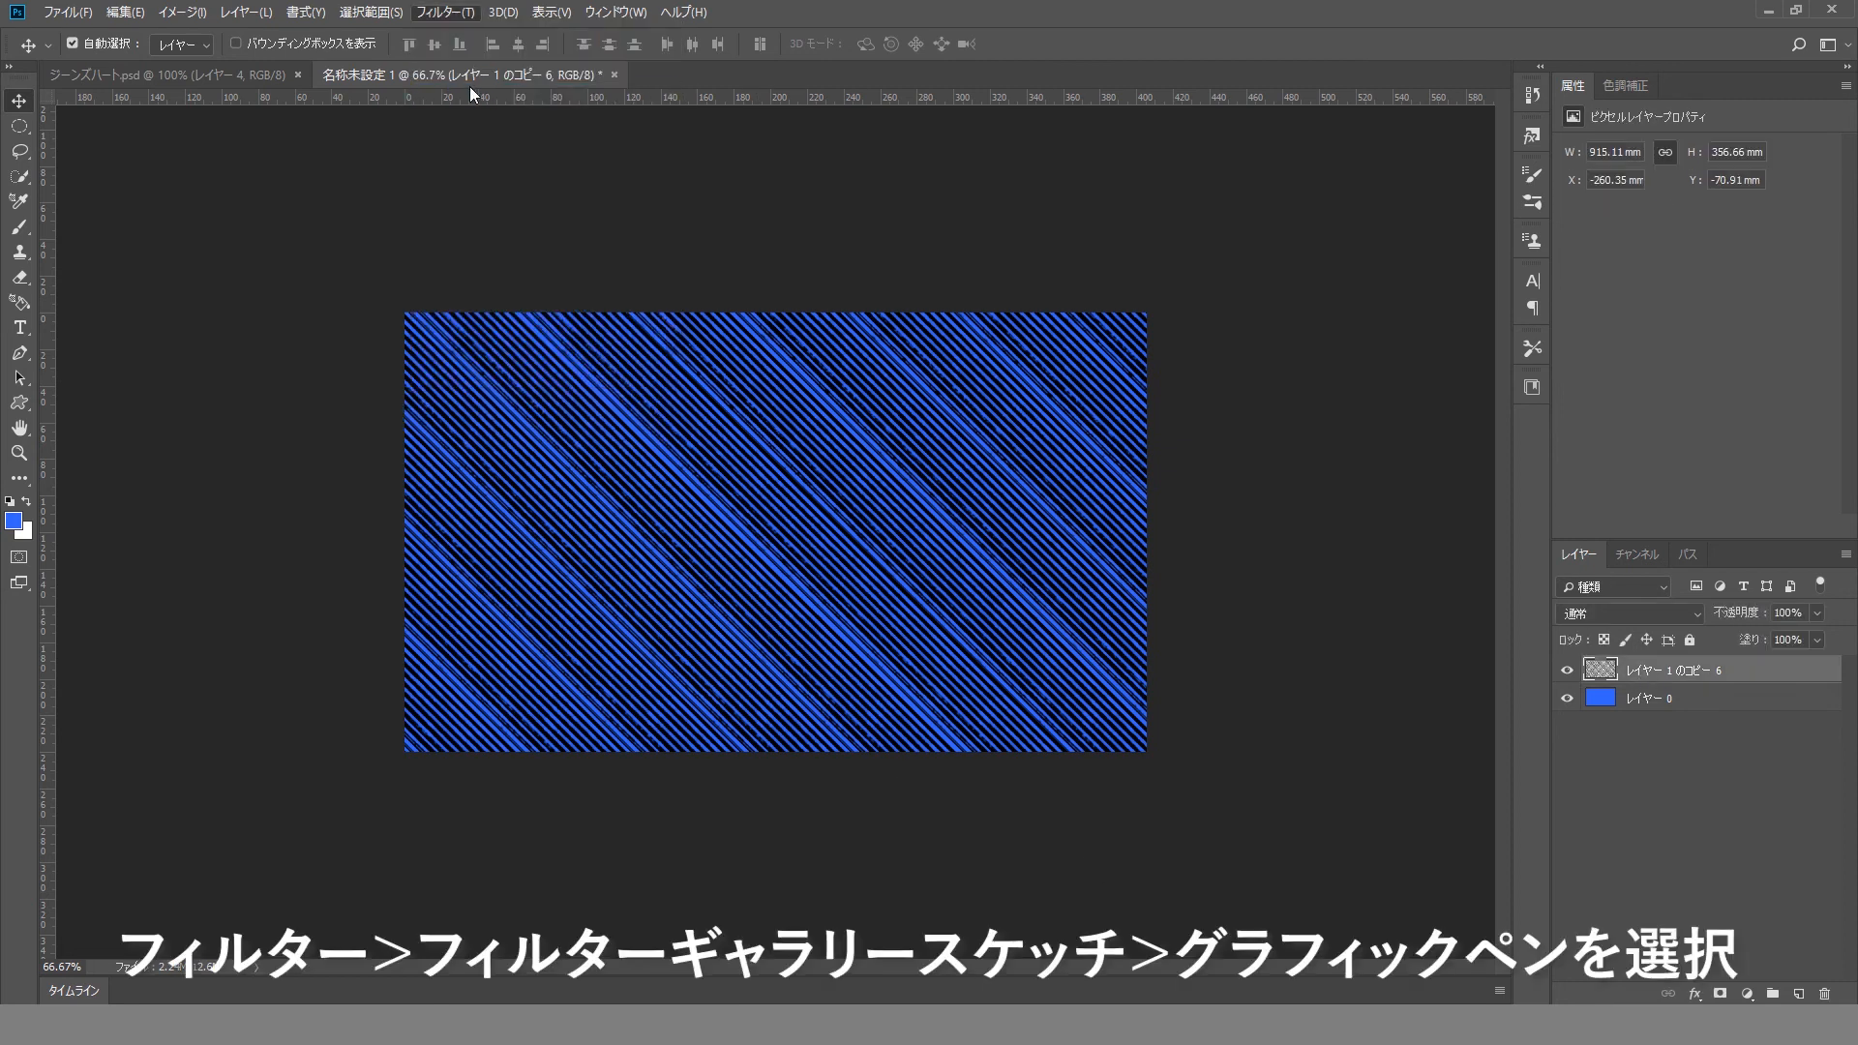
pyautogui.click(1322, 115)
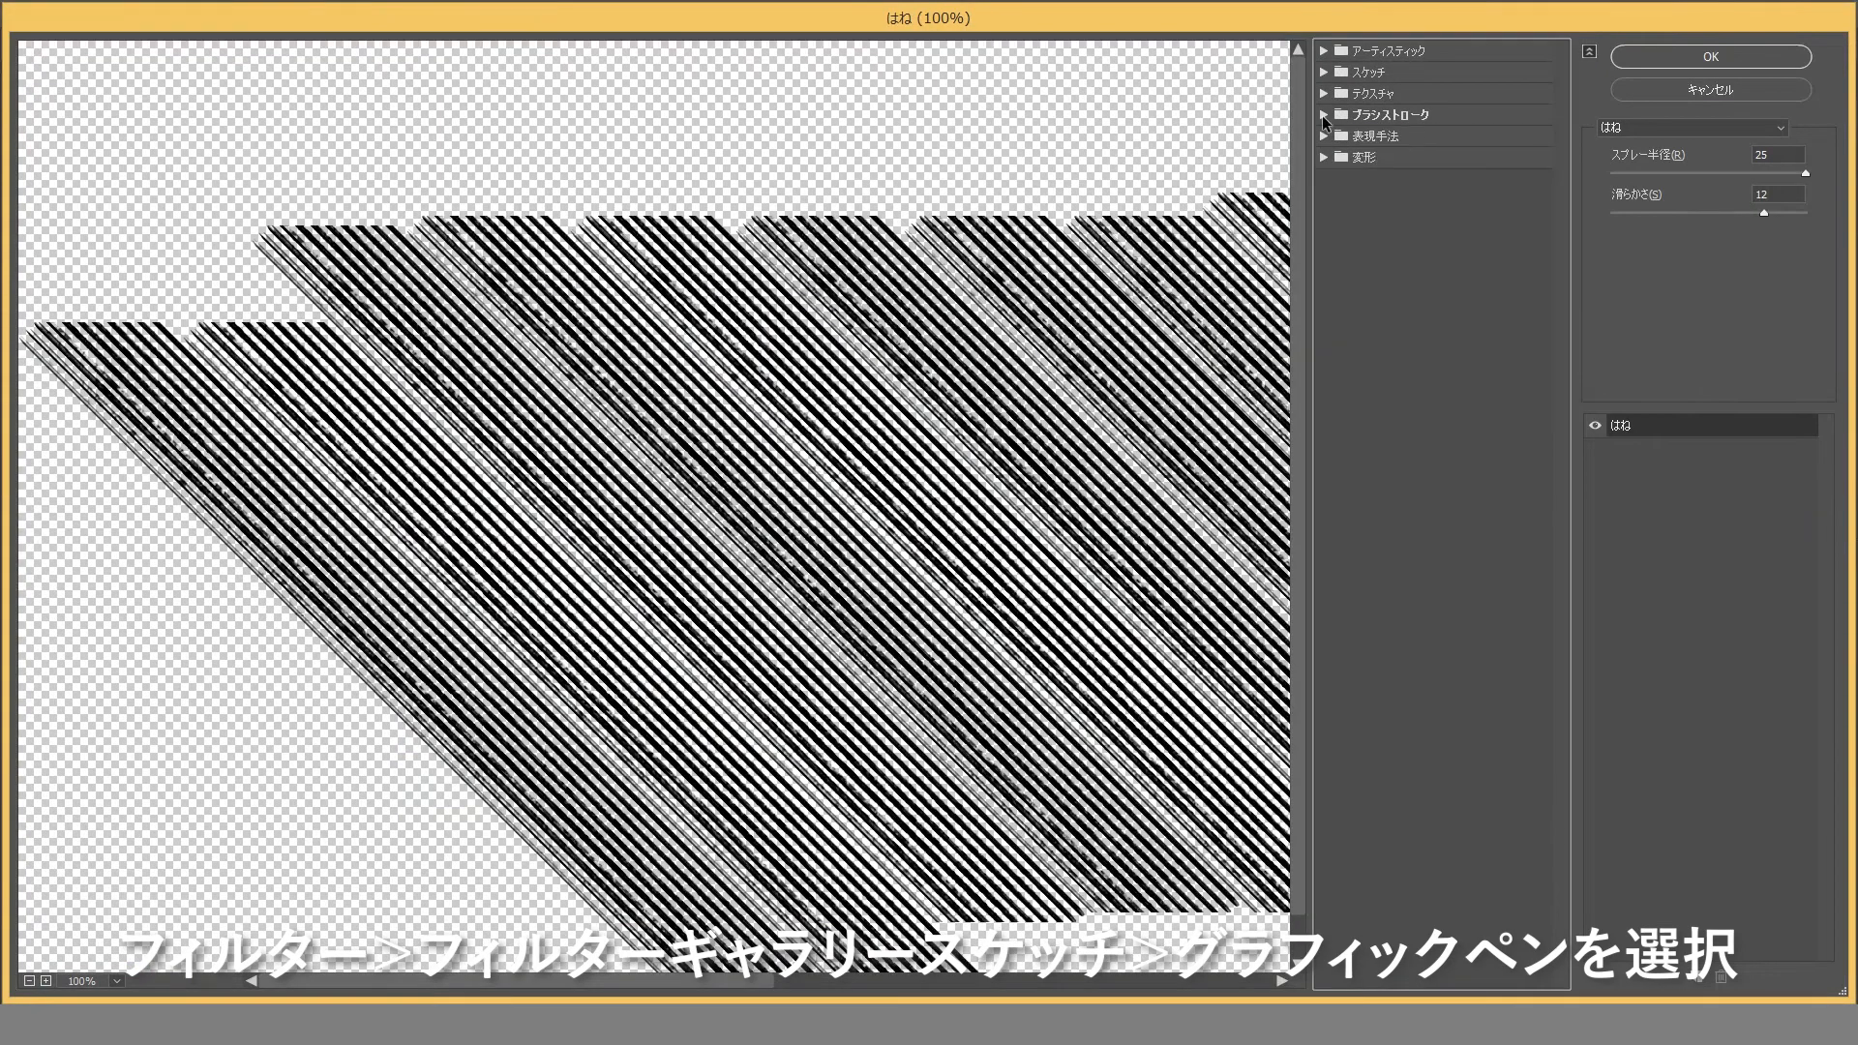
pyautogui.click(1323, 71)
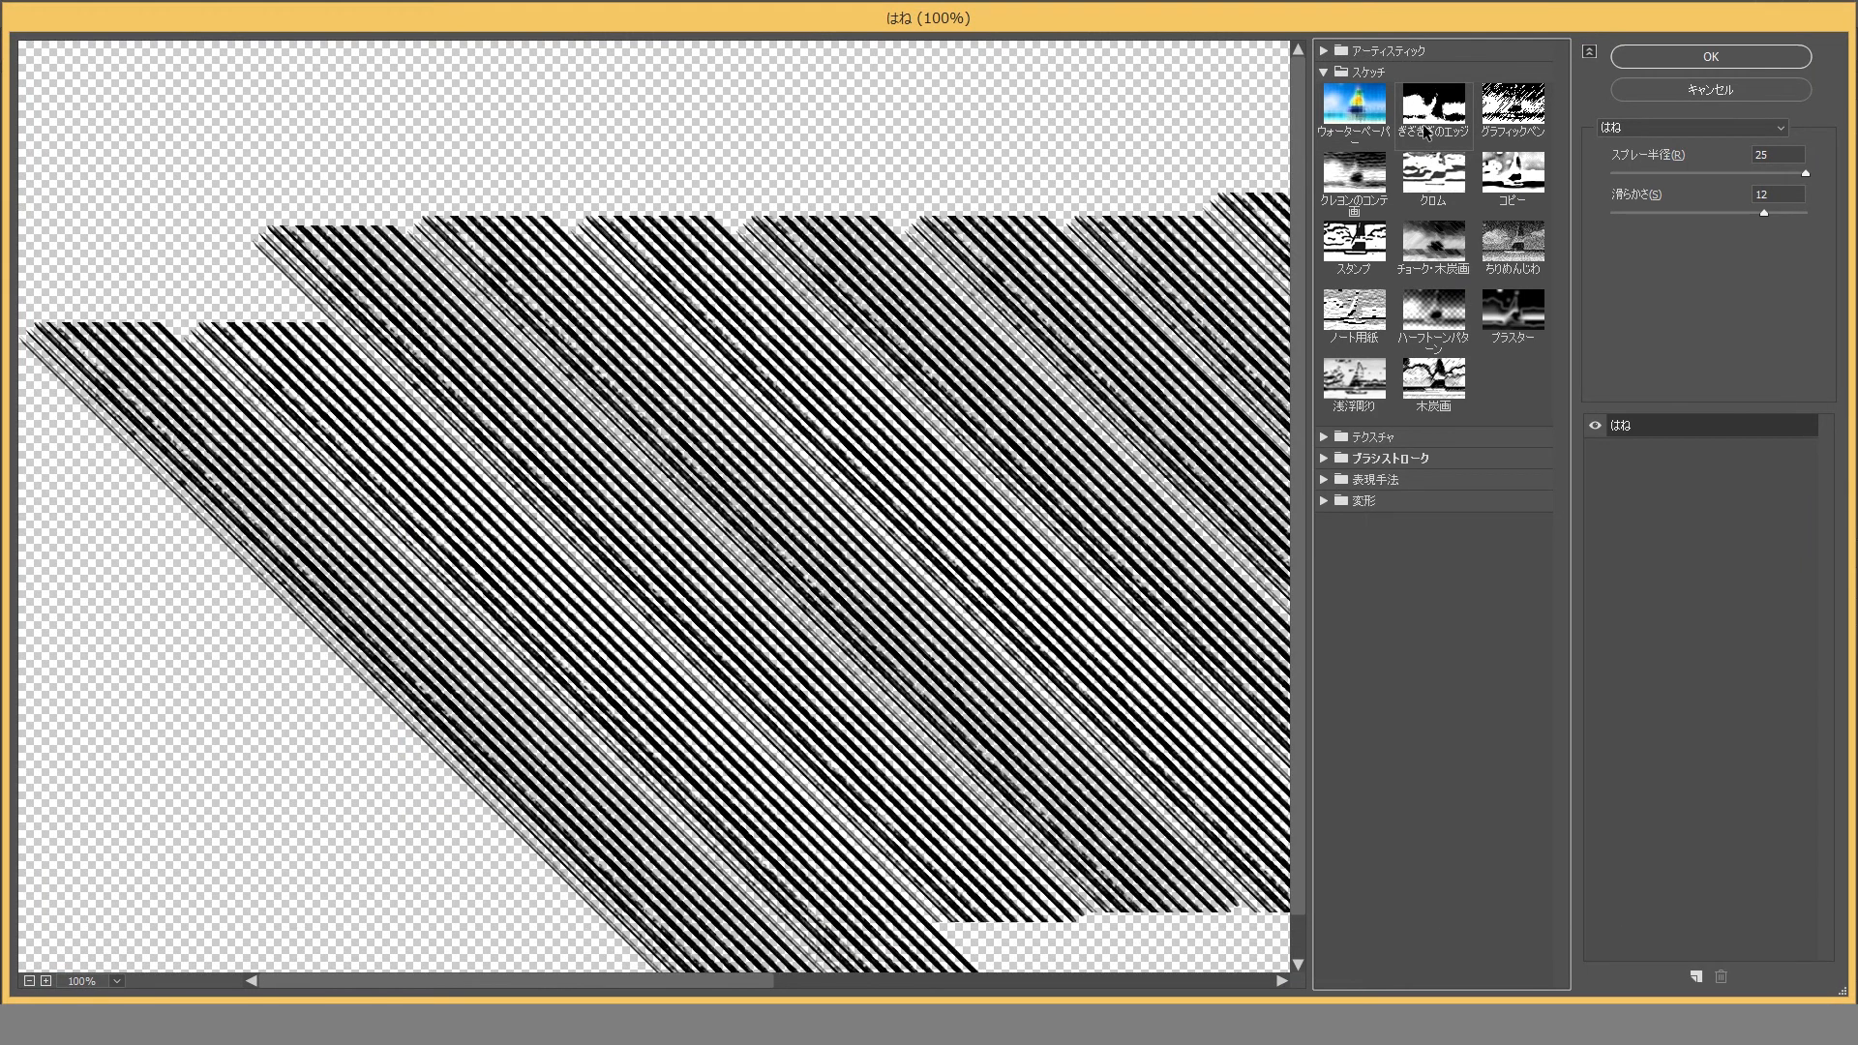
pyautogui.click(1512, 104)
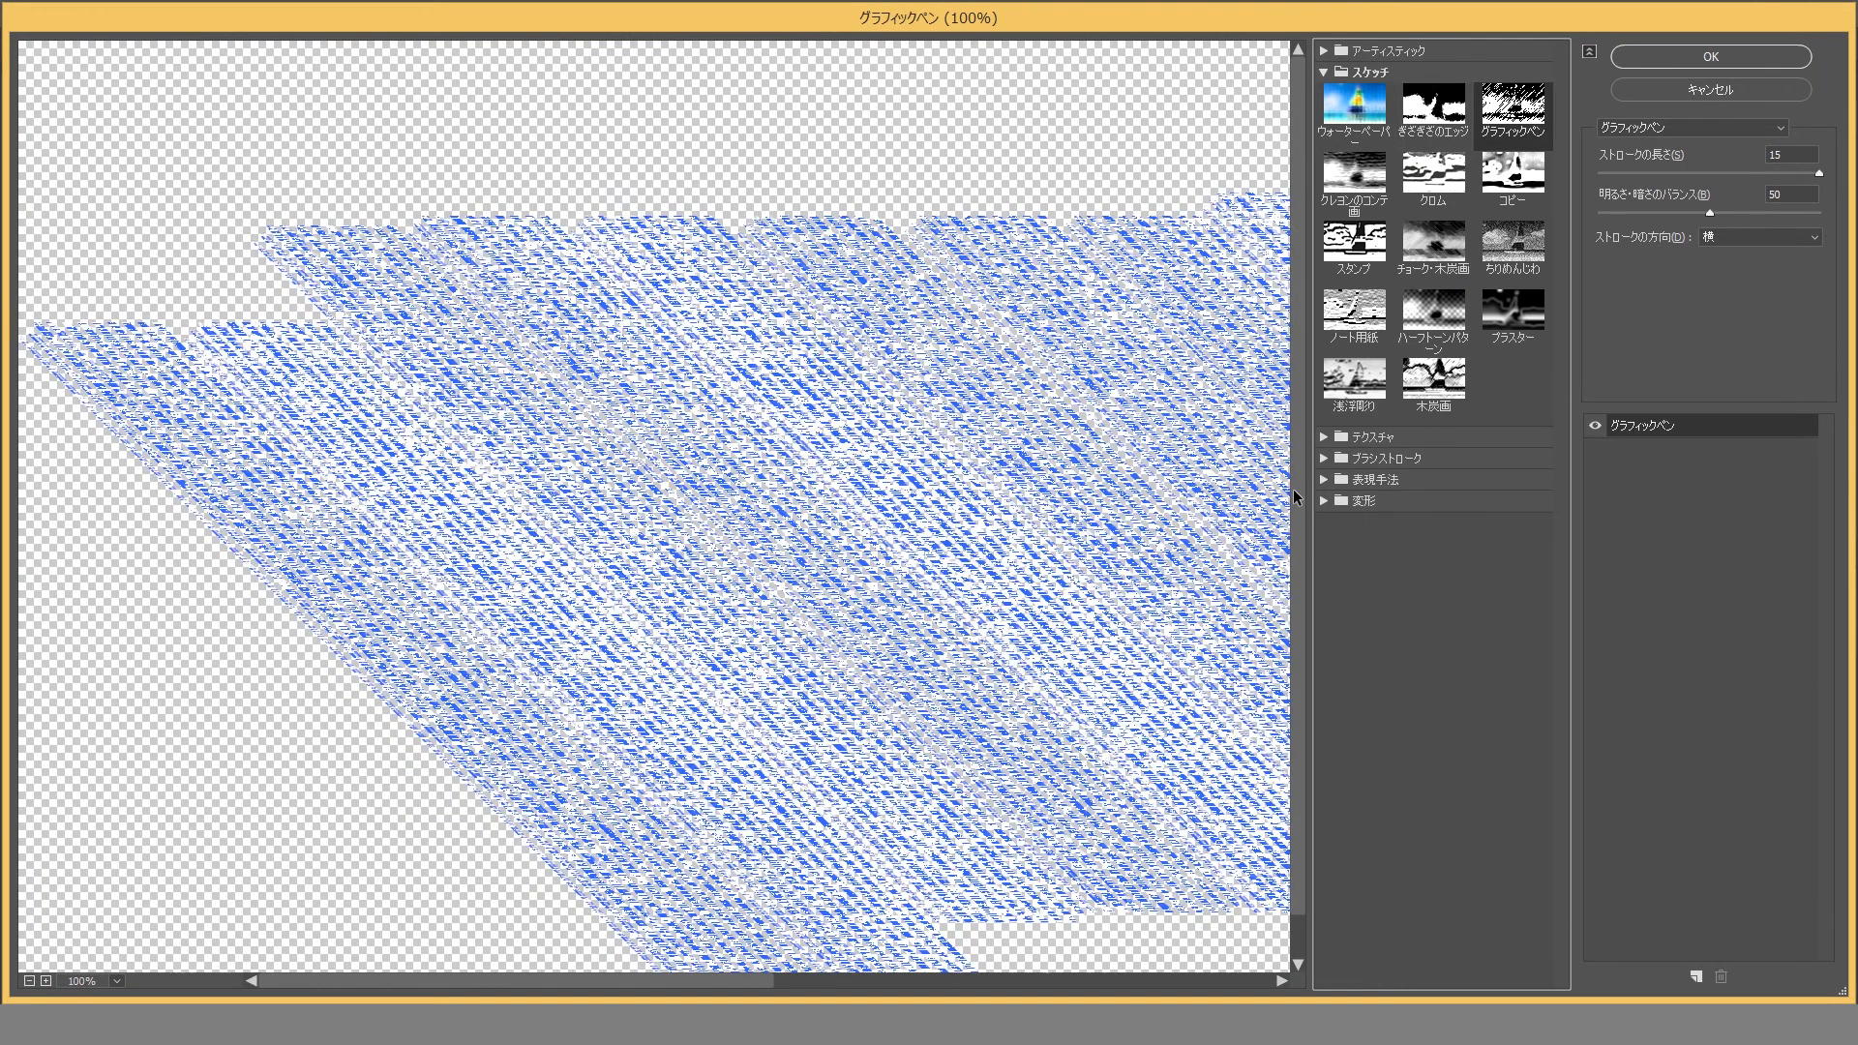
pyautogui.click(1711, 58)
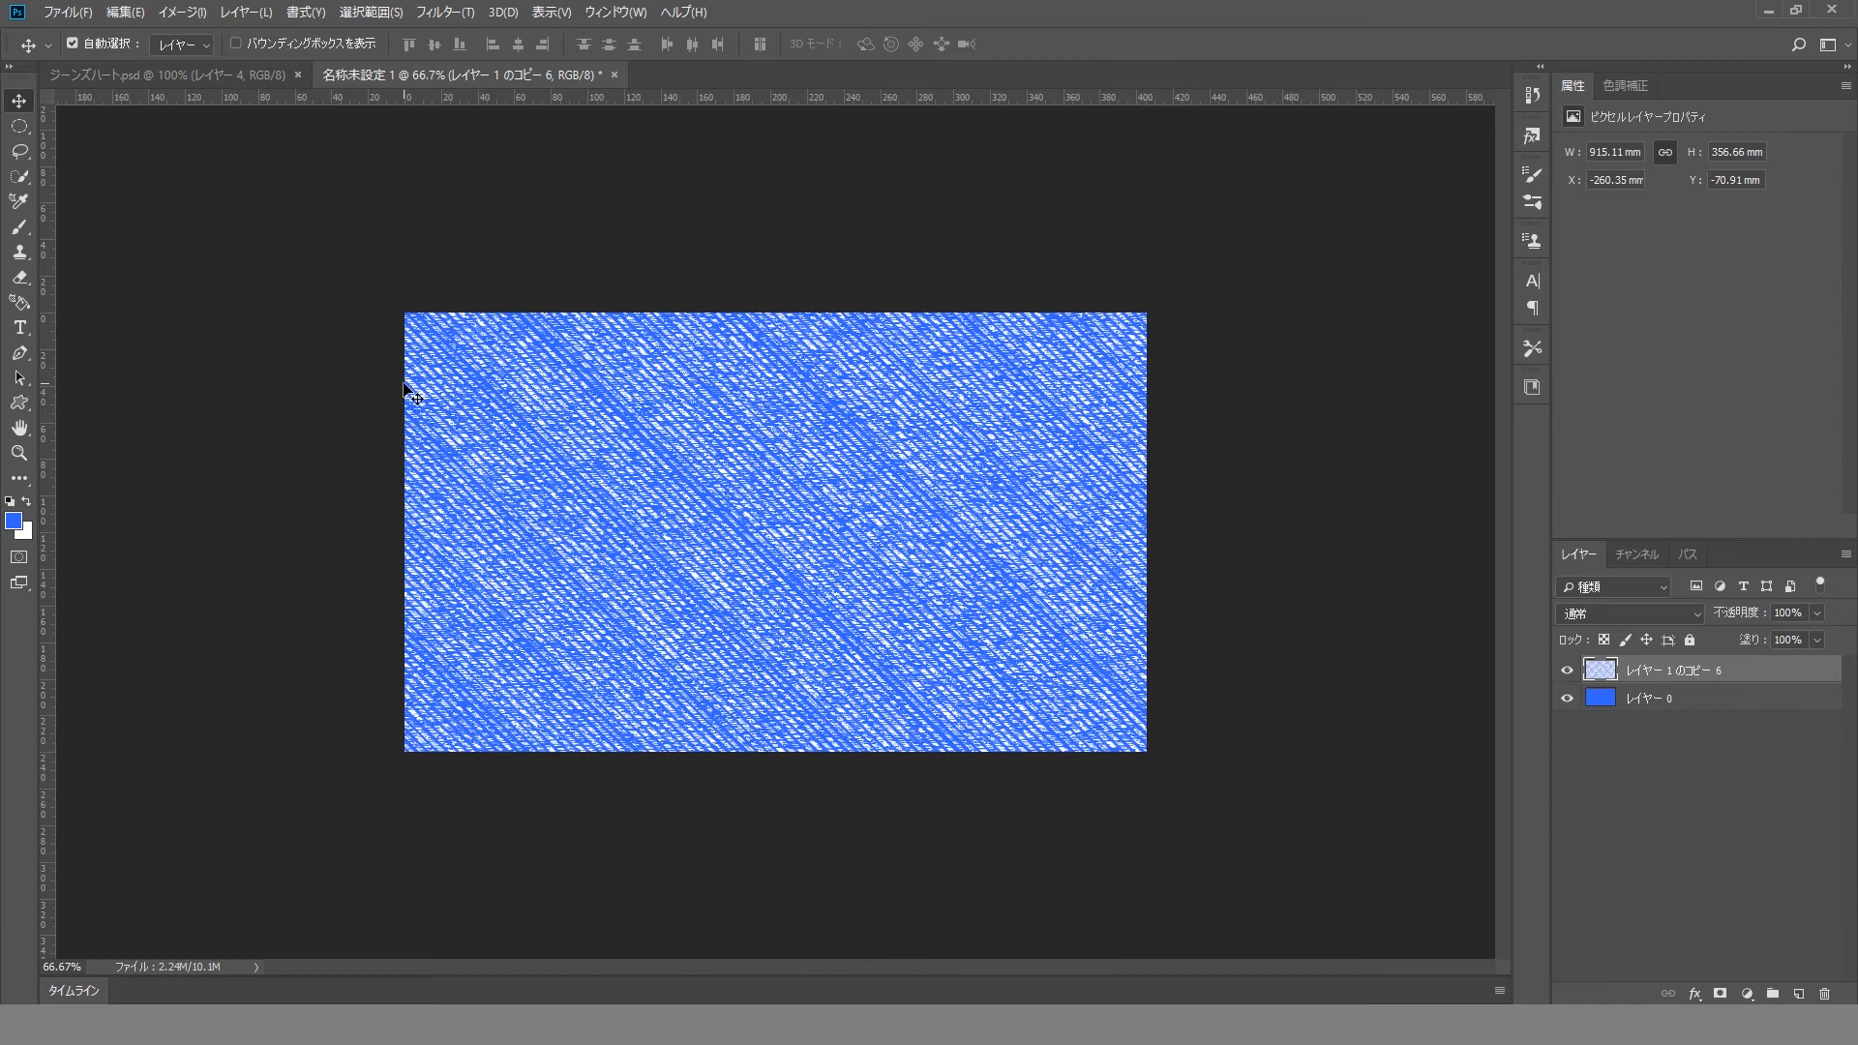
# Step: Add a new layer on top and render 雲模様 1 clouds on it
pyautogui.click(1799, 993)
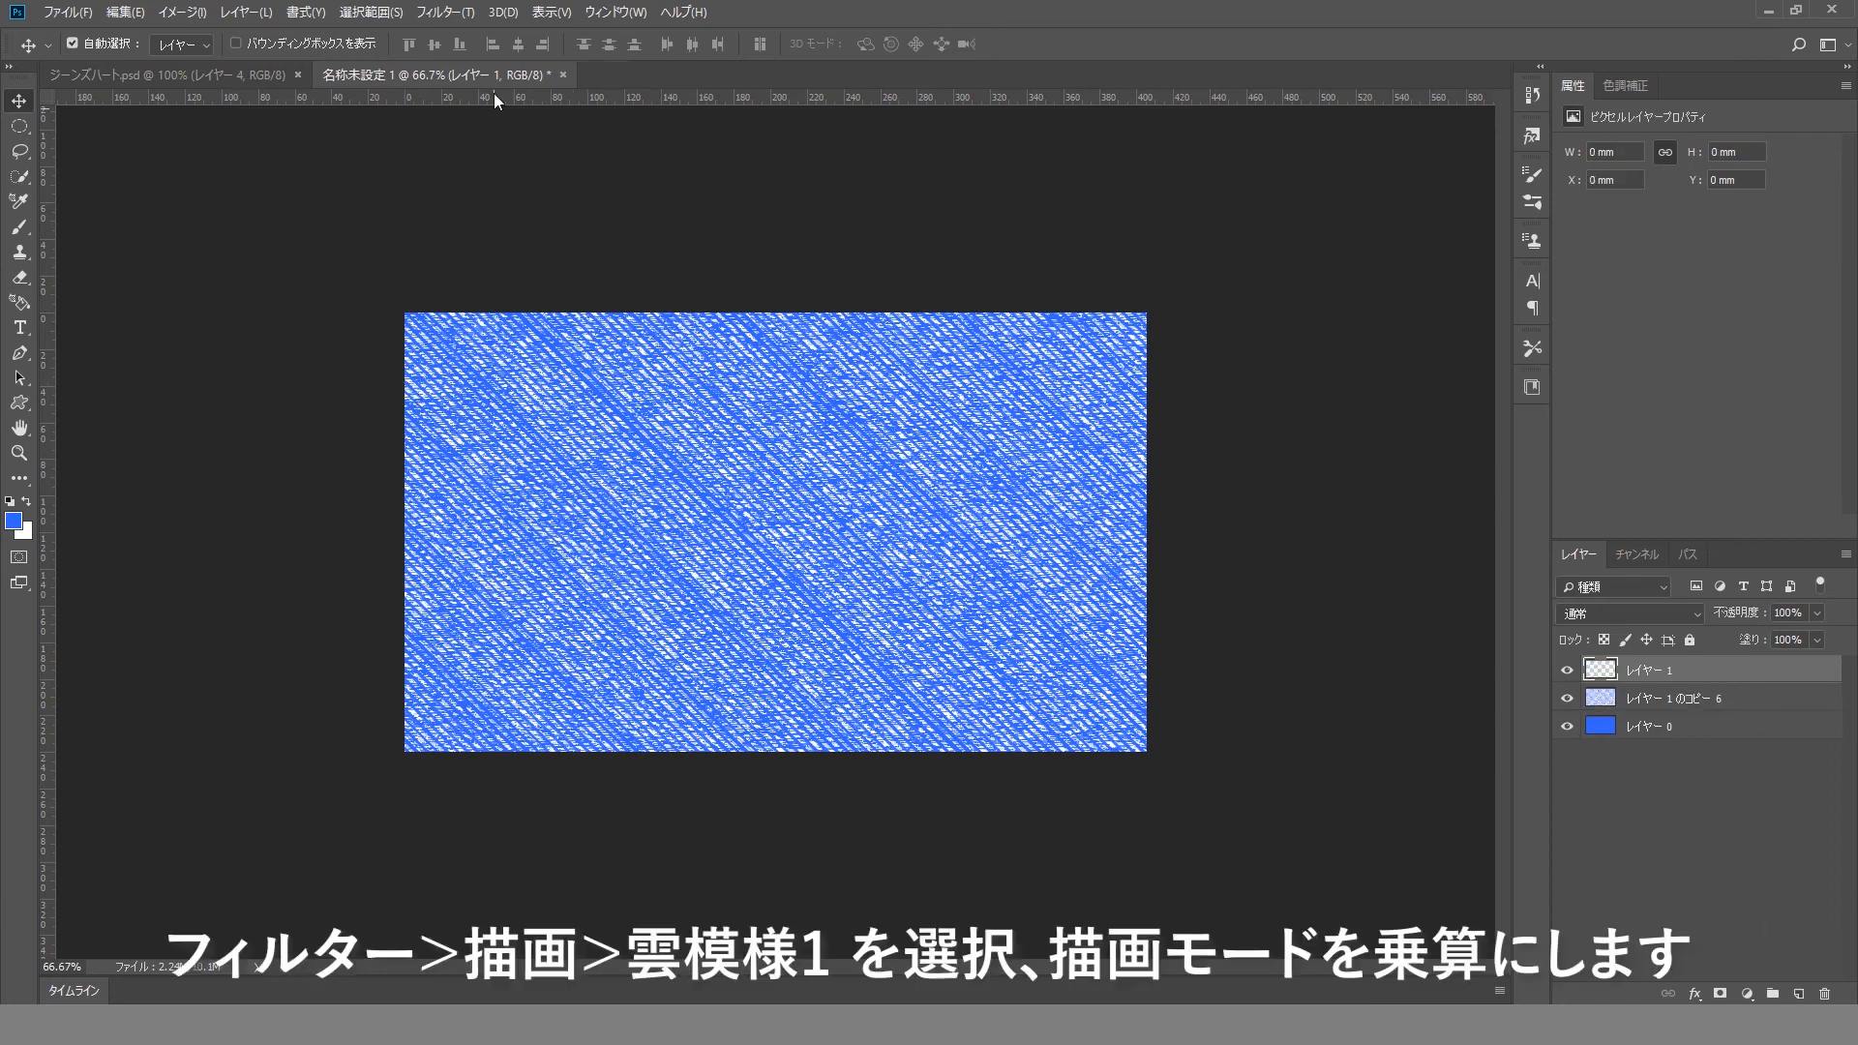
pyautogui.click(445, 11)
pyautogui.moveTo(521, 370)
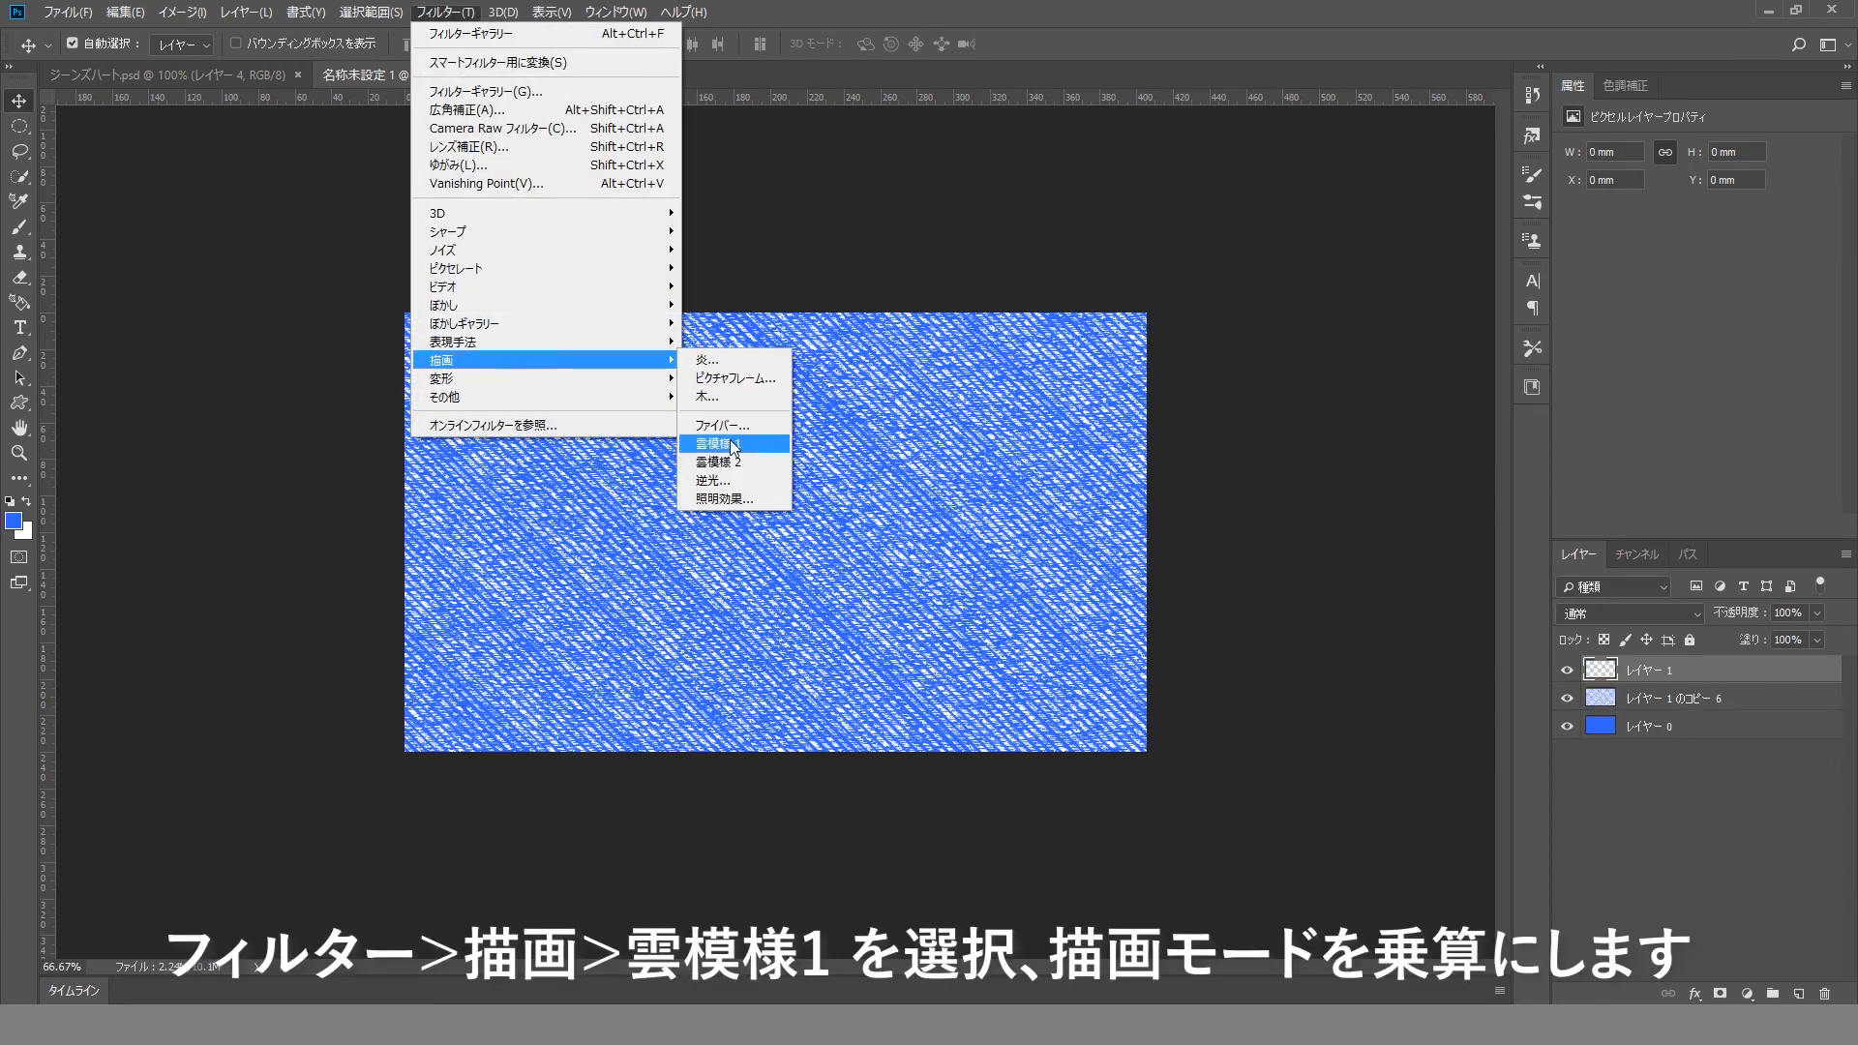
pyautogui.click(733, 446)
# Step: Set the cloud layer's blend mode to Multiply (乗算) and deselect the layer
pyautogui.click(1696, 614)
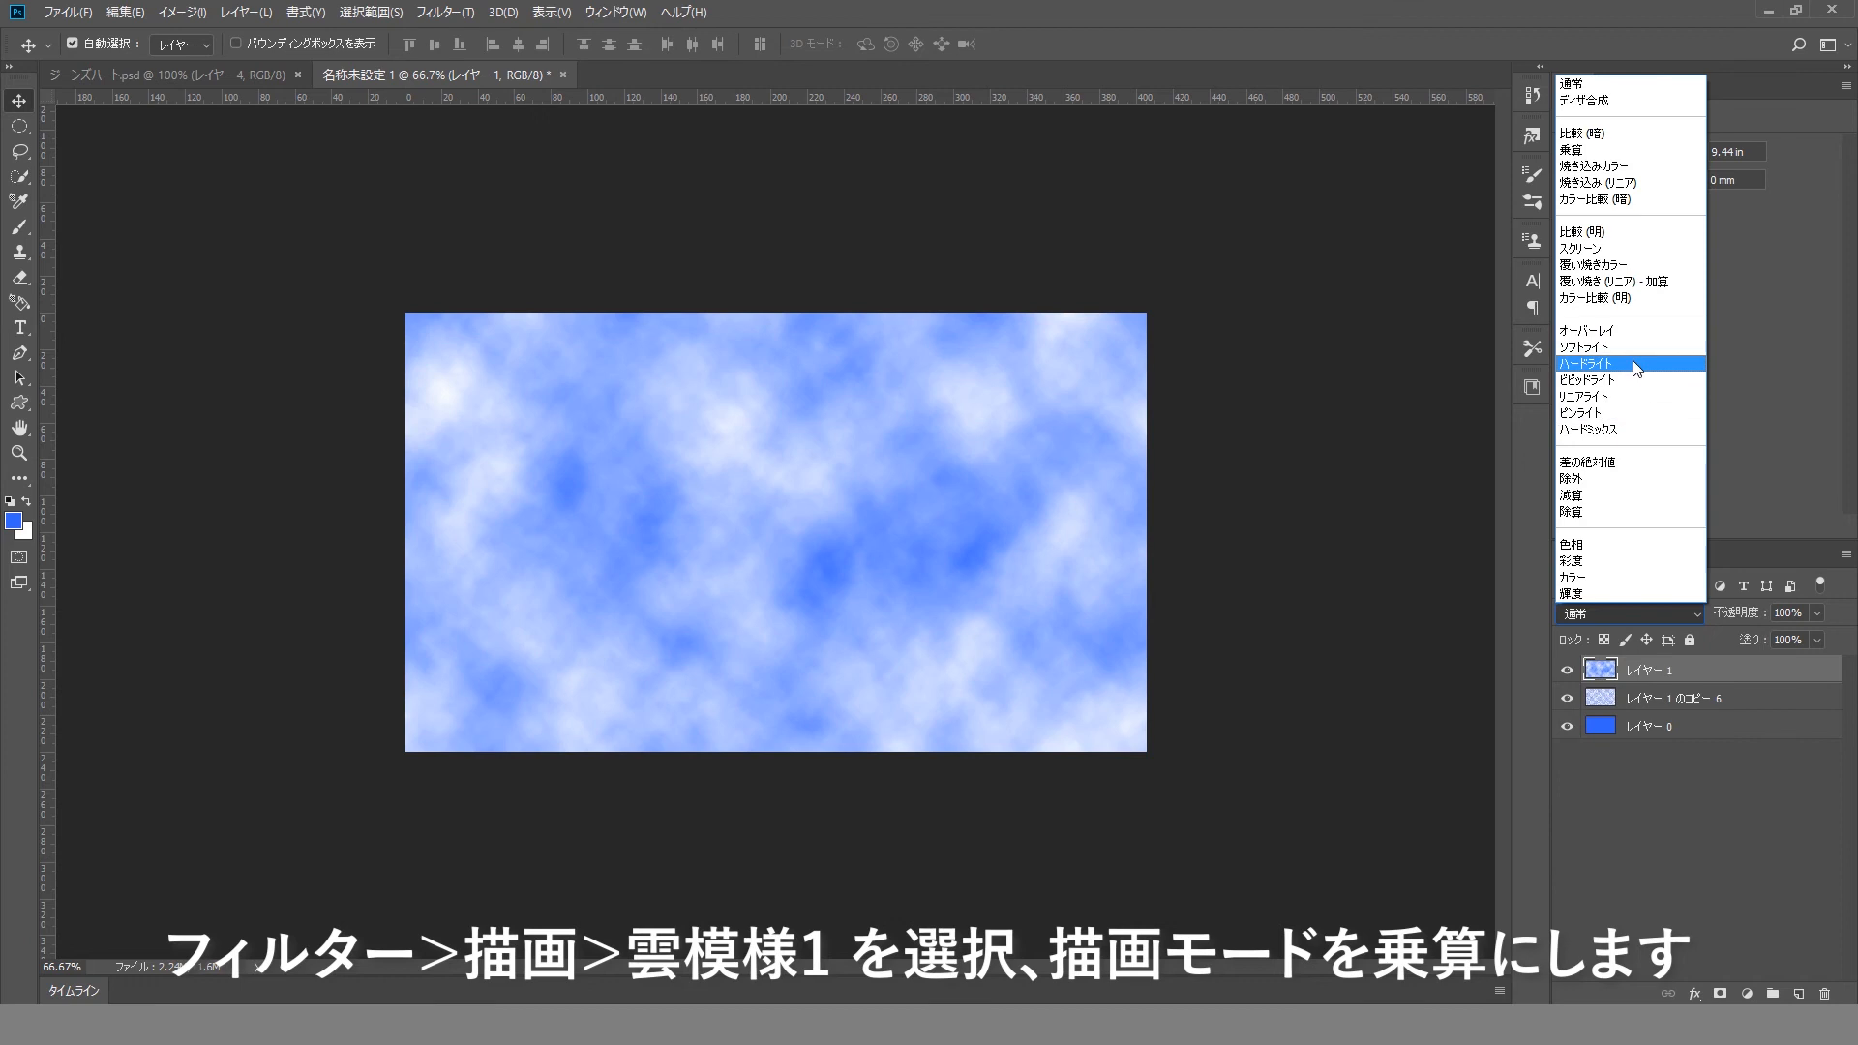
pyautogui.click(1609, 165)
pyautogui.click(1723, 801)
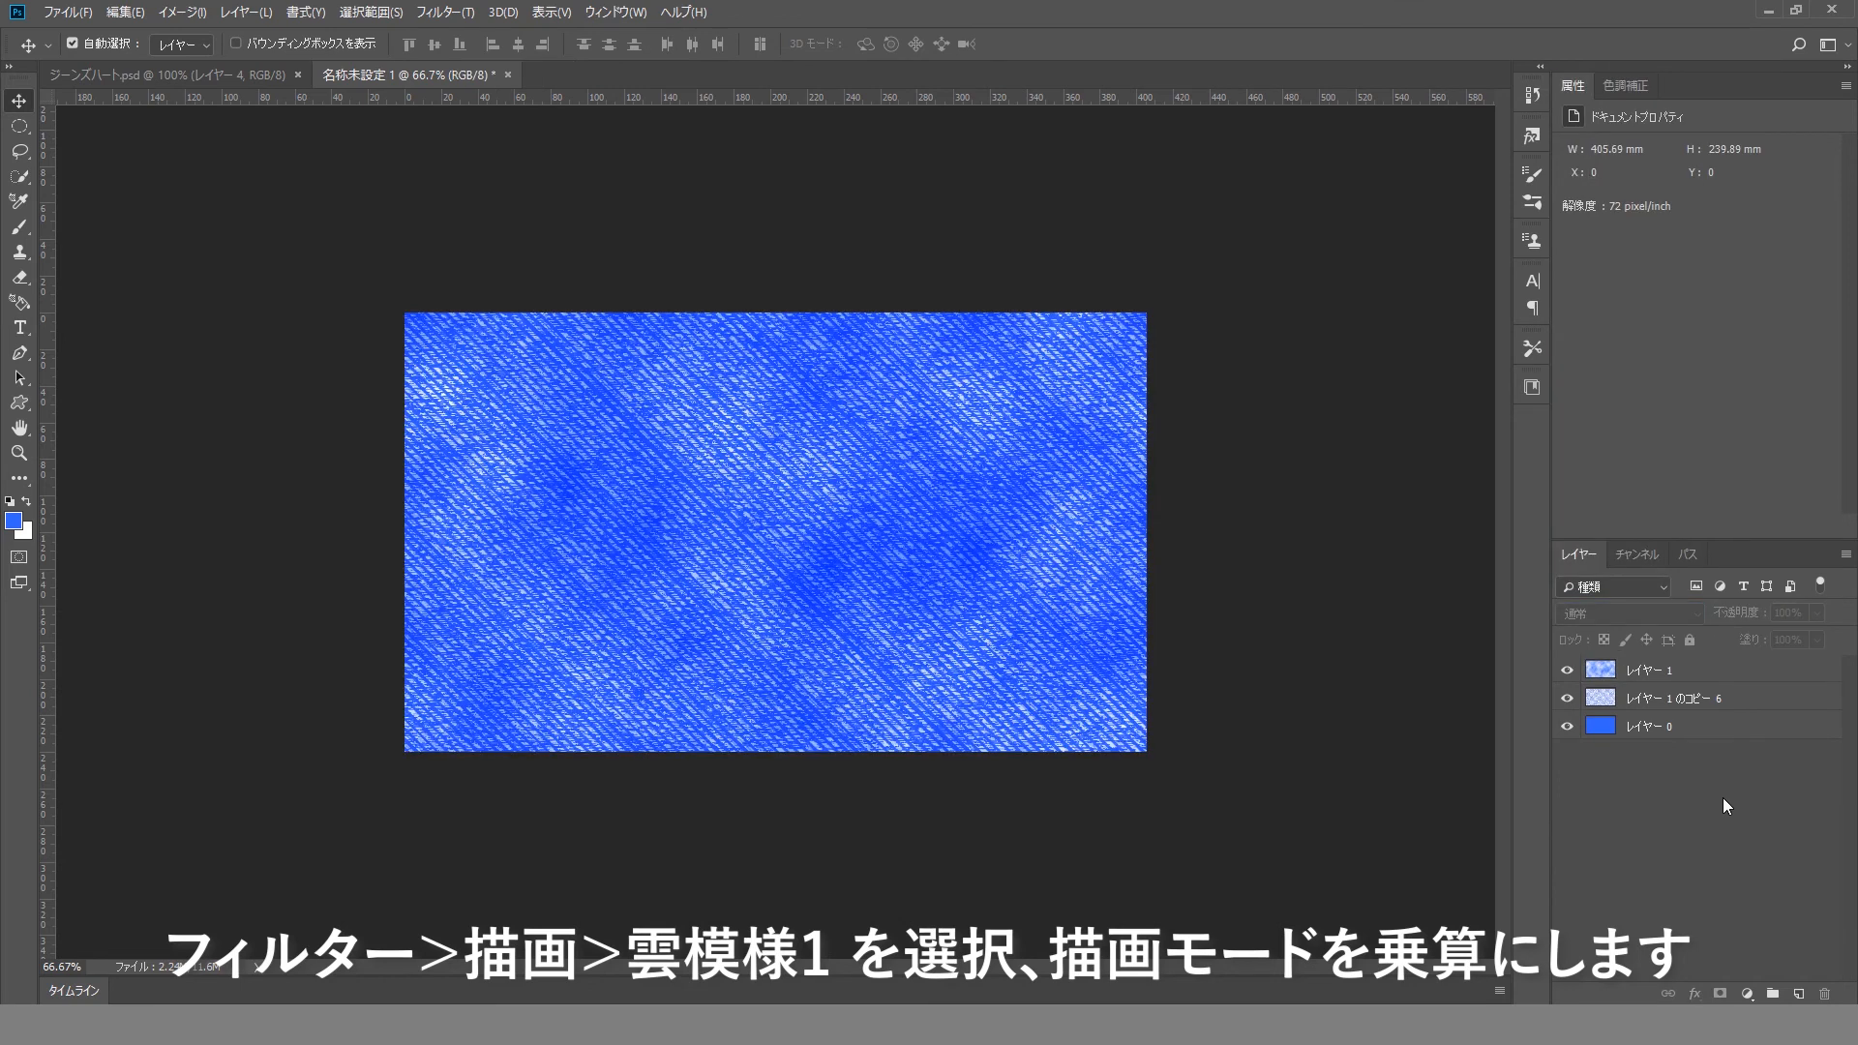
# Step: Stamp all visible layers into a new top layer and enable Bevel & Emboss and Inner Shadow effects on it
pyautogui.hotkey('ctrl', 'alt', 'shift', 'e')
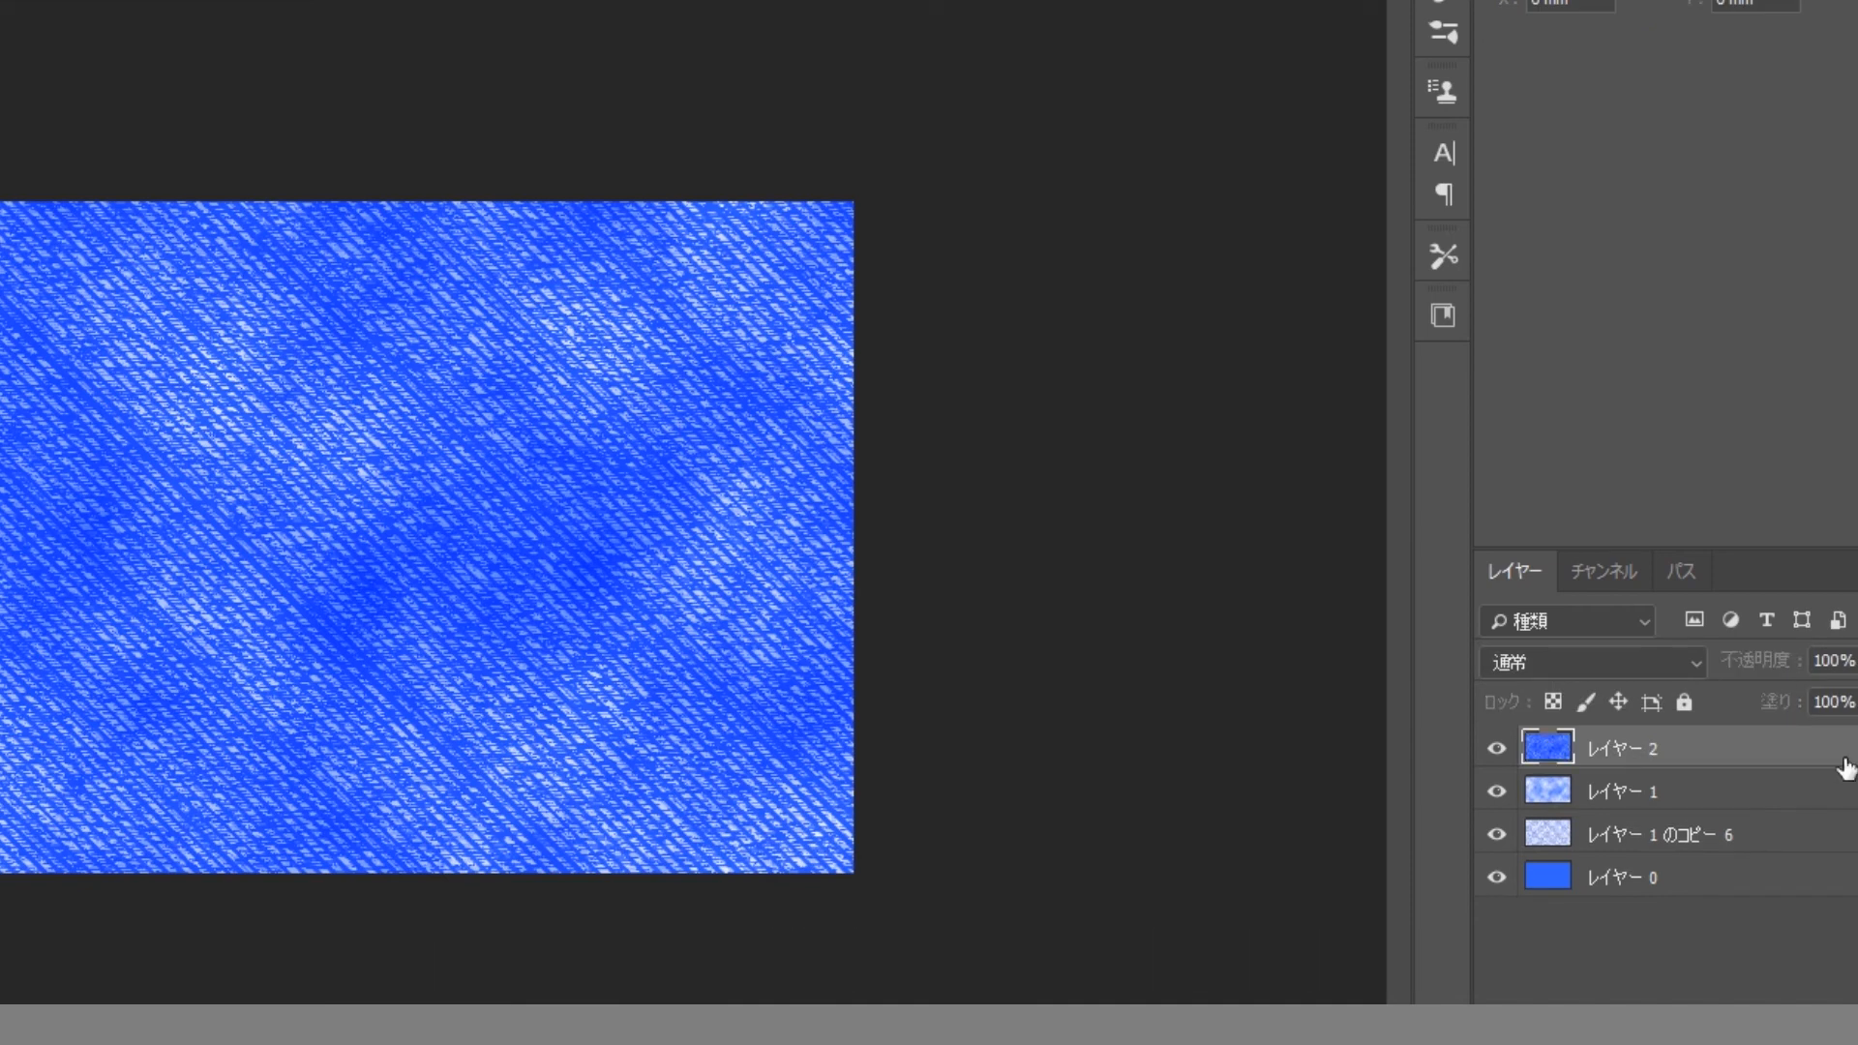
pyautogui.doubleClick(1849, 766)
pyautogui.click(776, 9)
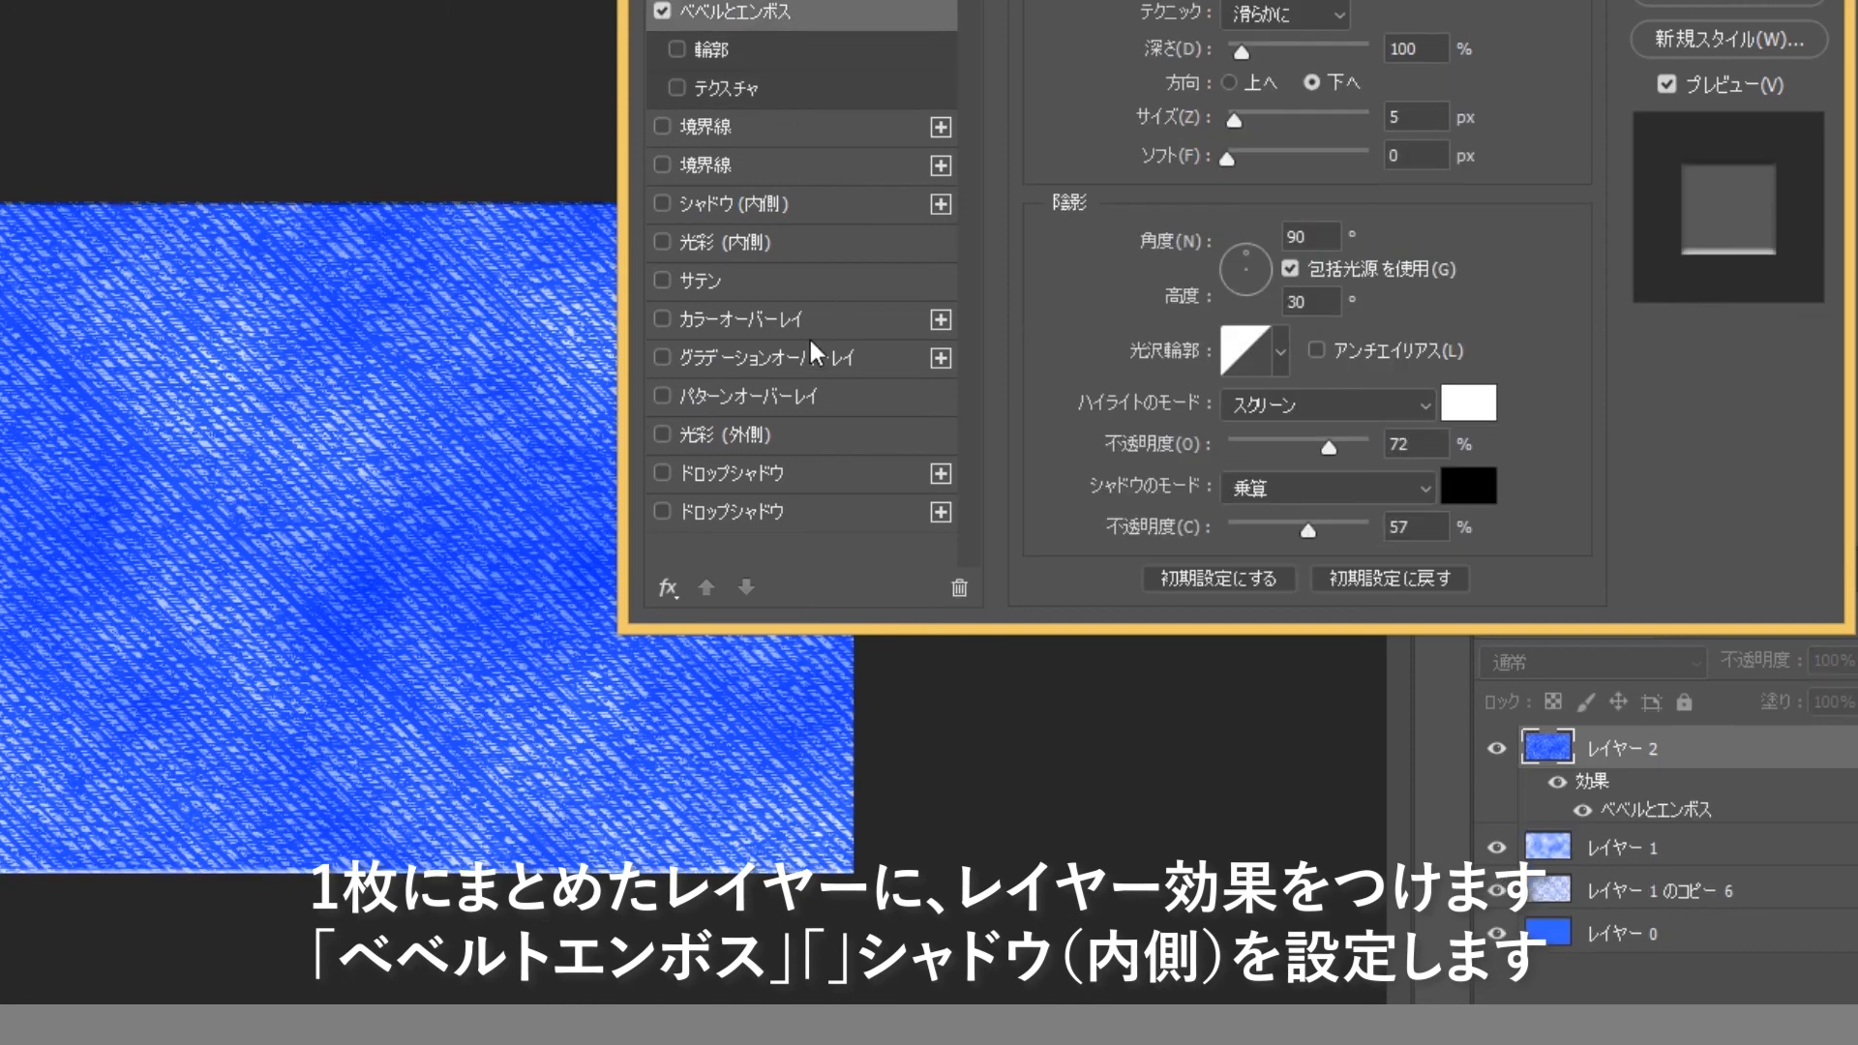
pyautogui.click(813, 205)
pyautogui.click(445, 515)
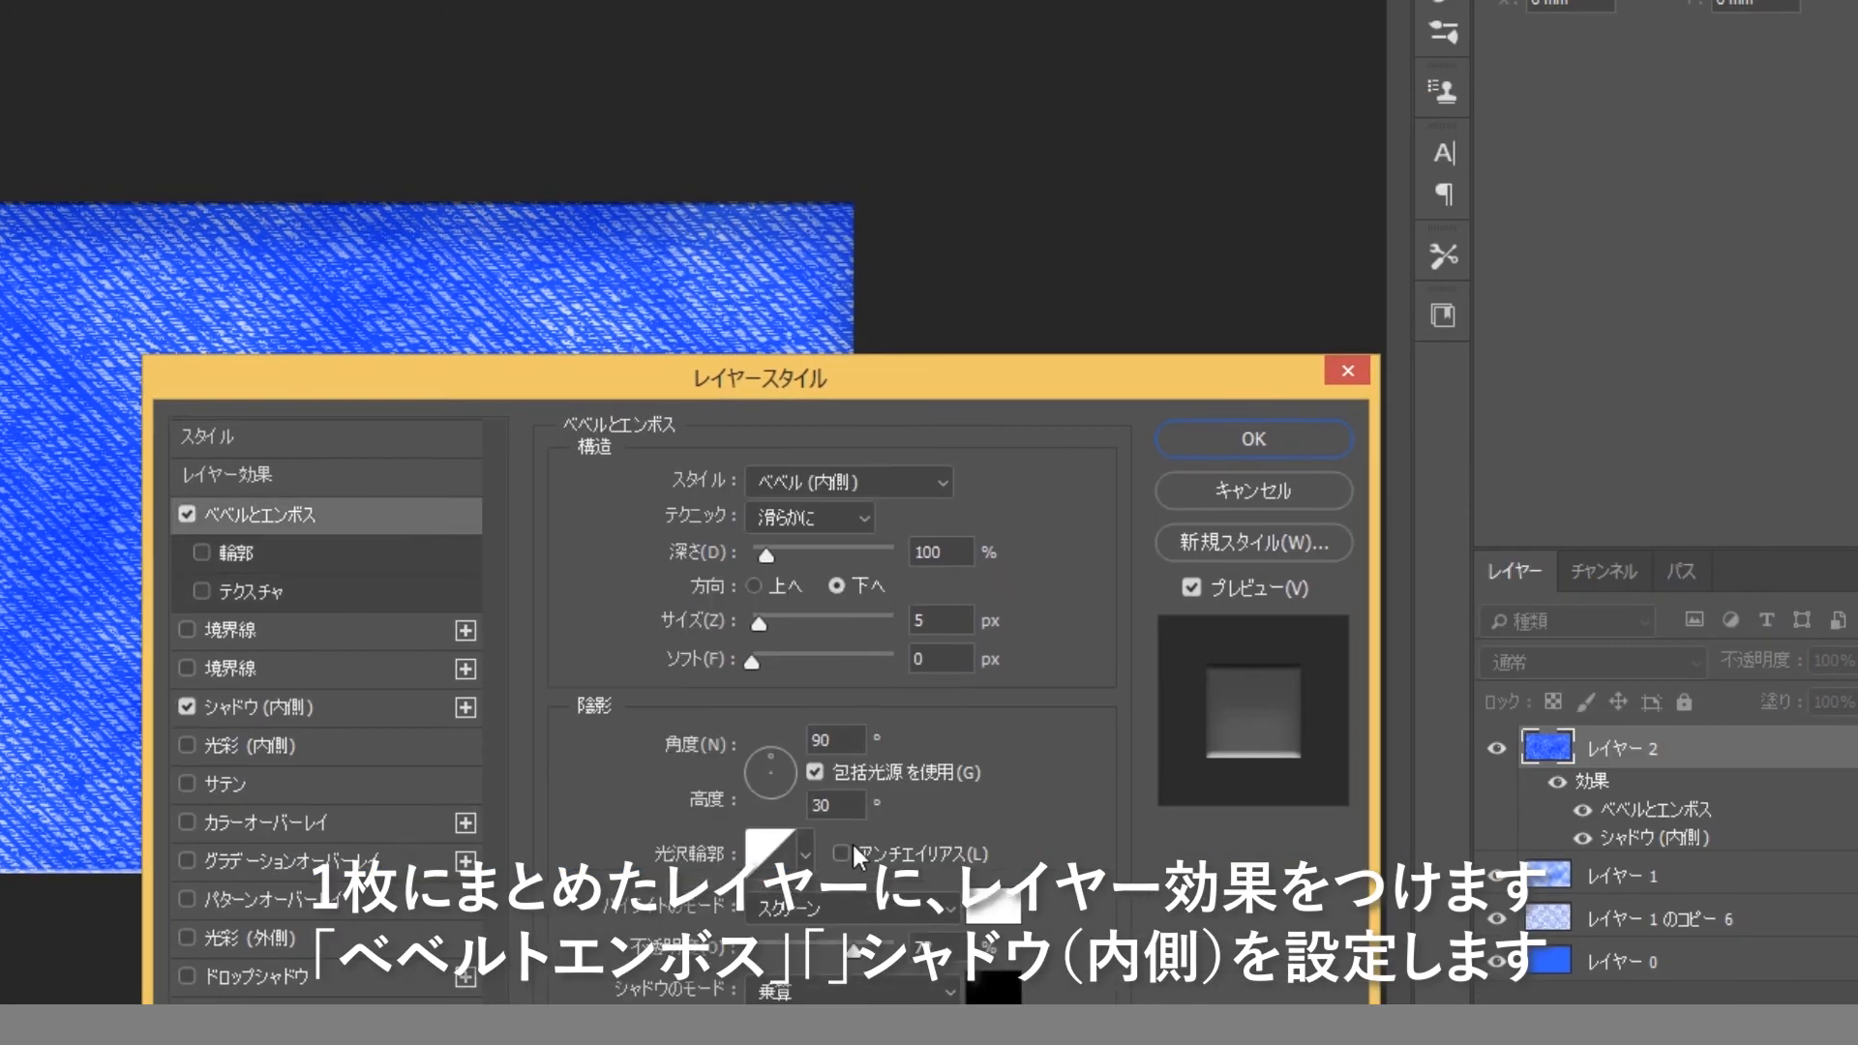
# Step: Set the Inner Shadow opacity to 31% and apply the layer style
pyautogui.click(399, 714)
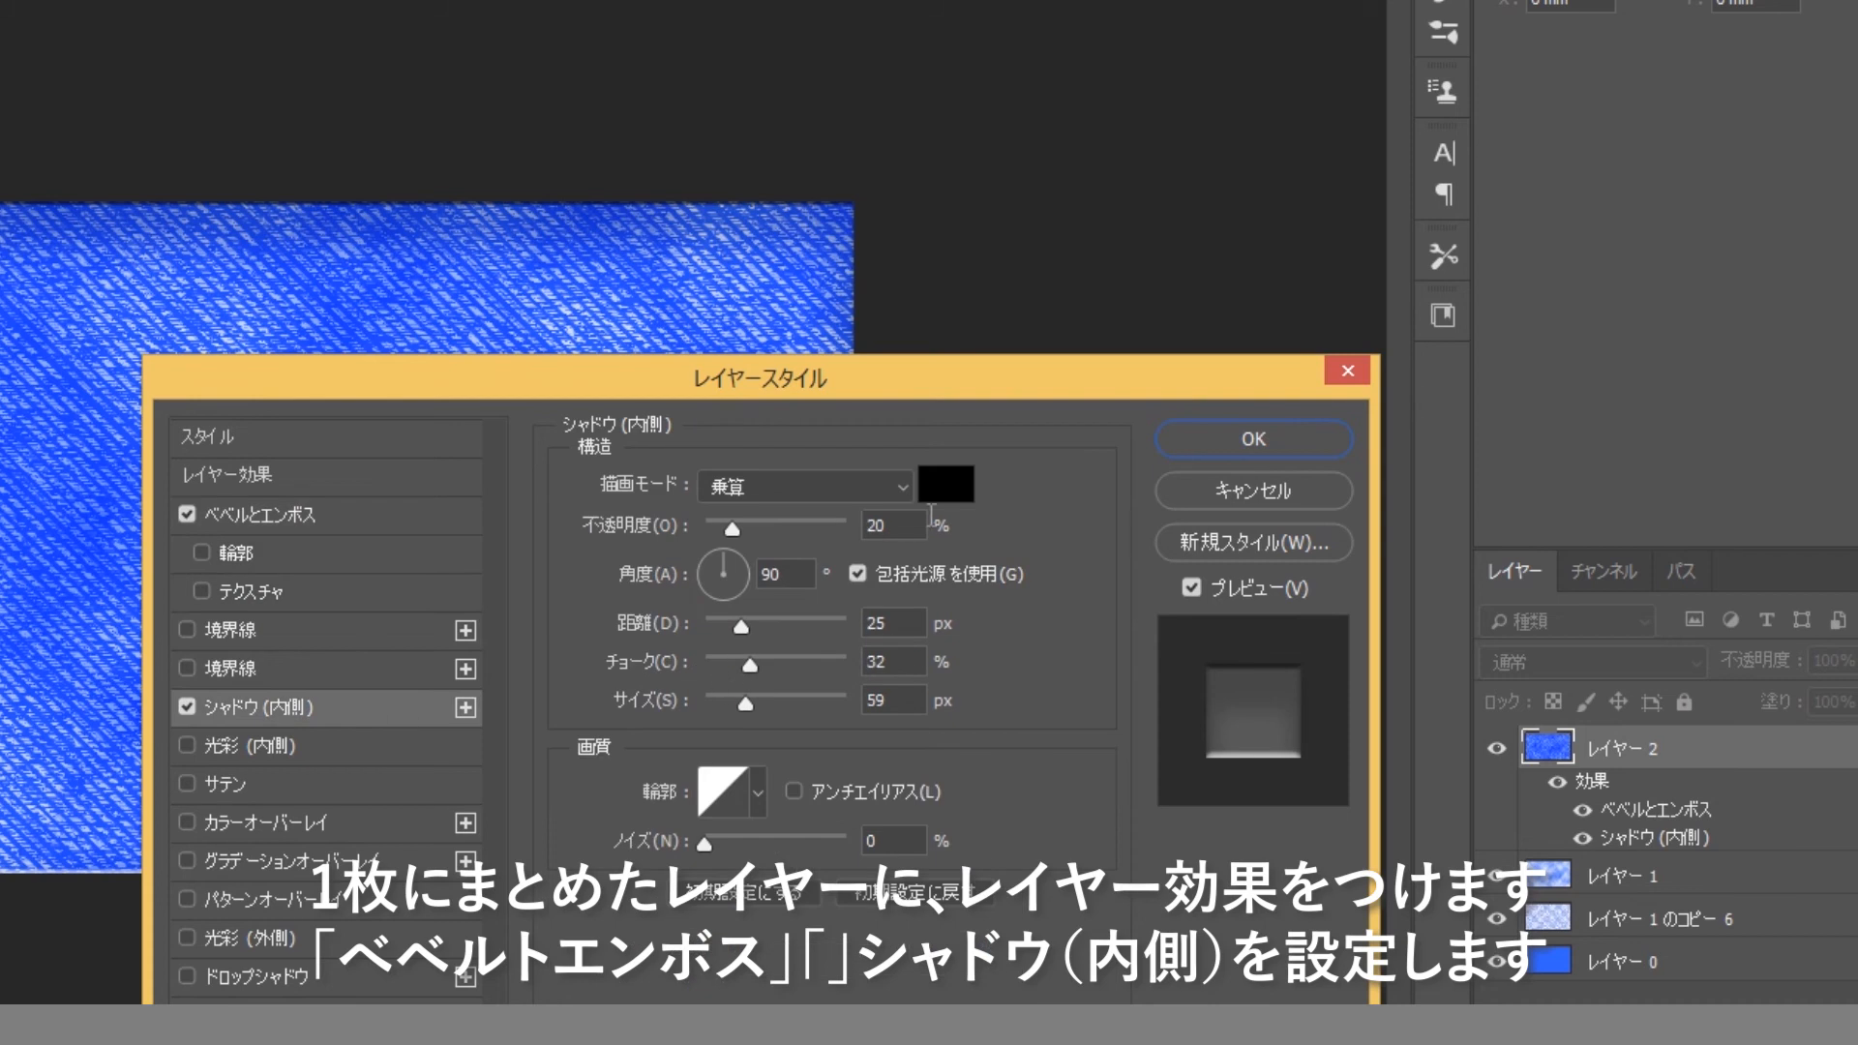
pyautogui.moveTo(794, 395); pyautogui.dragTo(768, 624)
pyautogui.moveTo(705, 758); pyautogui.dragTo(723, 758)
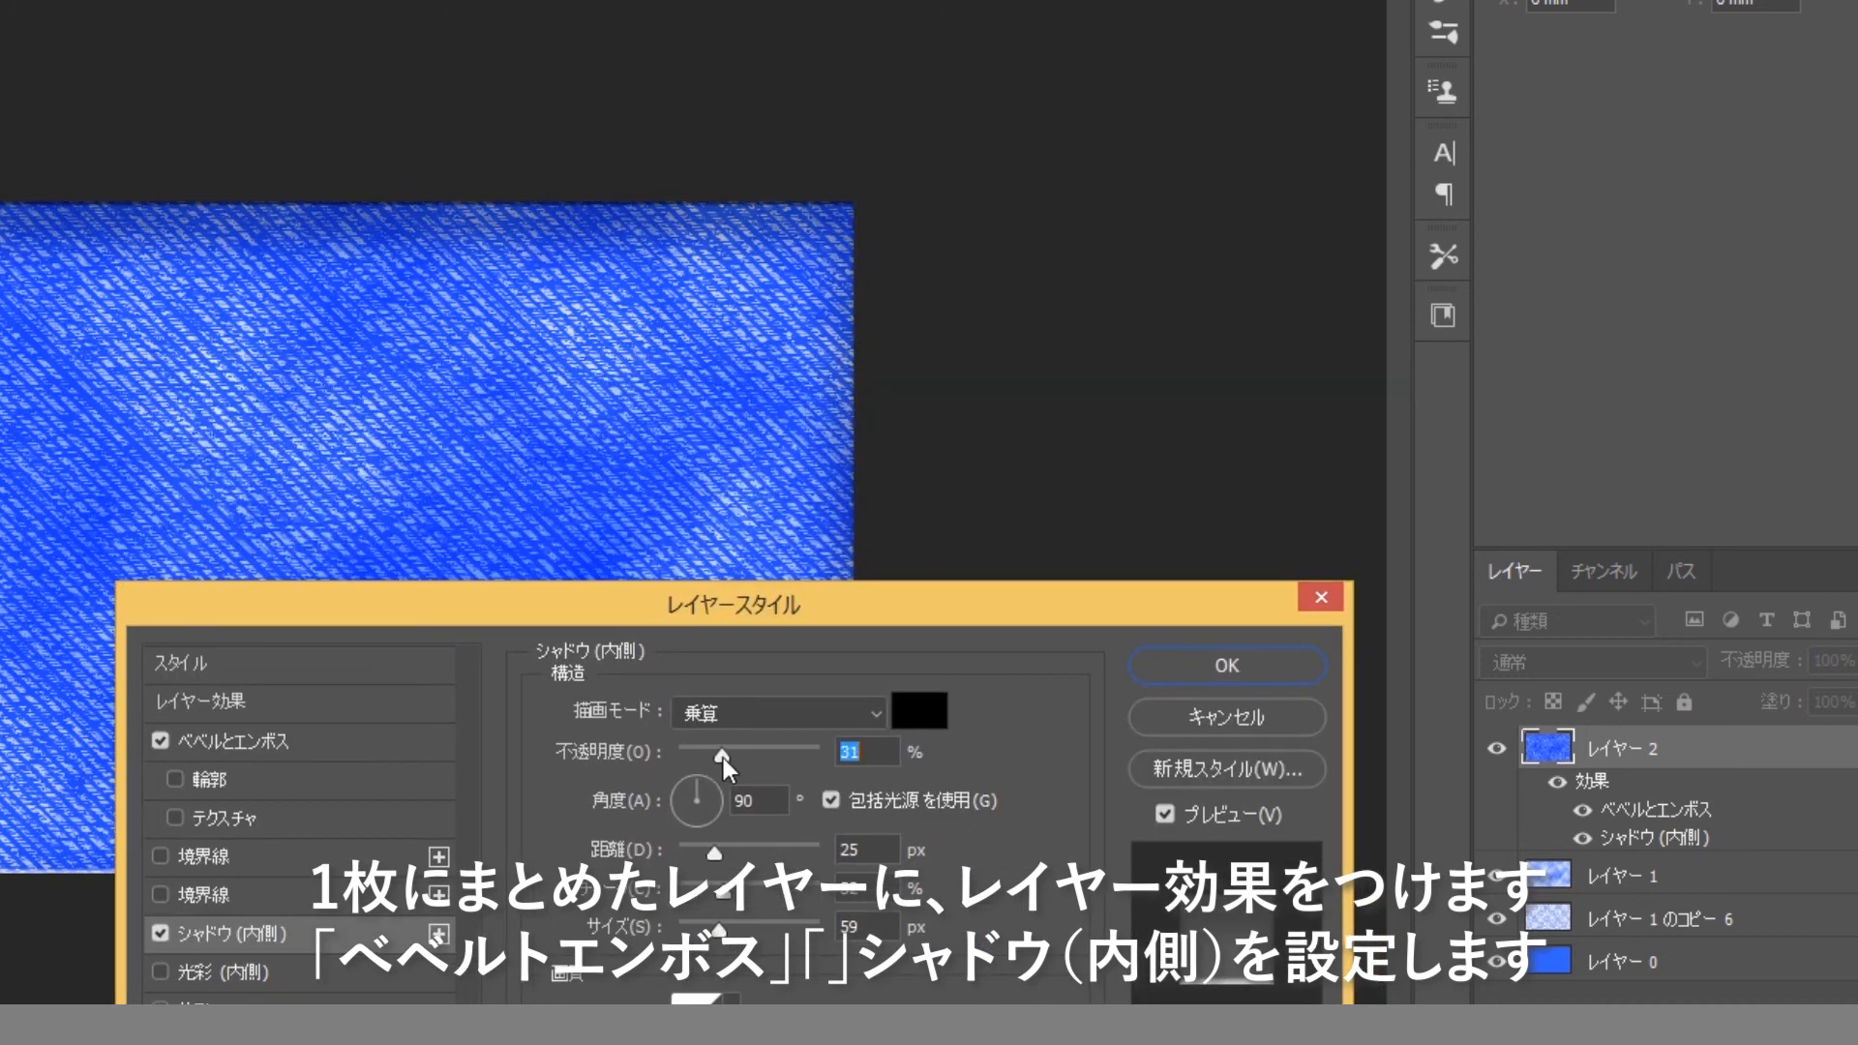
pyautogui.click(1183, 685)
# Step: Draw a large heart custom shape in the middle of the denim canvas
pyautogui.click(20, 403)
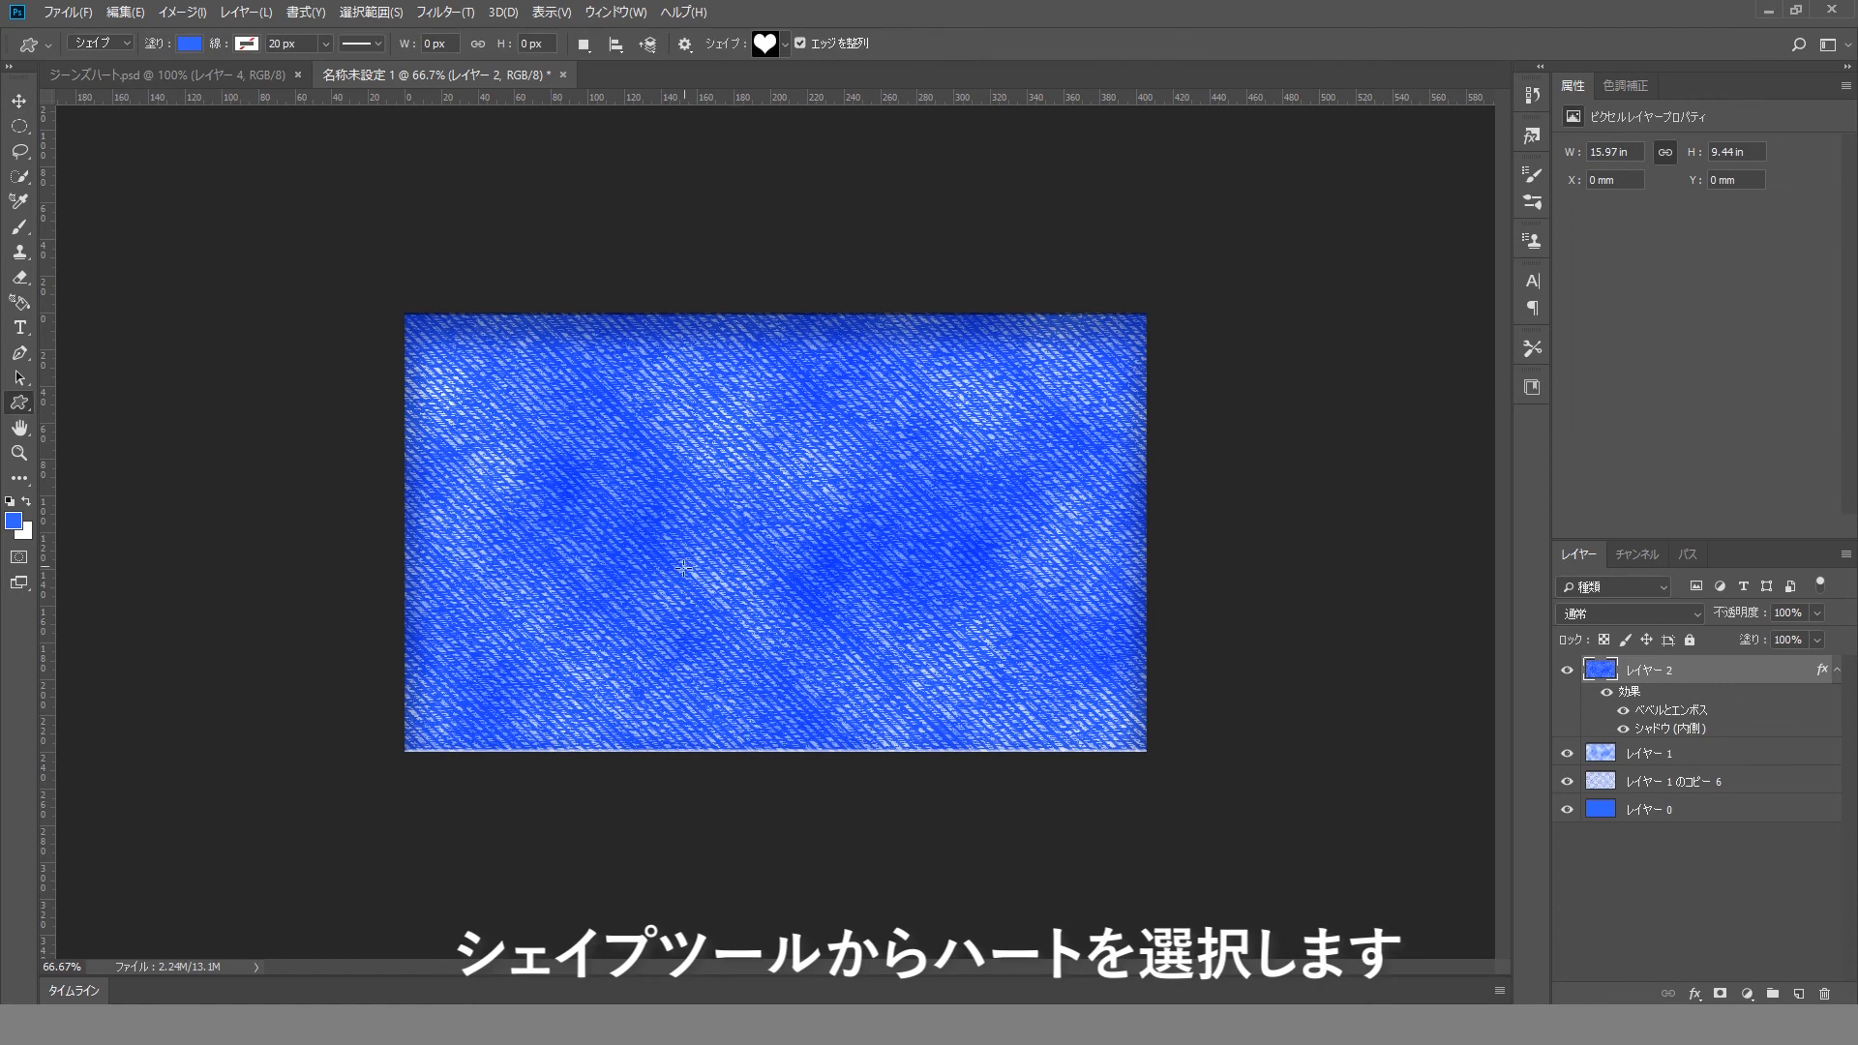
pyautogui.click(784, 45)
pyautogui.click(825, 118)
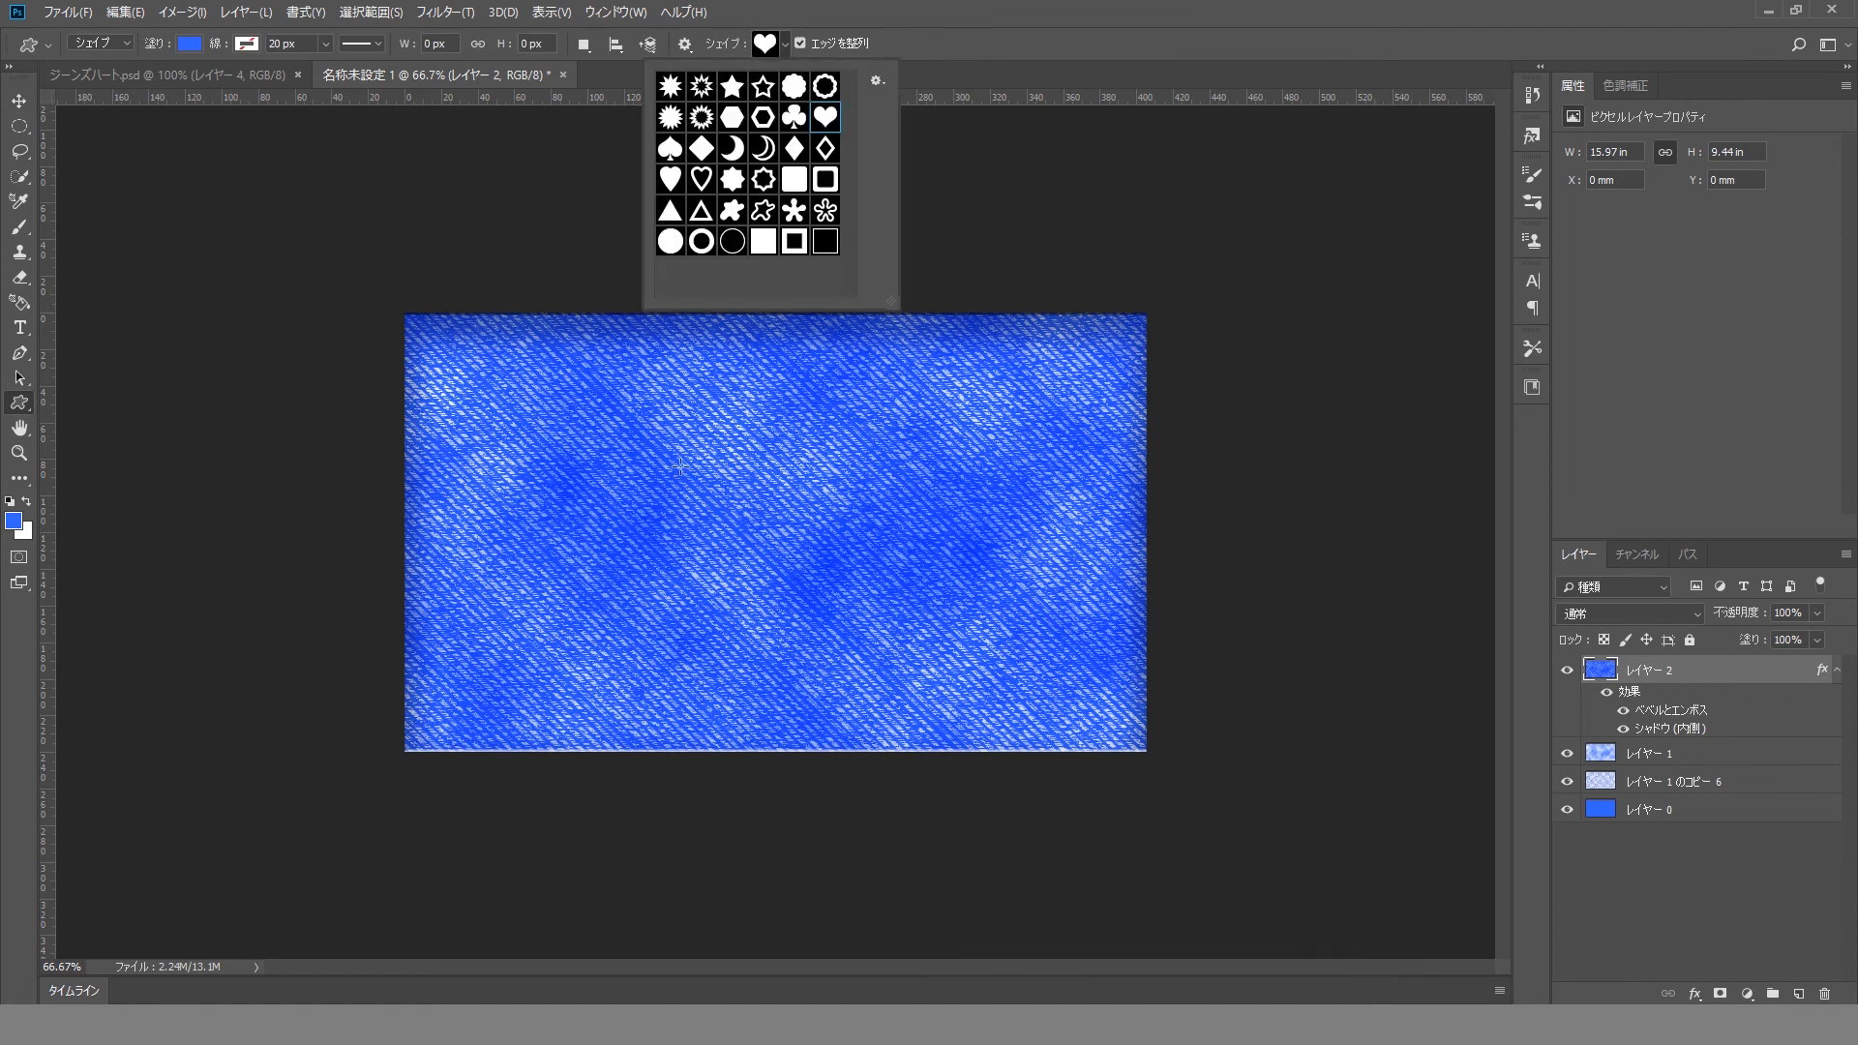
pyautogui.click(910, 23)
pyautogui.moveTo(626, 457); pyautogui.dragTo(971, 753)
pyautogui.click(18, 100)
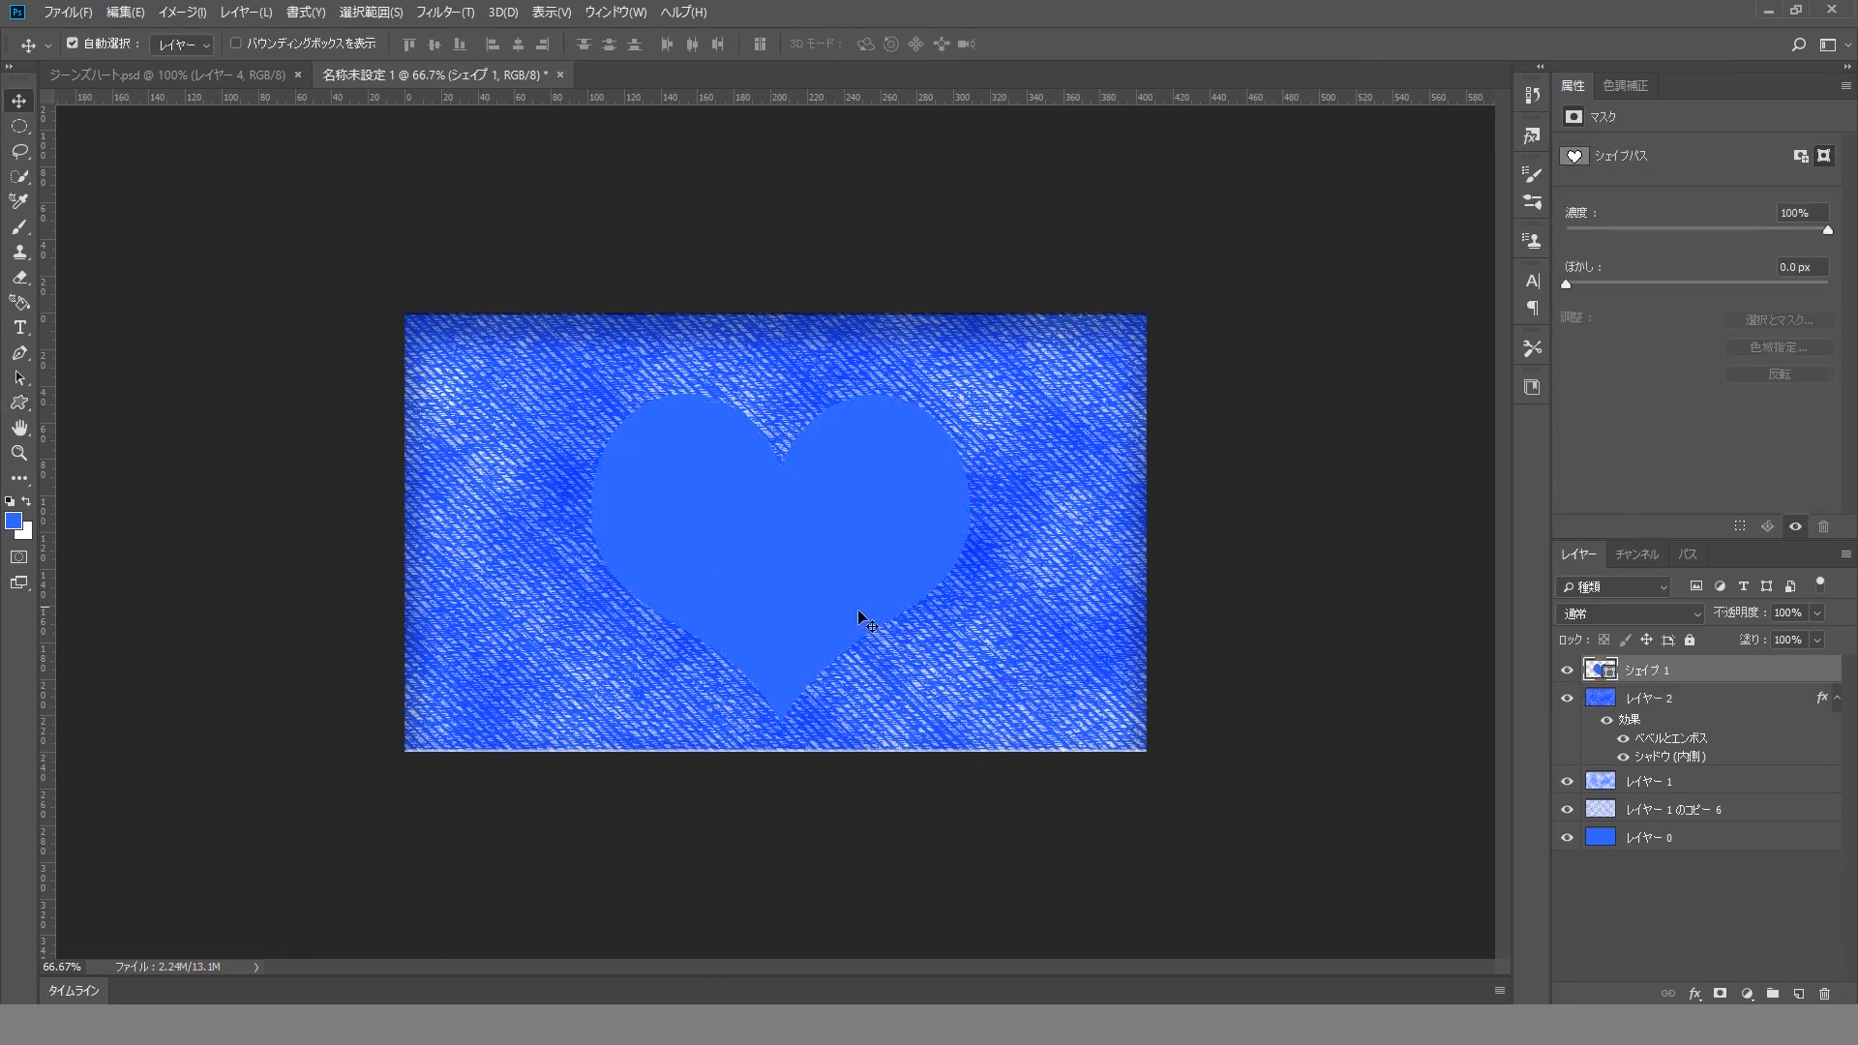
# Step: Change the heart shape's fill to black (000000) and move it slightly upwards
pyautogui.doubleClick(1602, 671)
pyautogui.click(803, 924)
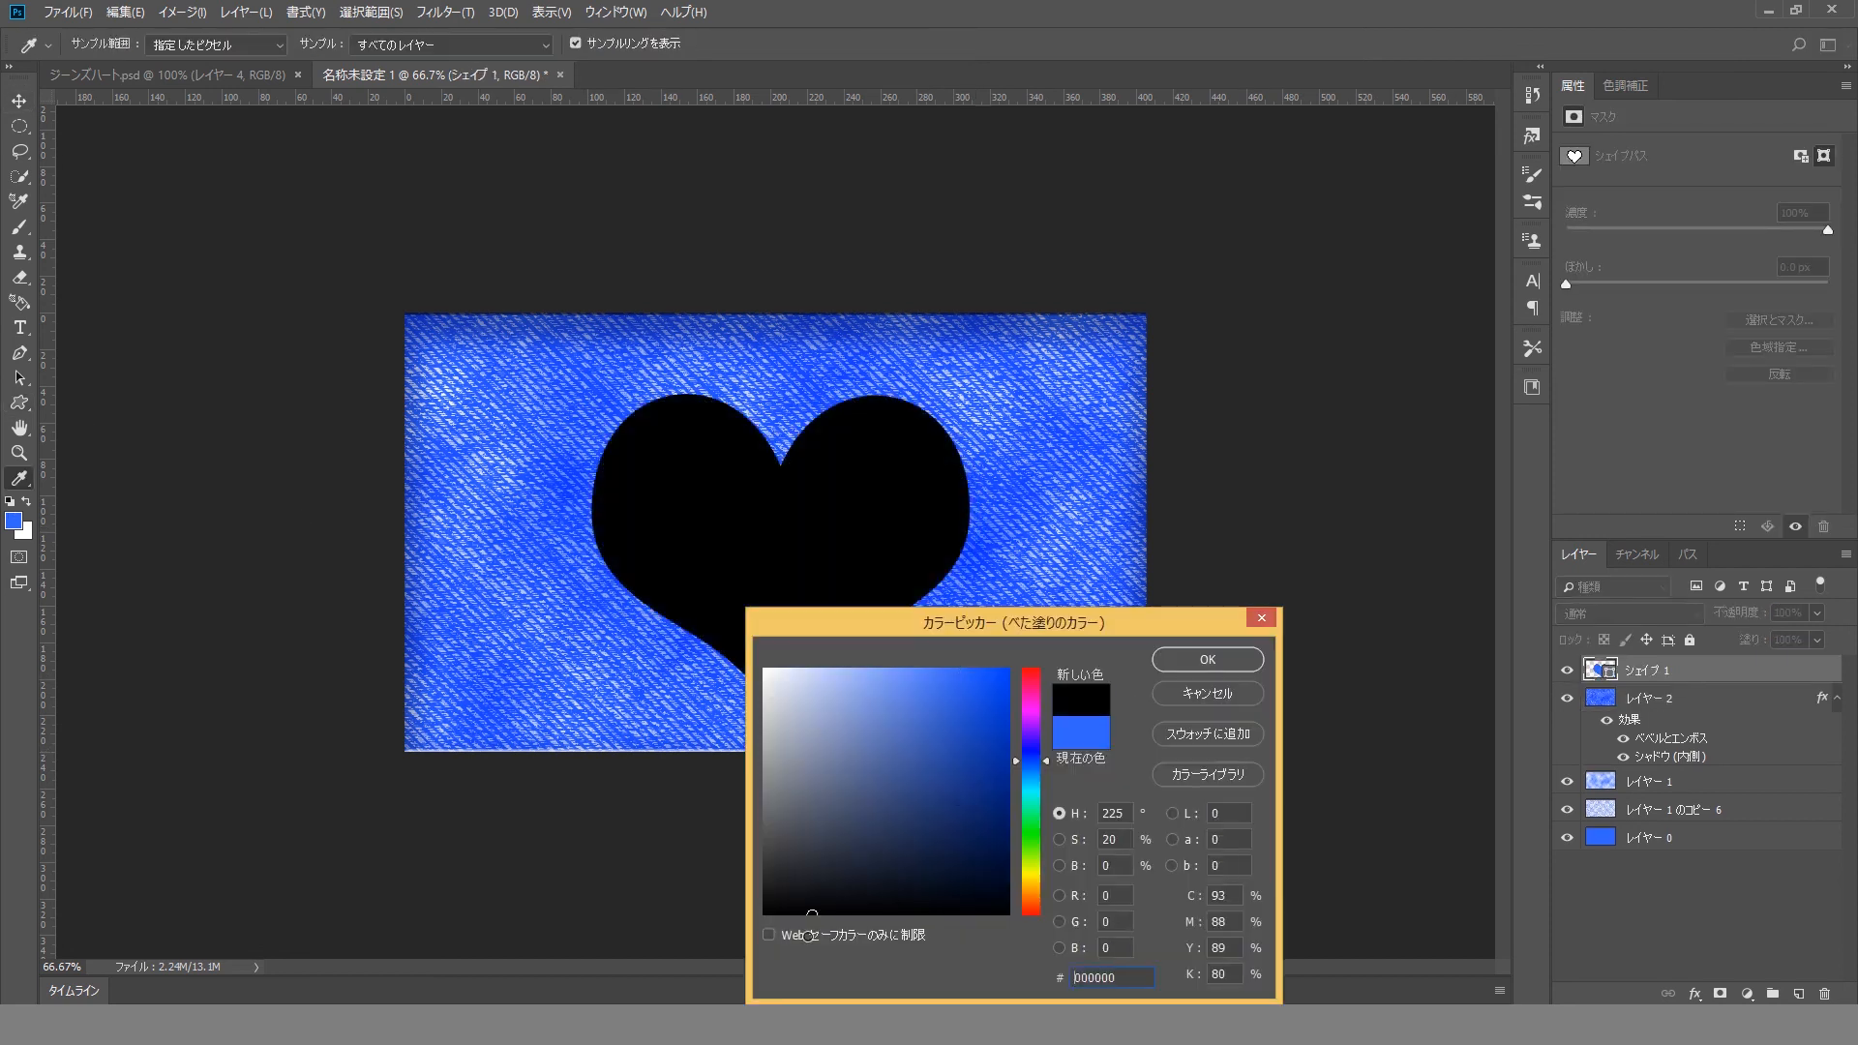
pyautogui.click(1205, 658)
pyautogui.moveTo(760, 548); pyautogui.dragTo(759, 532)
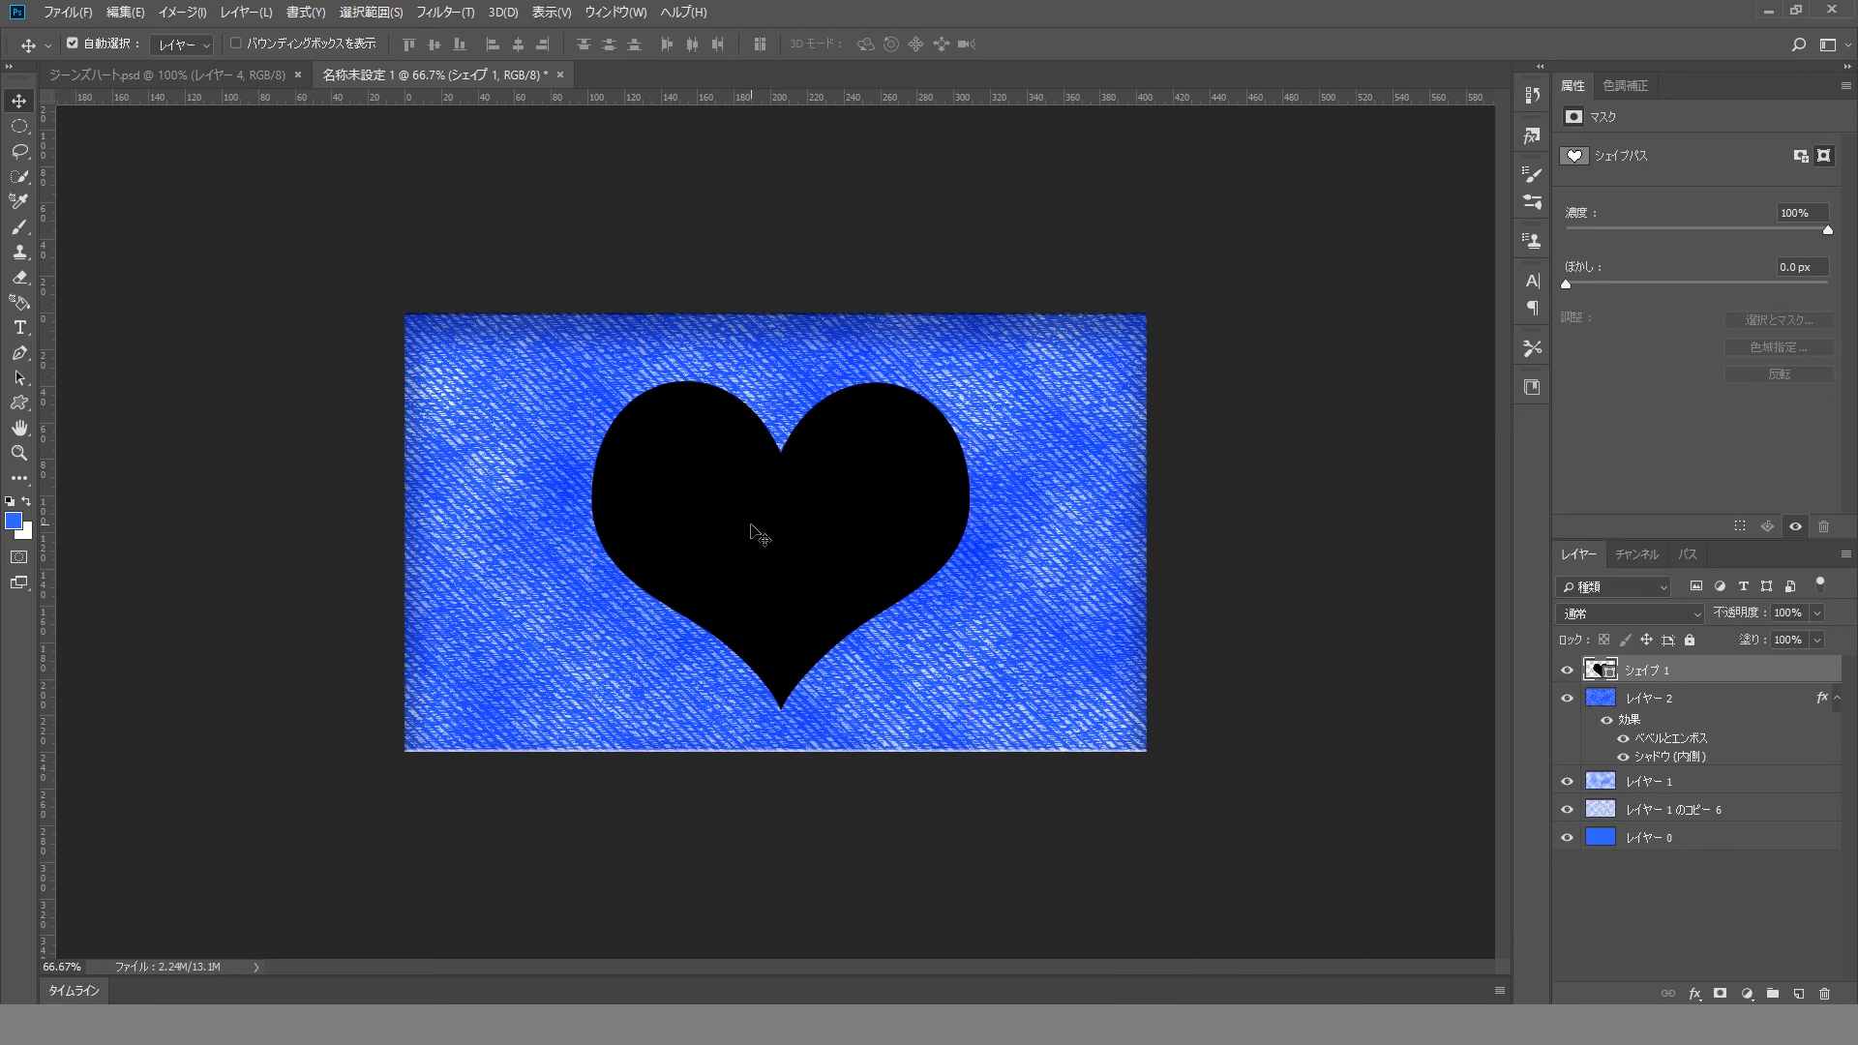
# Step: Load the heart's outline as a selection to mask レイヤー 2, and remove the heart shape layer
pyautogui.keyDown('ctrl'); pyautogui.click(1600, 669); pyautogui.keyUp('ctrl')
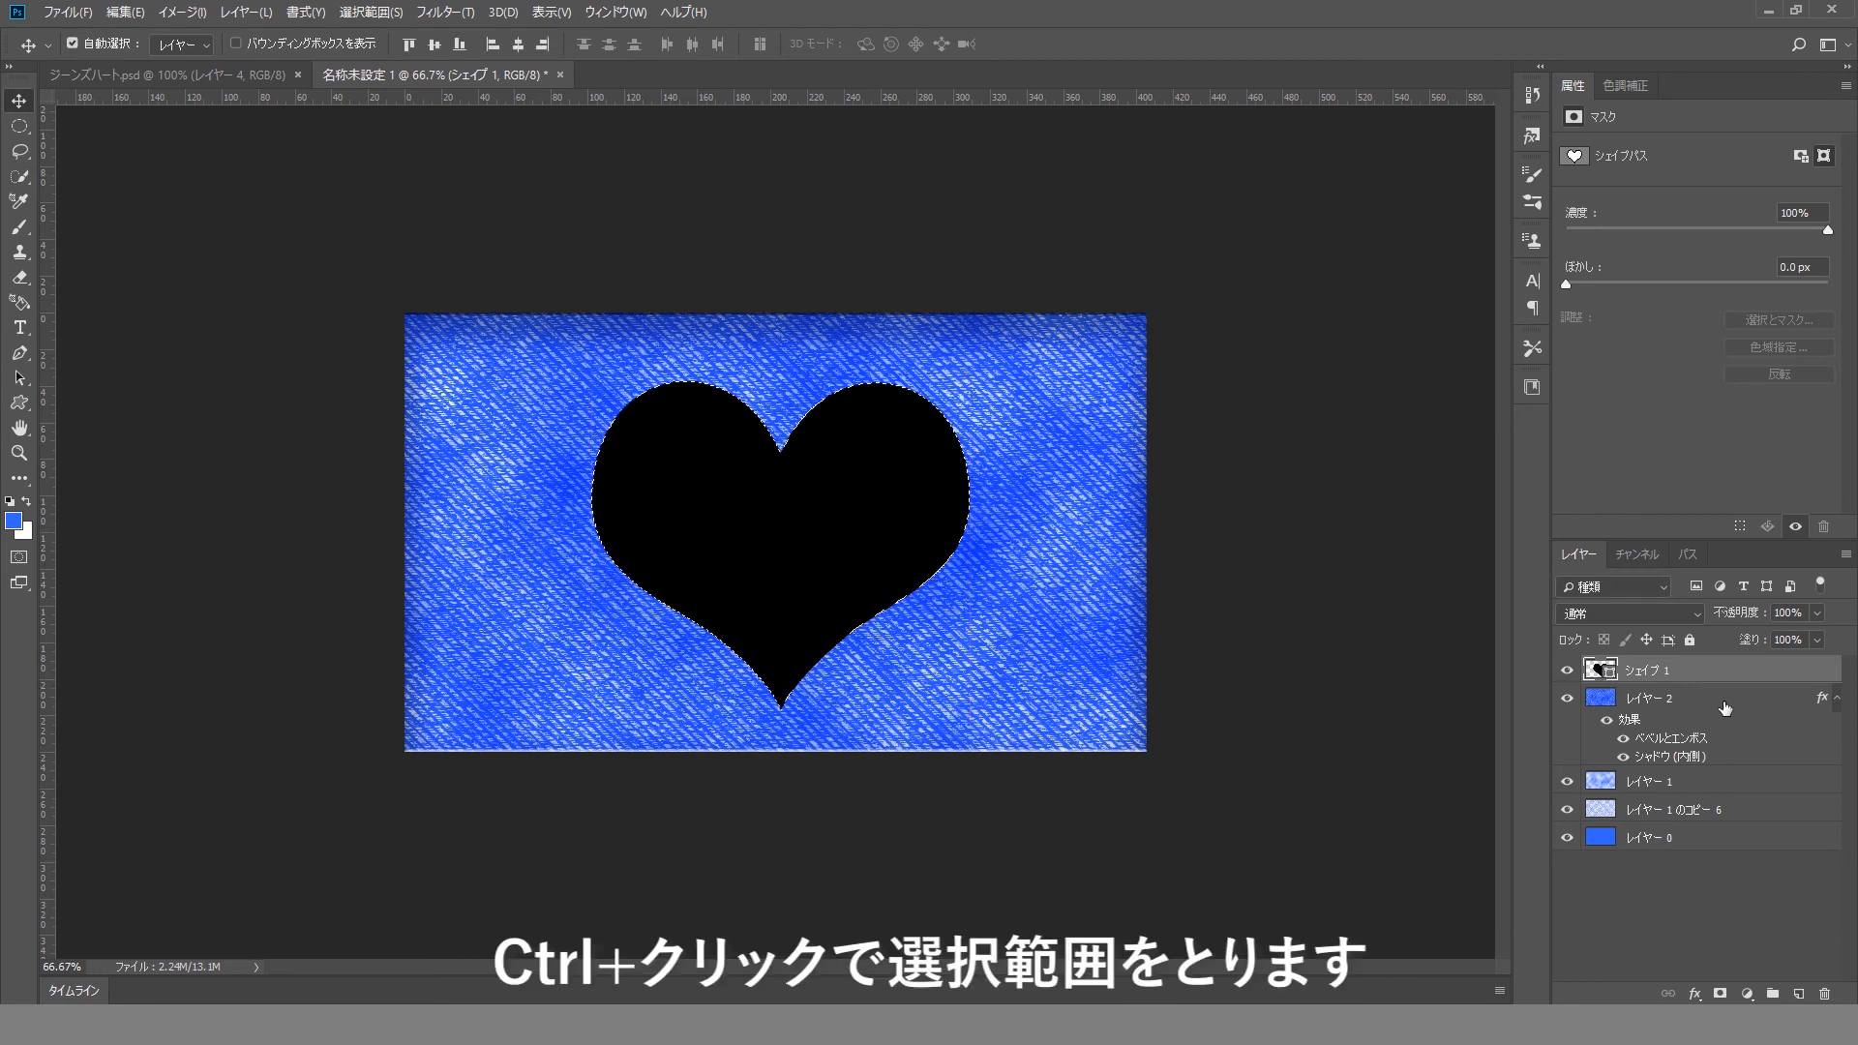
pyautogui.click(1646, 697)
pyautogui.click(1719, 994)
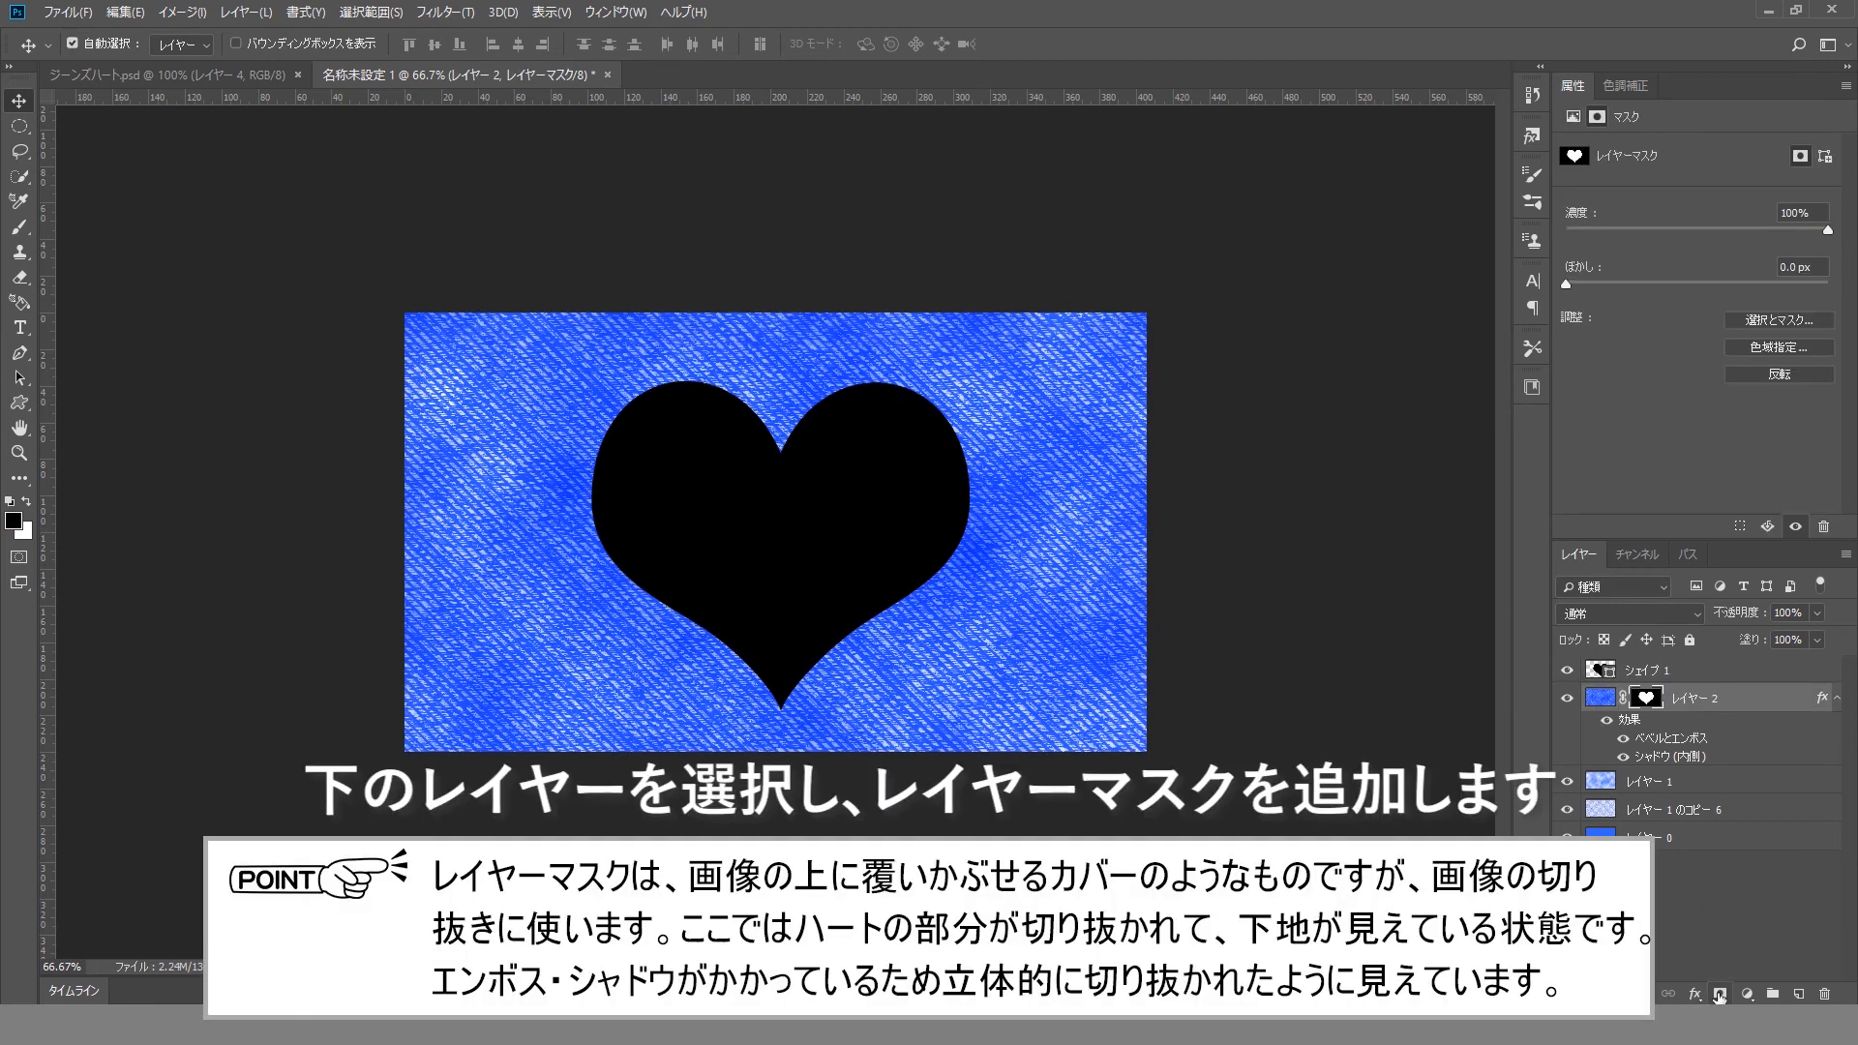
pyautogui.click(1566, 670)
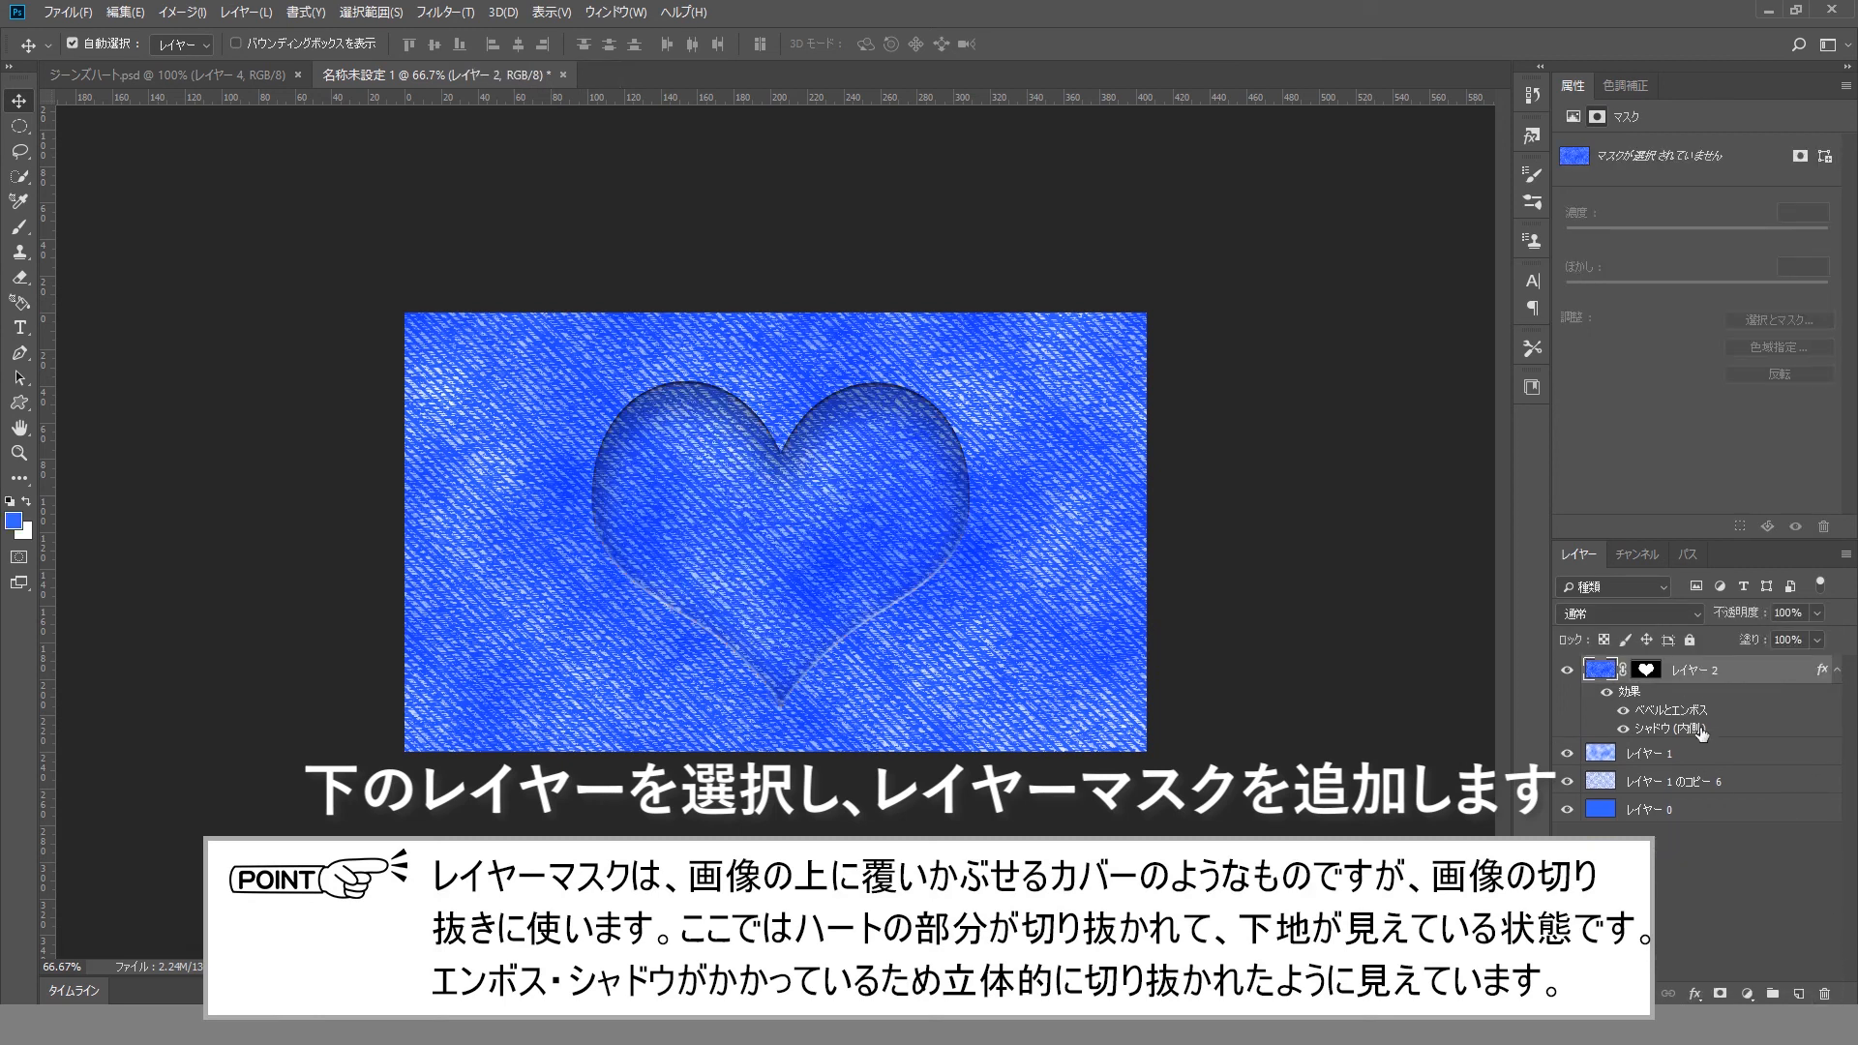
# Step: Adjust レイヤー 2's Inner Shadow to 57% opacity, 16 px distance and 9% choke, check its bevel settings, and apply the layer style
pyautogui.moveTo(947, 520); pyautogui.dragTo(1265, 351)
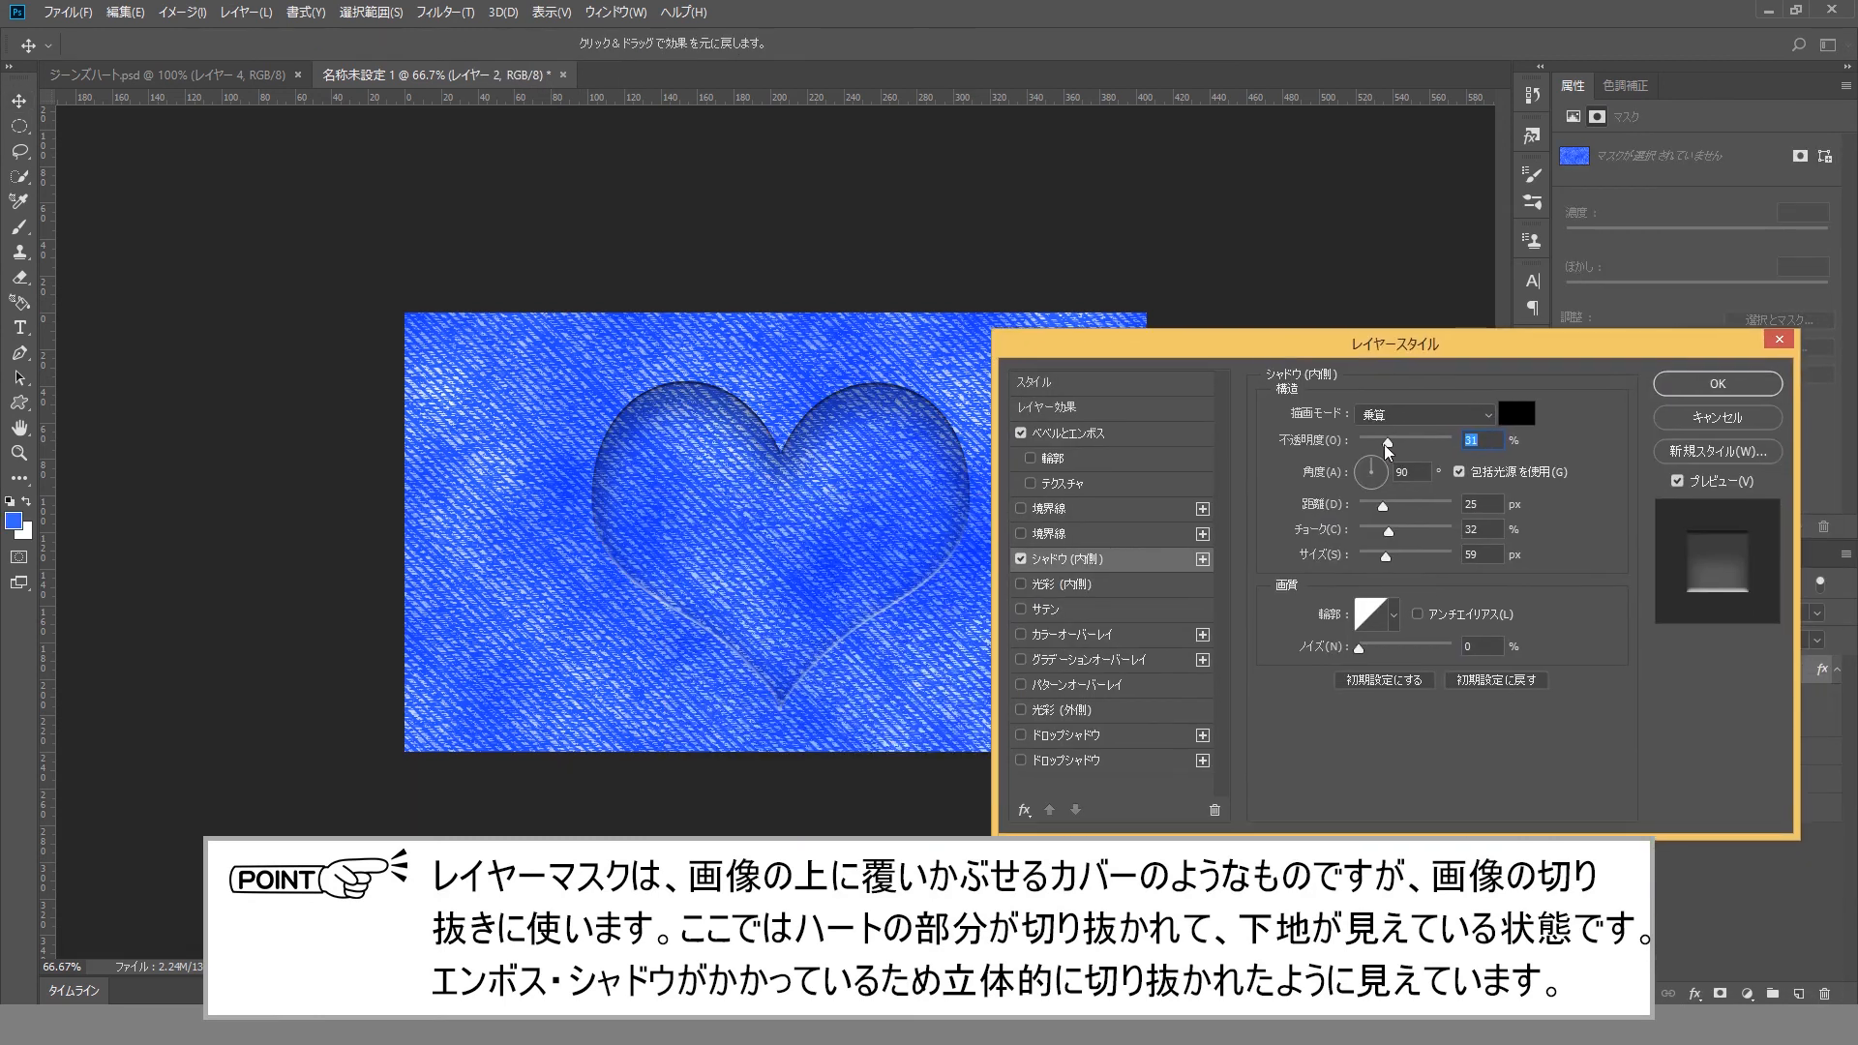
pyautogui.moveTo(1386, 445); pyautogui.dragTo(1370, 533)
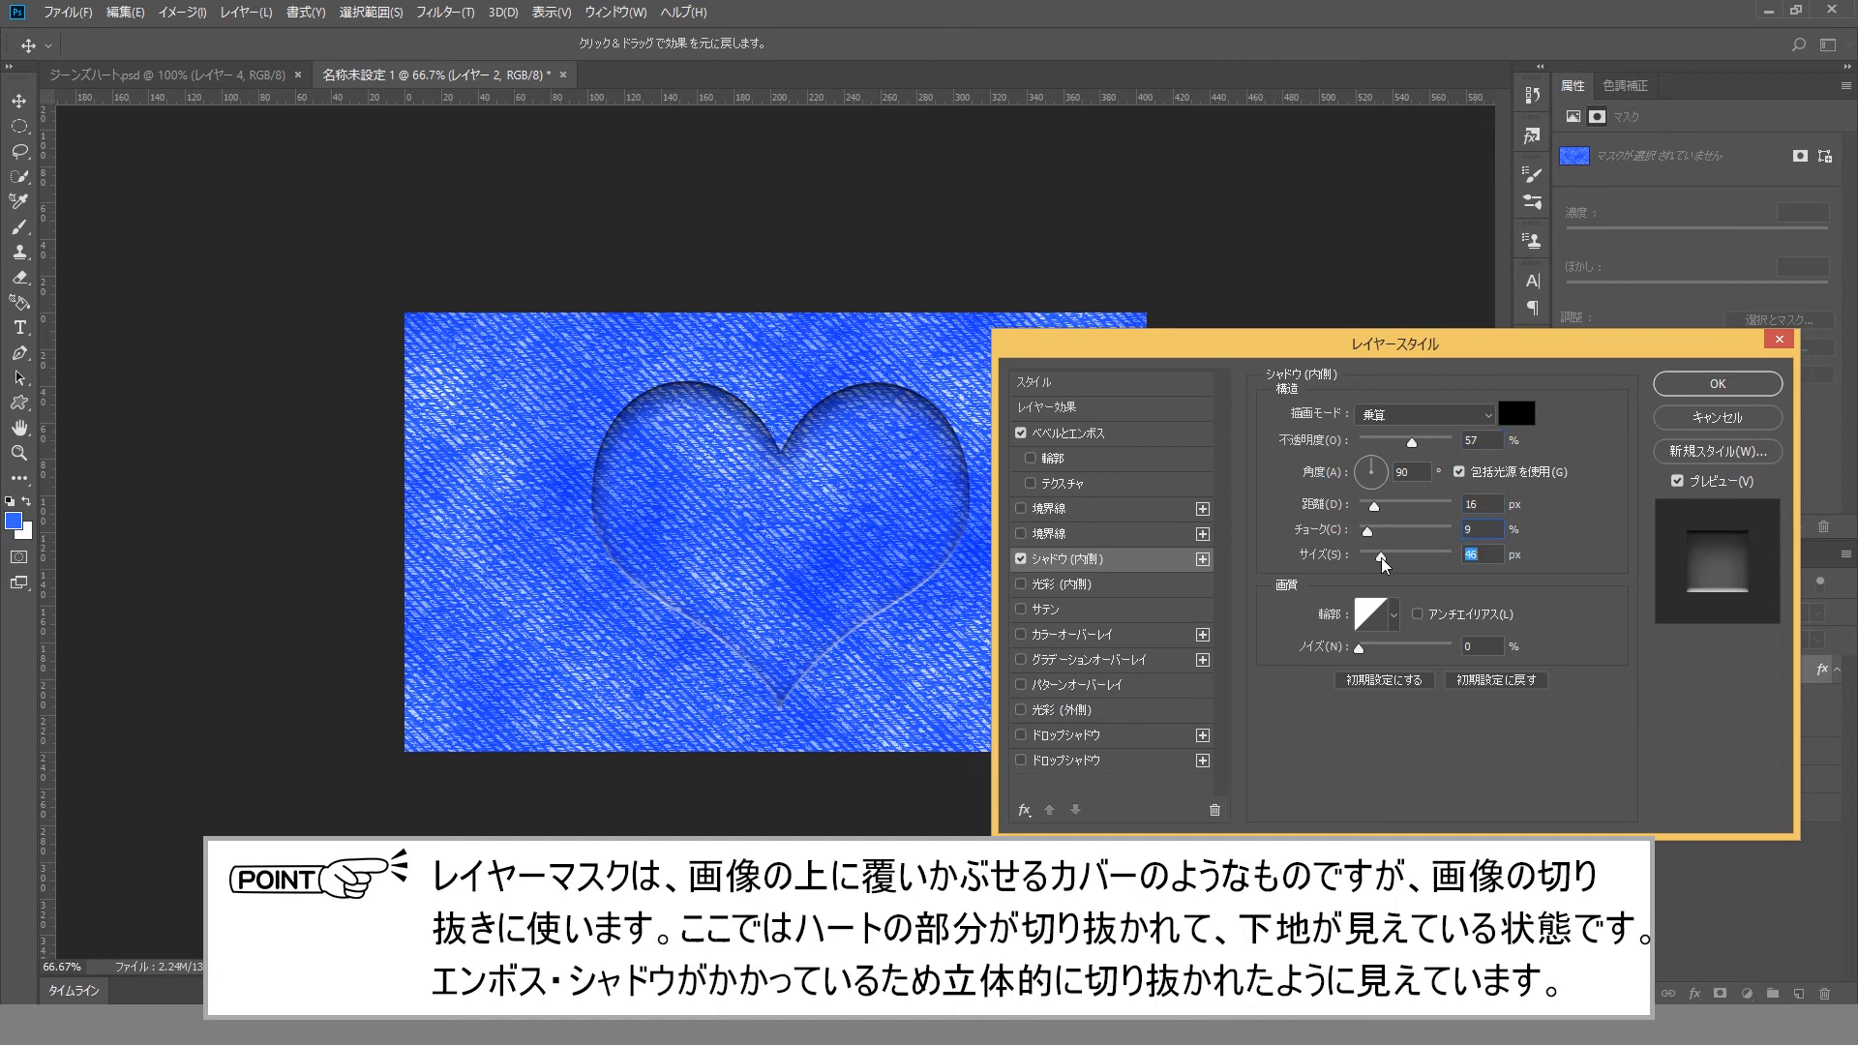
pyautogui.click(1113, 433)
pyautogui.moveTo(1399, 463); pyautogui.dragTo(1409, 466)
pyautogui.click(1717, 384)
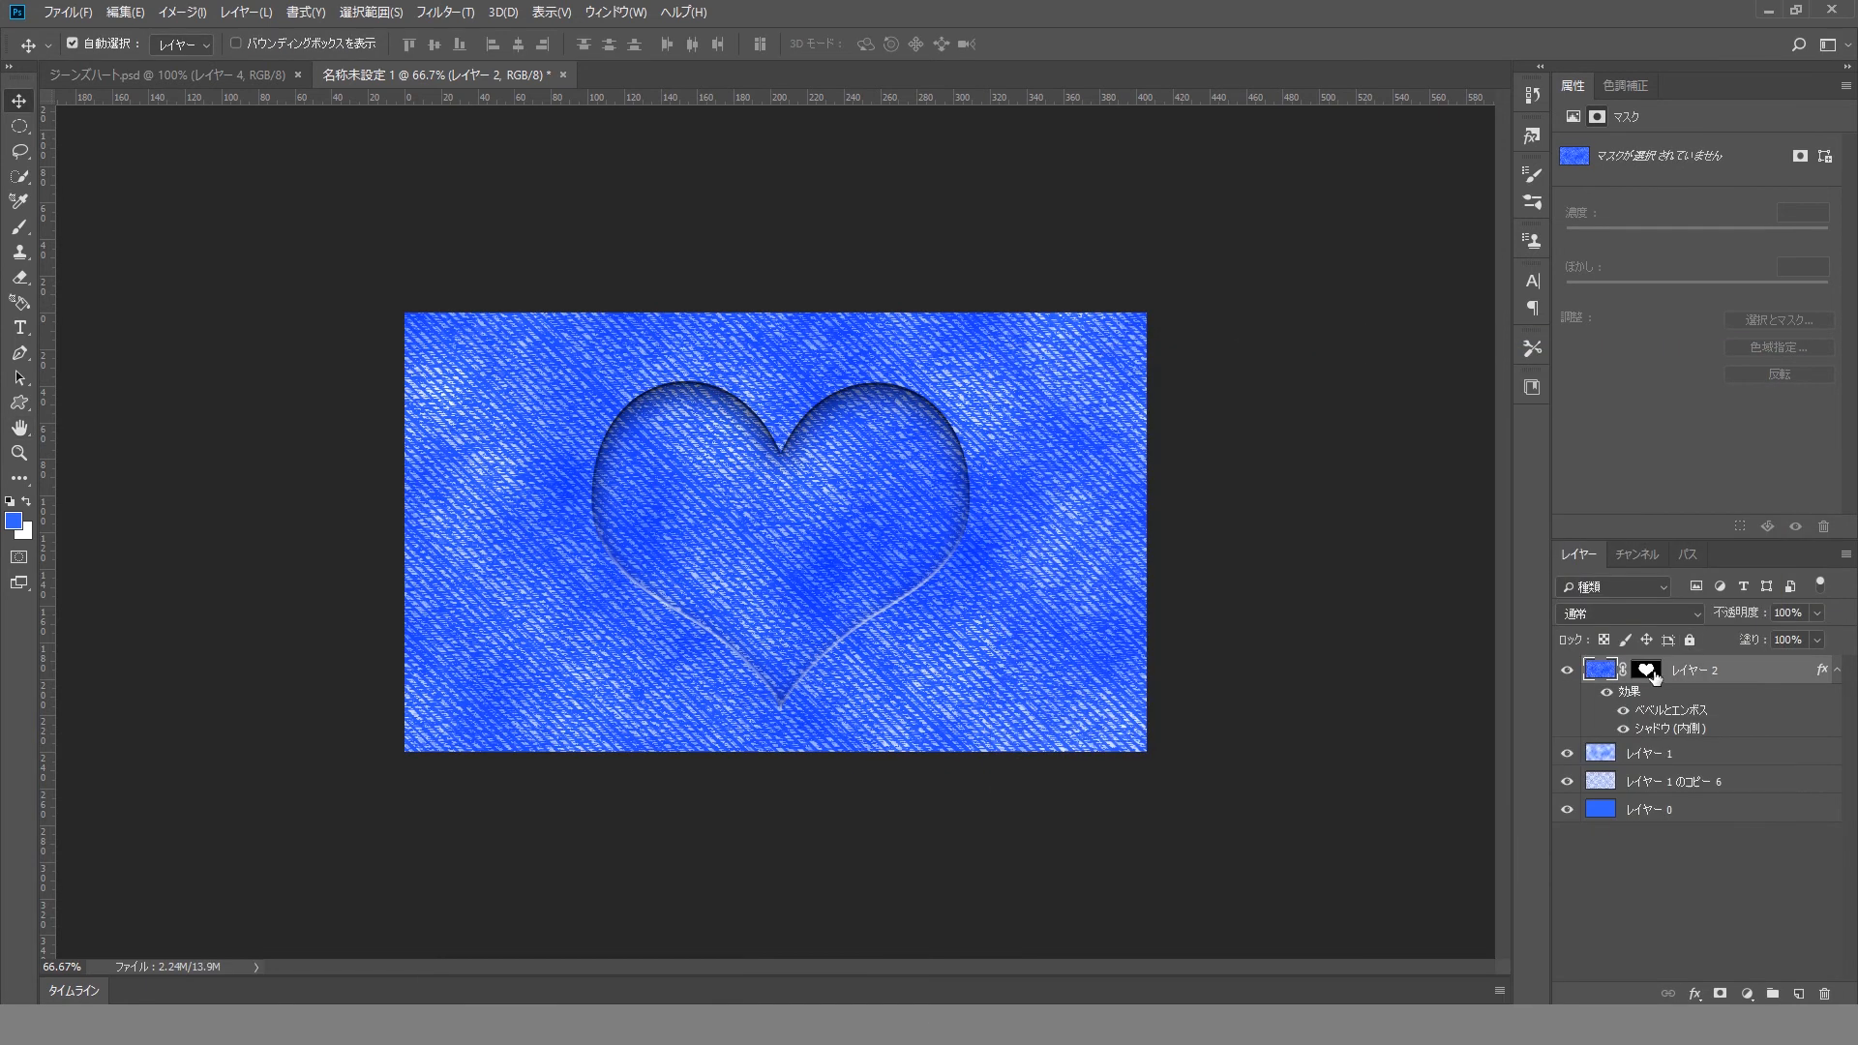
# Step: Roughen the heart edge on レイヤー 2's mask with the Spatter (はね) filter, using spray radius 23 and smoothness 10
pyautogui.click(1645, 668)
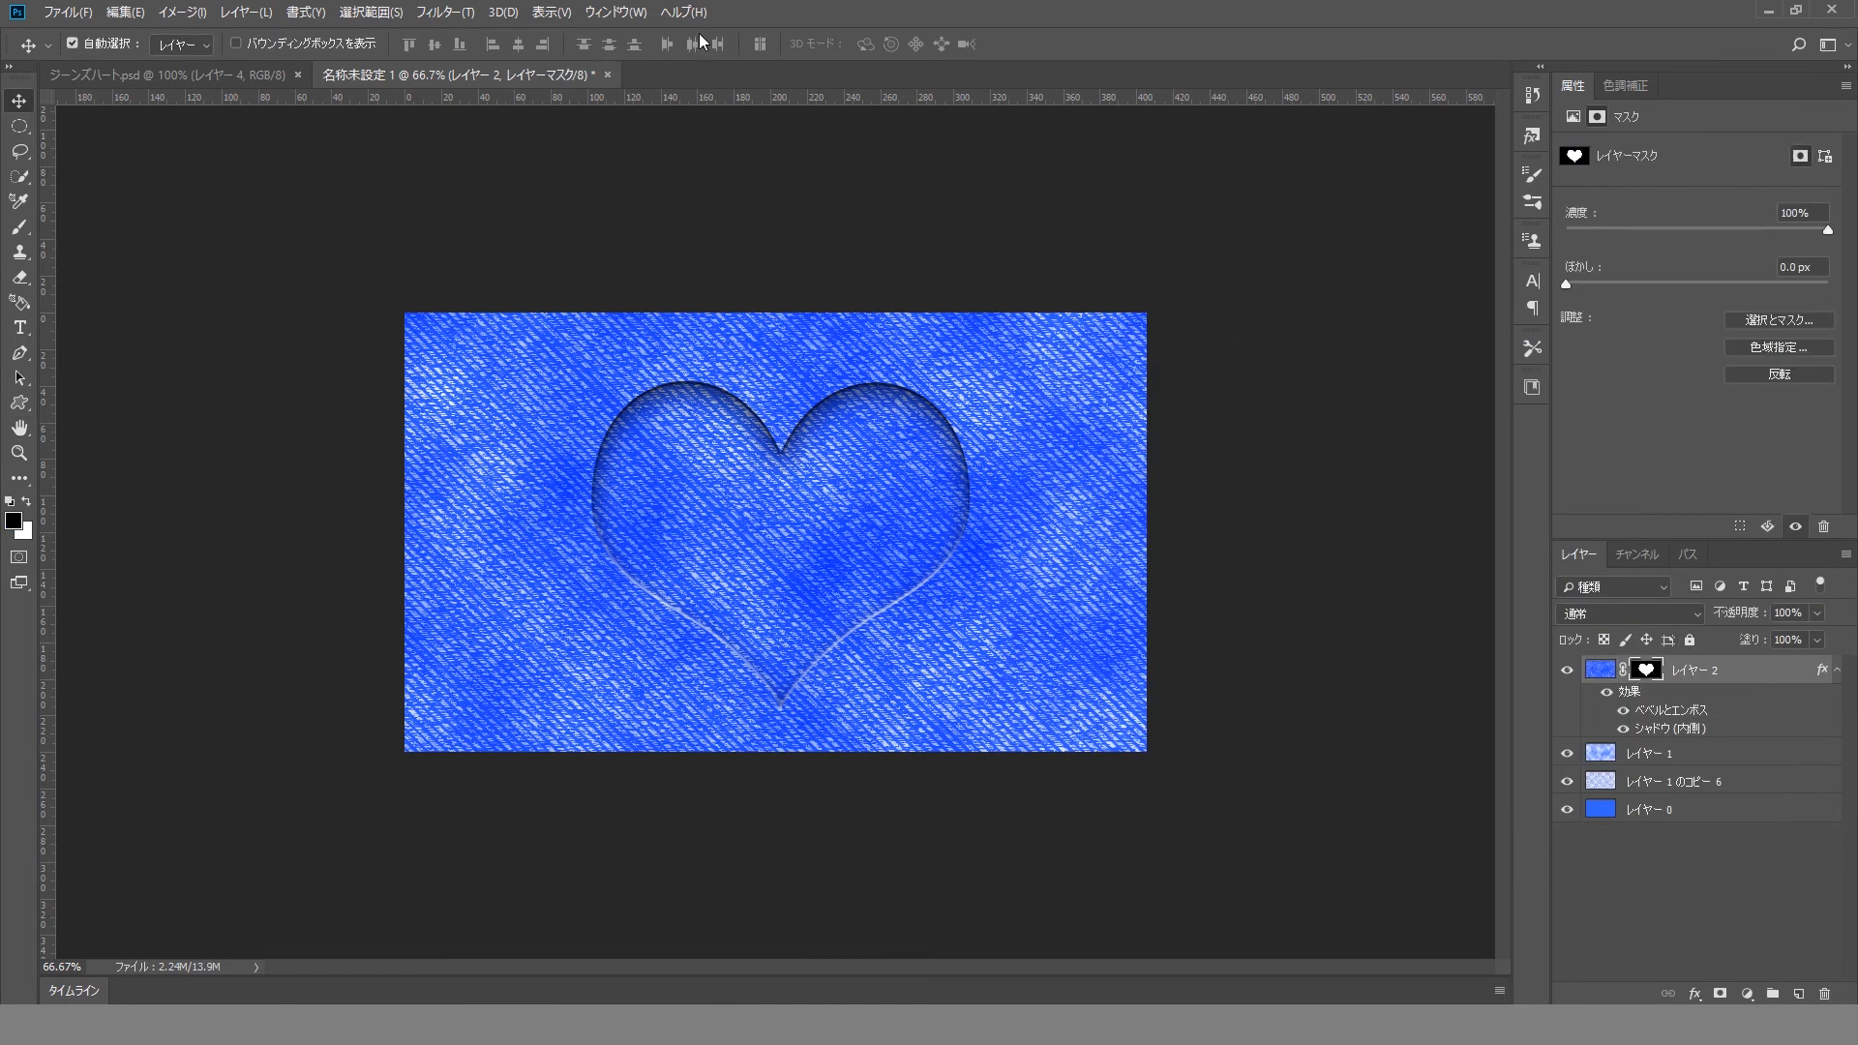
pyautogui.click(445, 11)
pyautogui.click(464, 78)
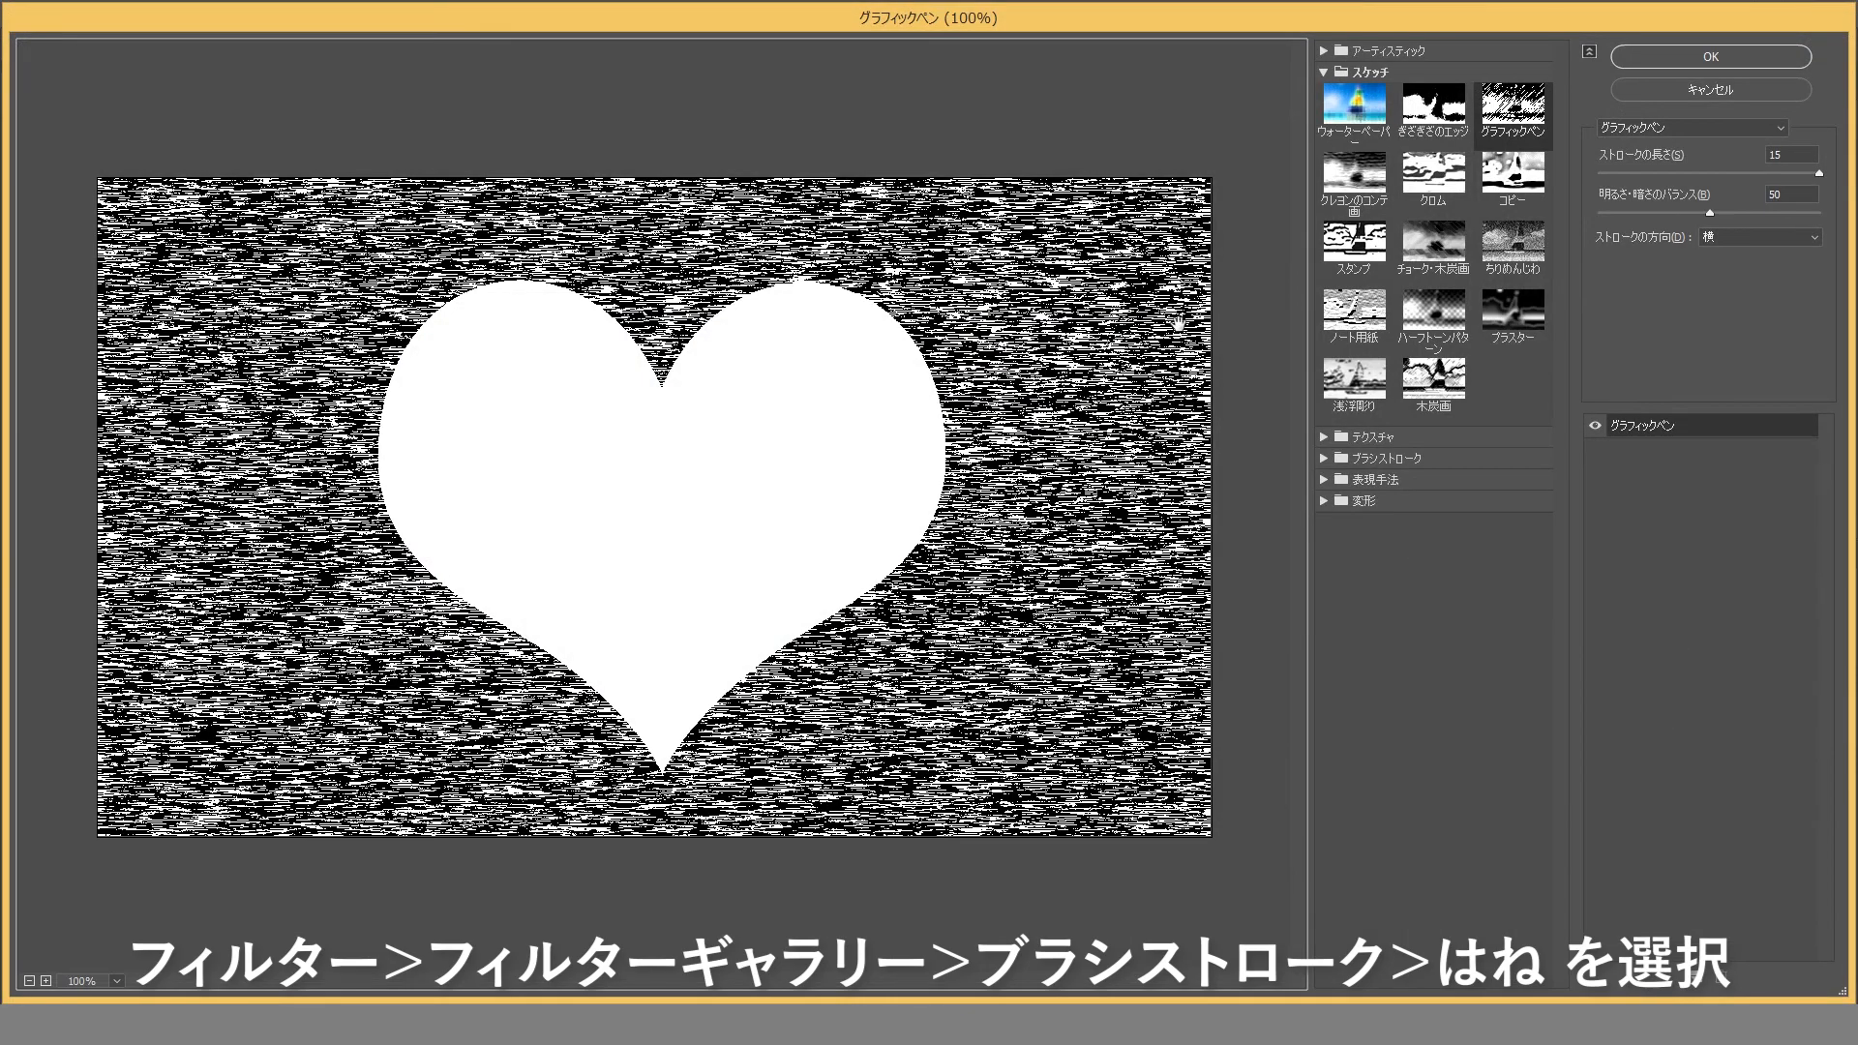
pyautogui.click(1323, 460)
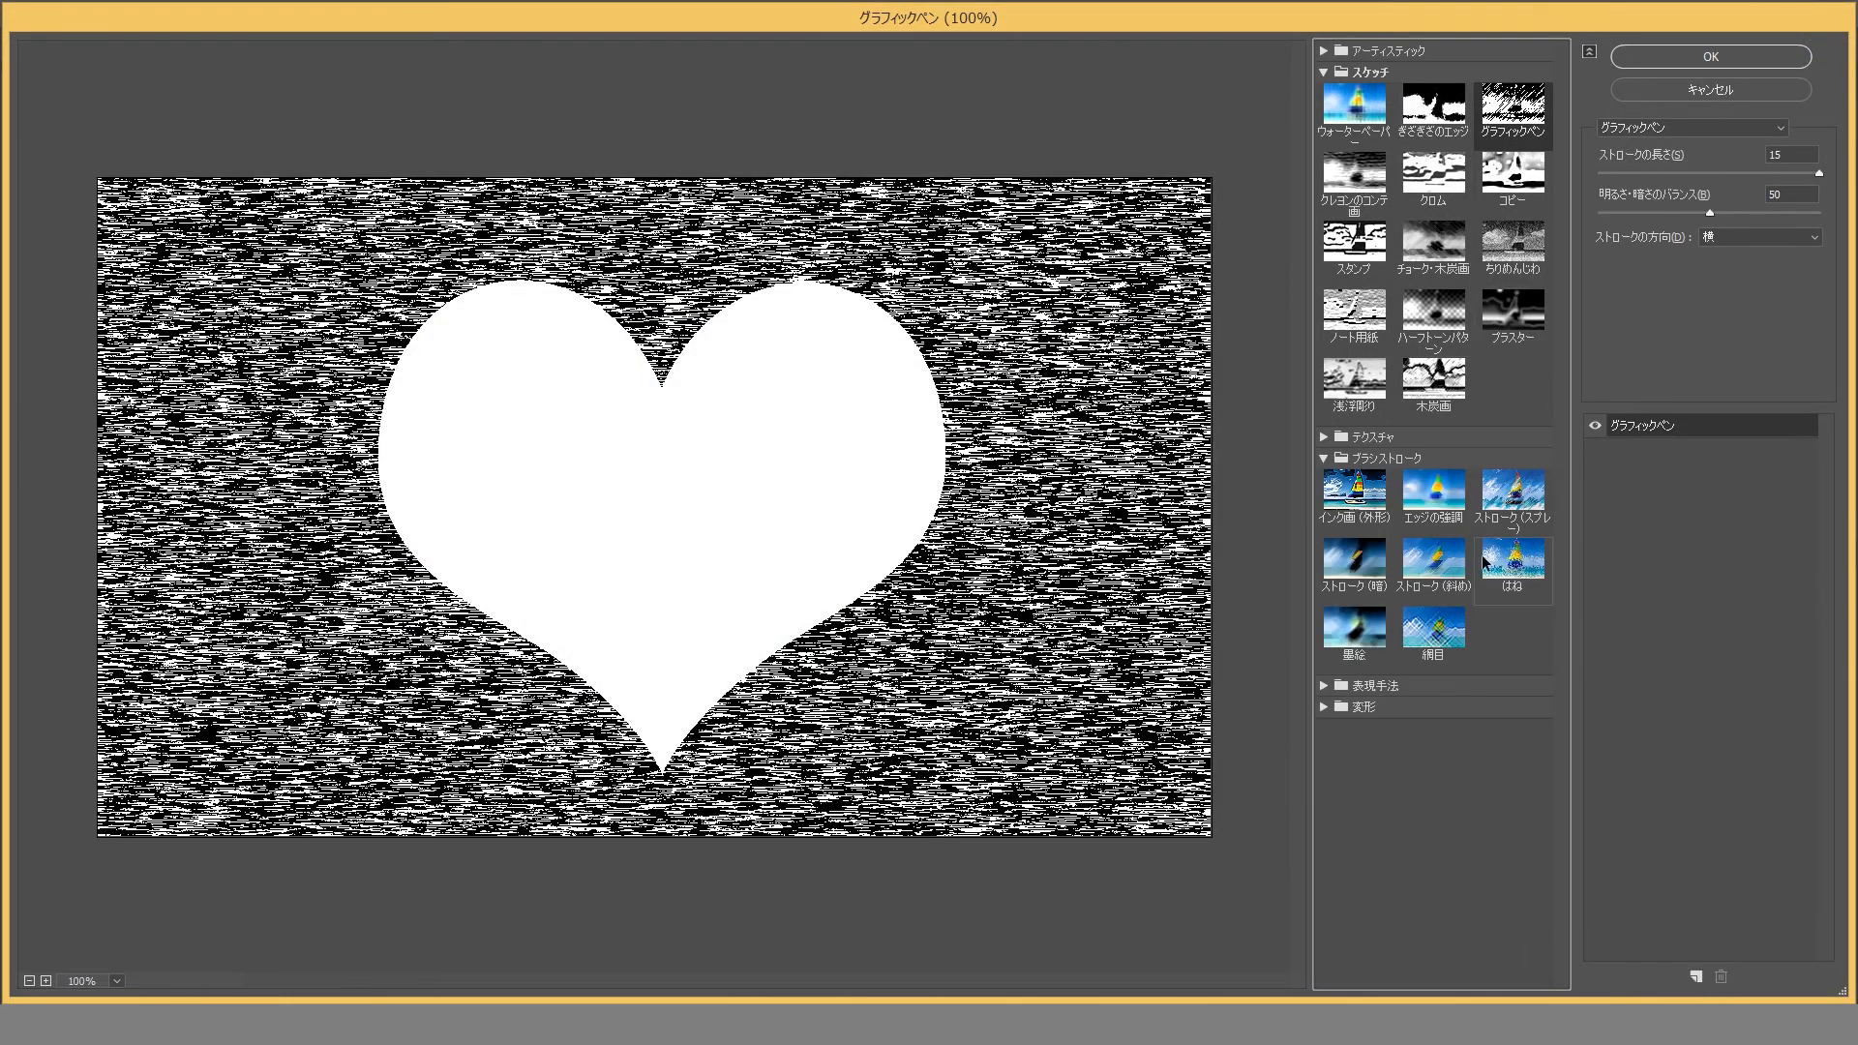
pyautogui.click(1513, 562)
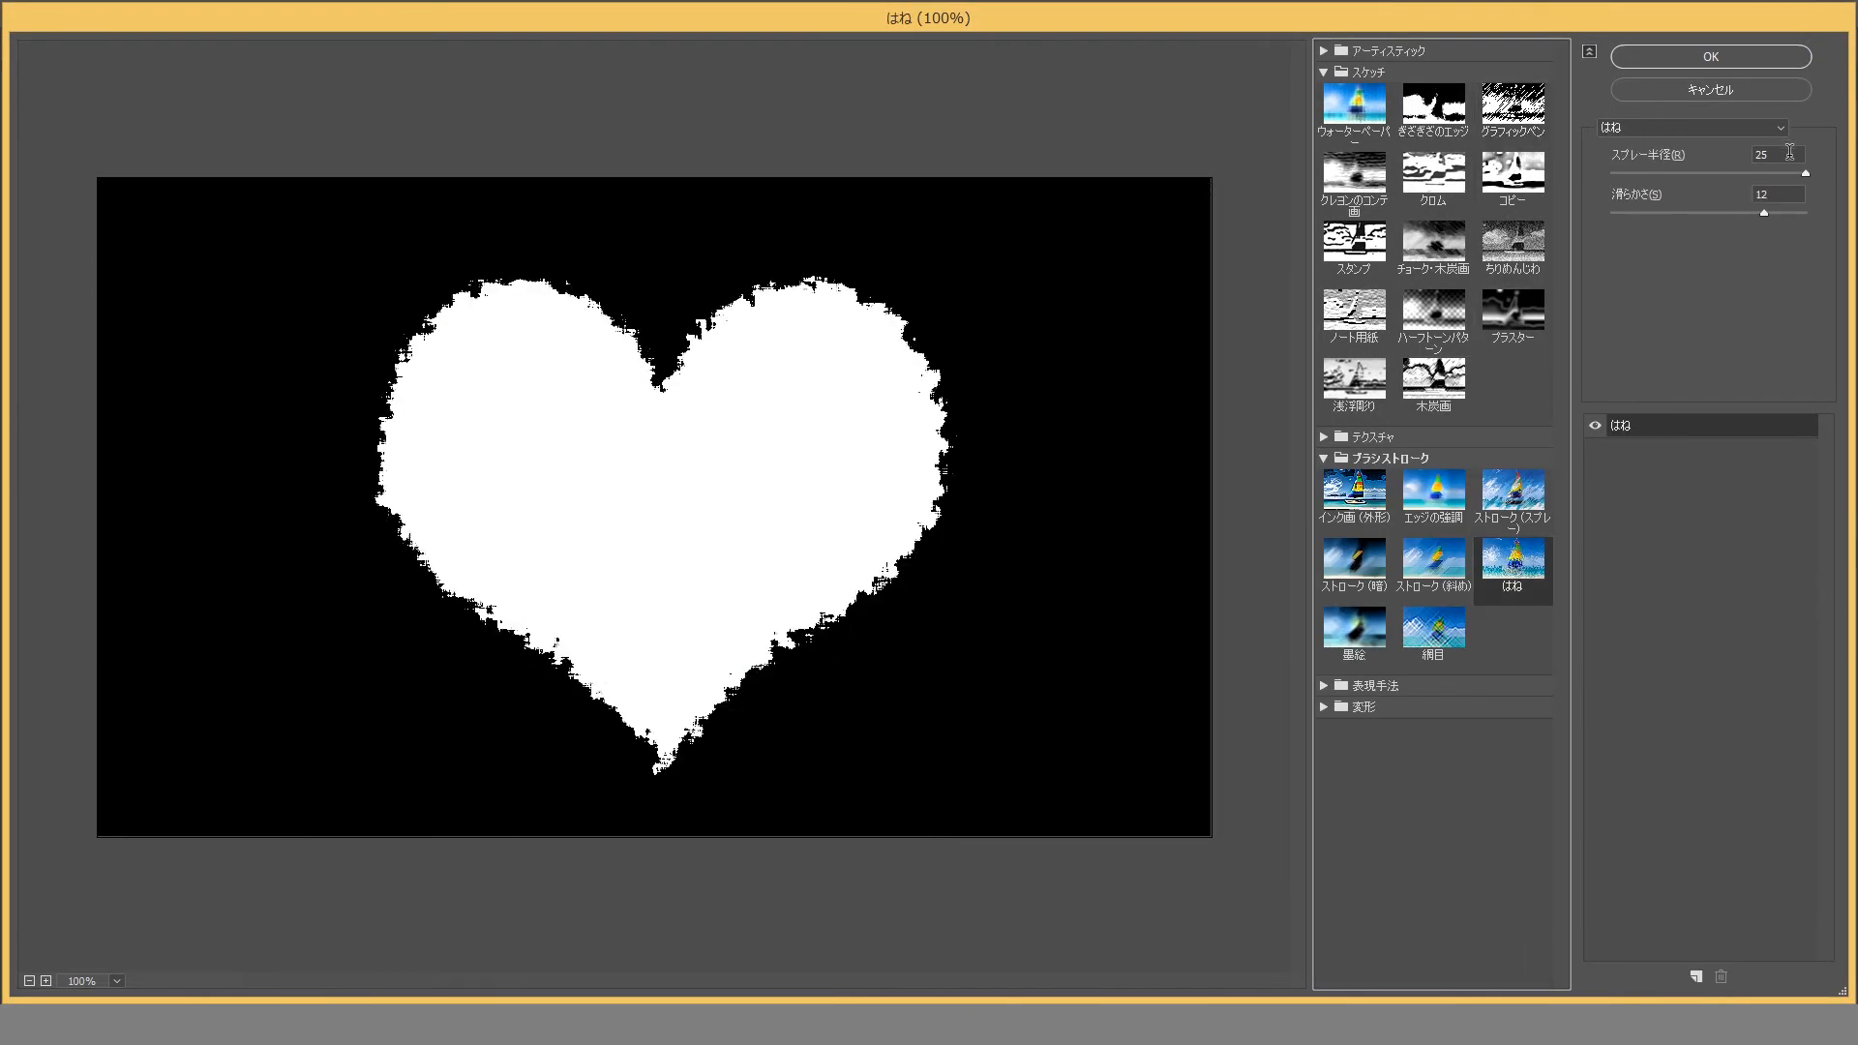
pyautogui.moveTo(1804, 173); pyautogui.dragTo(1737, 217)
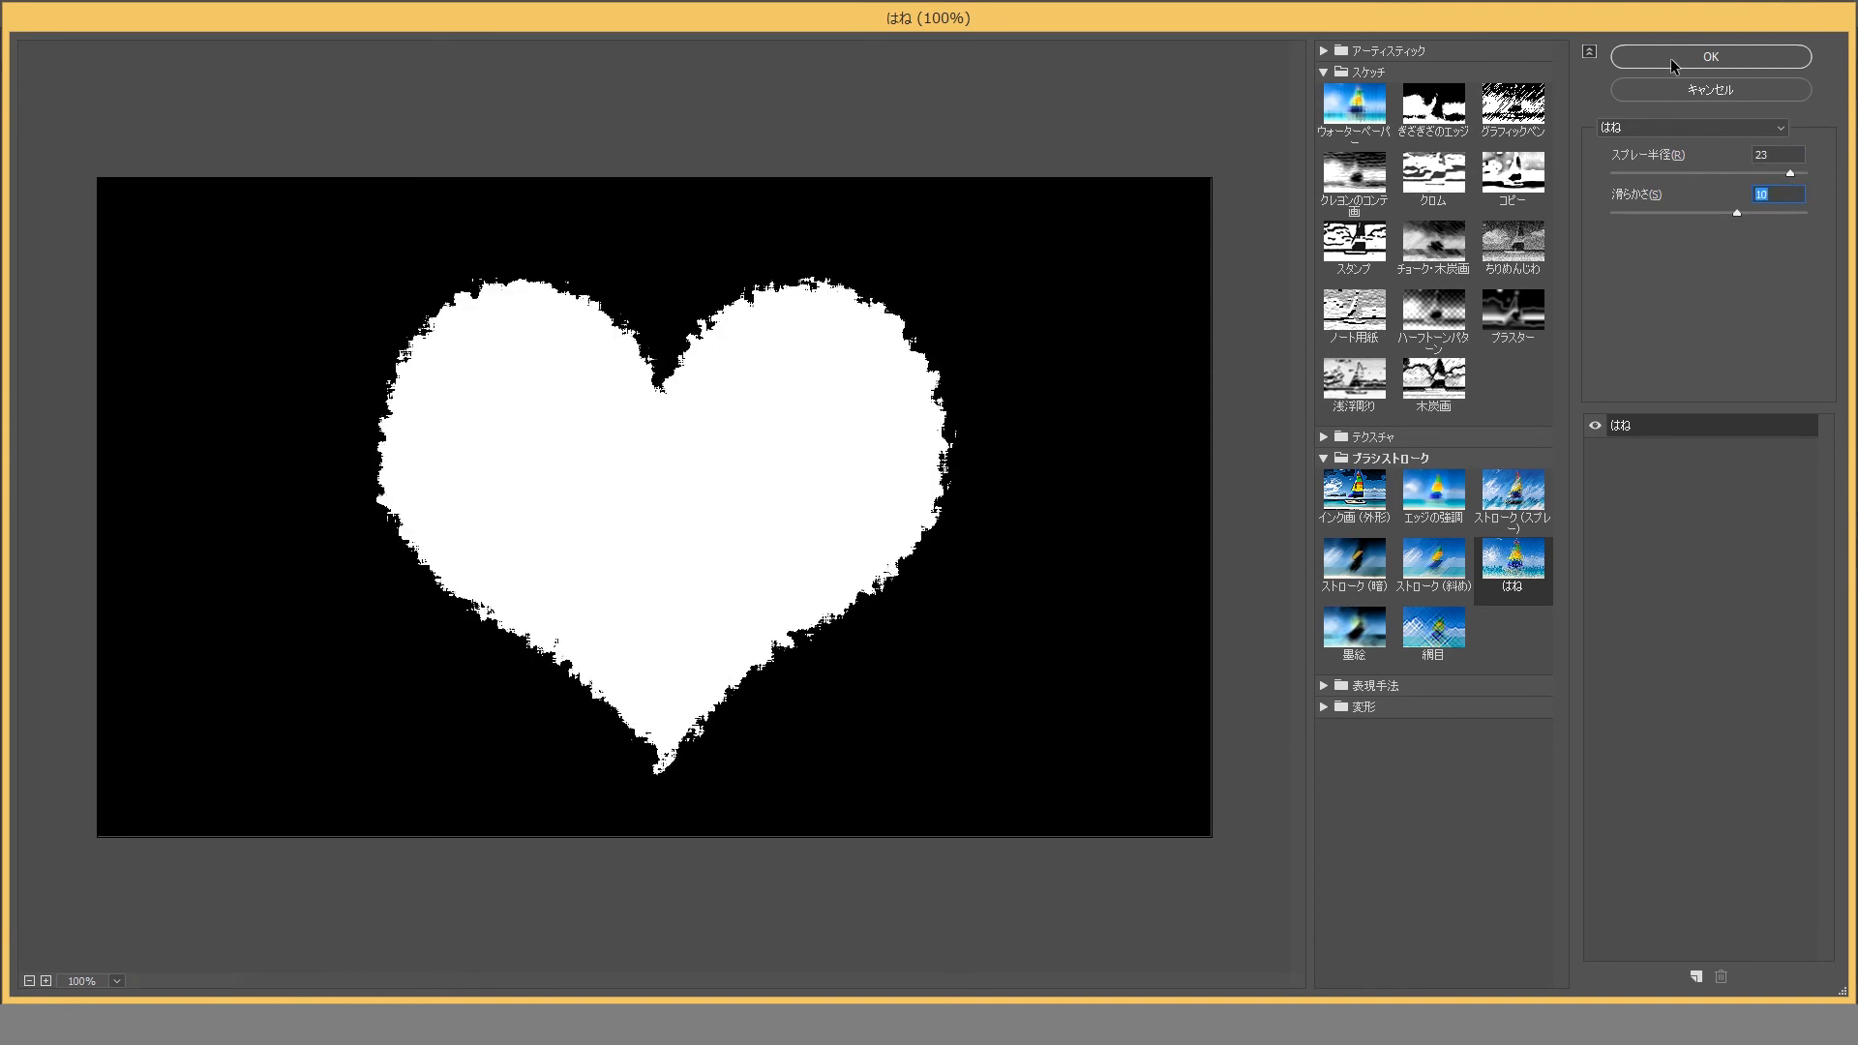
pyautogui.click(1710, 56)
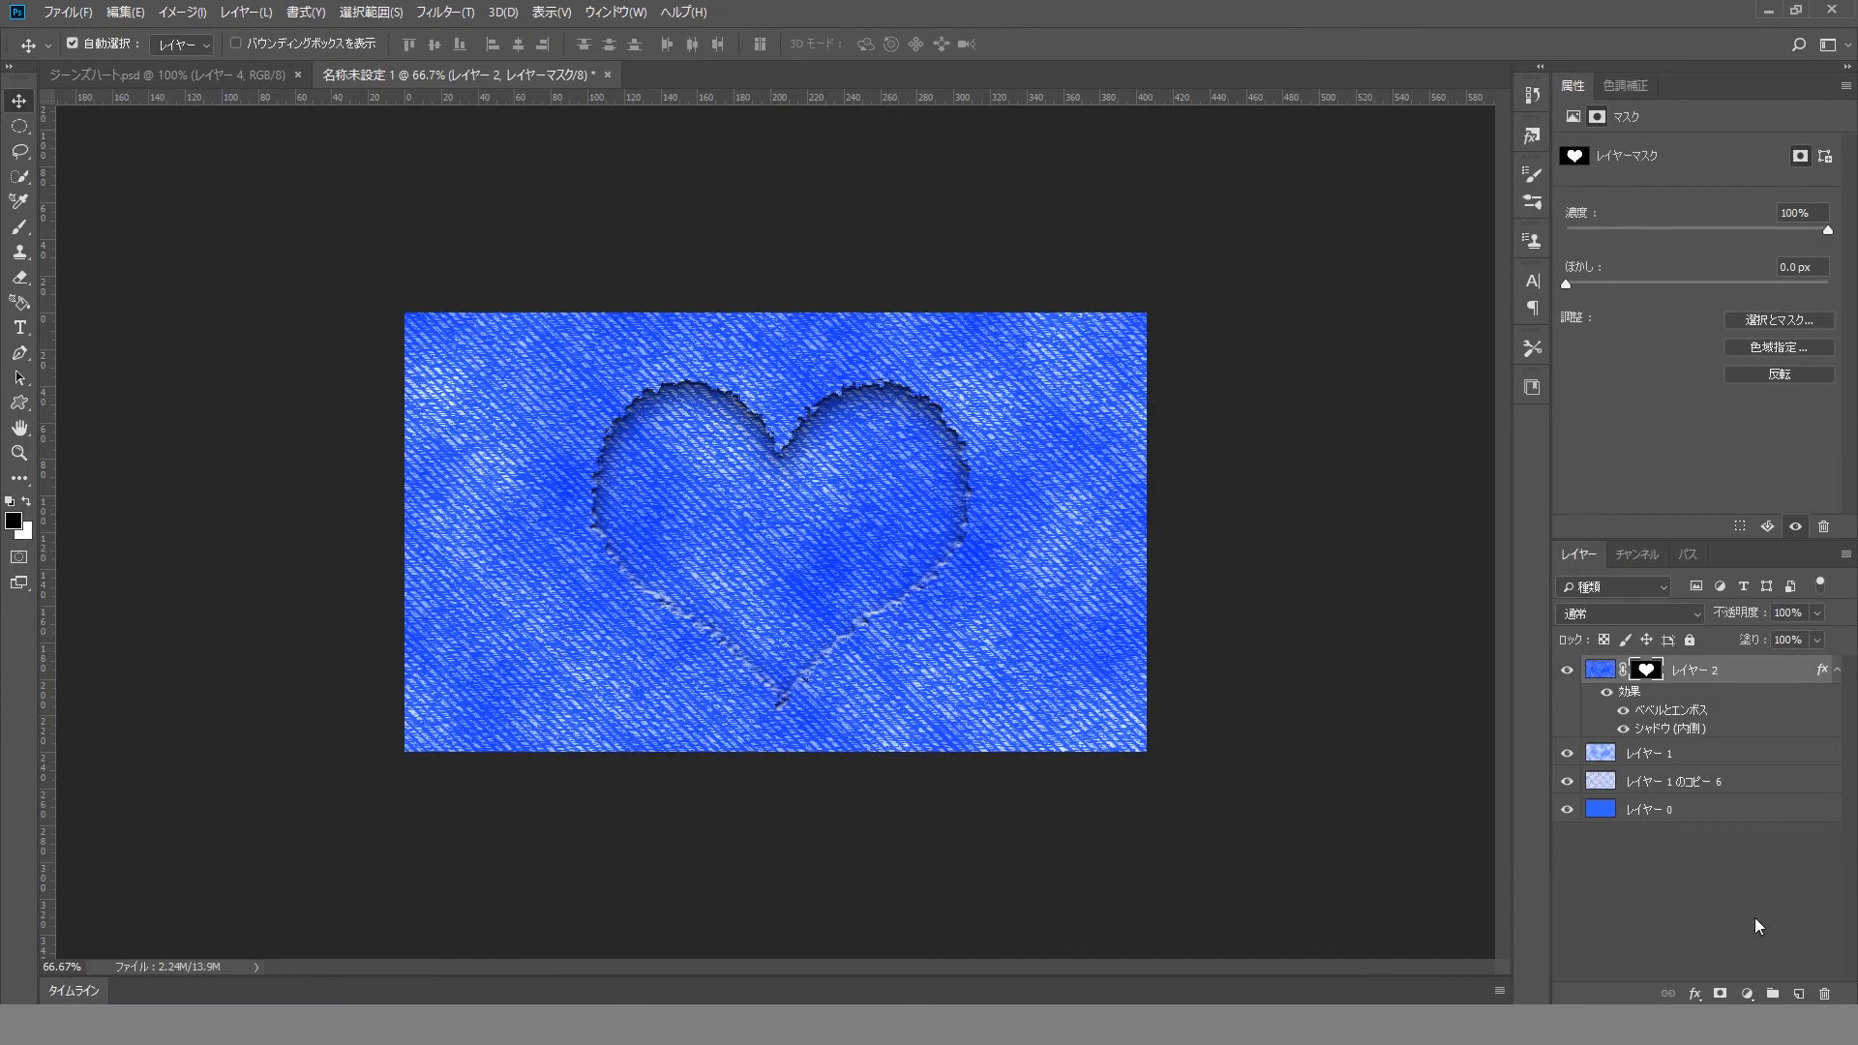
# Step: Add a new layer above レイヤー 2 and prepare the 砂漠の草 brush at 80 px with white as foreground colour
pyautogui.click(1798, 994)
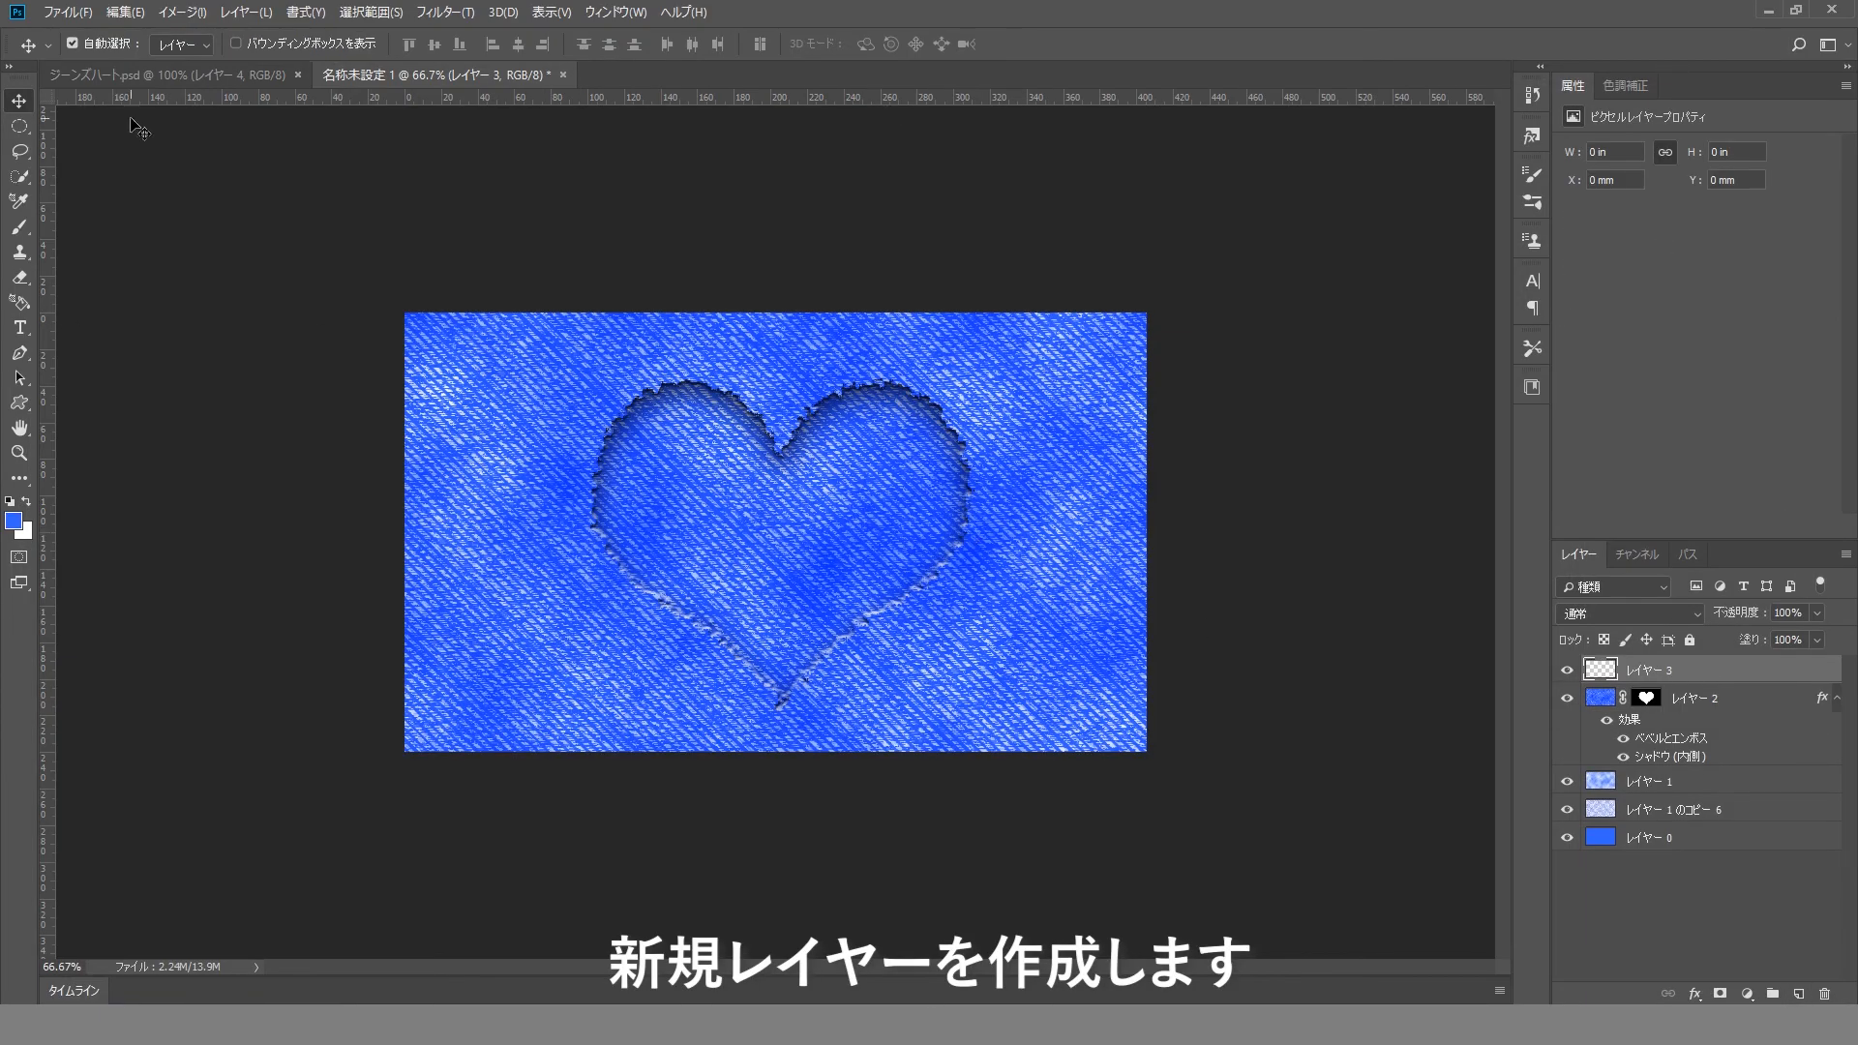
pyautogui.click(19, 227)
pyautogui.click(101, 43)
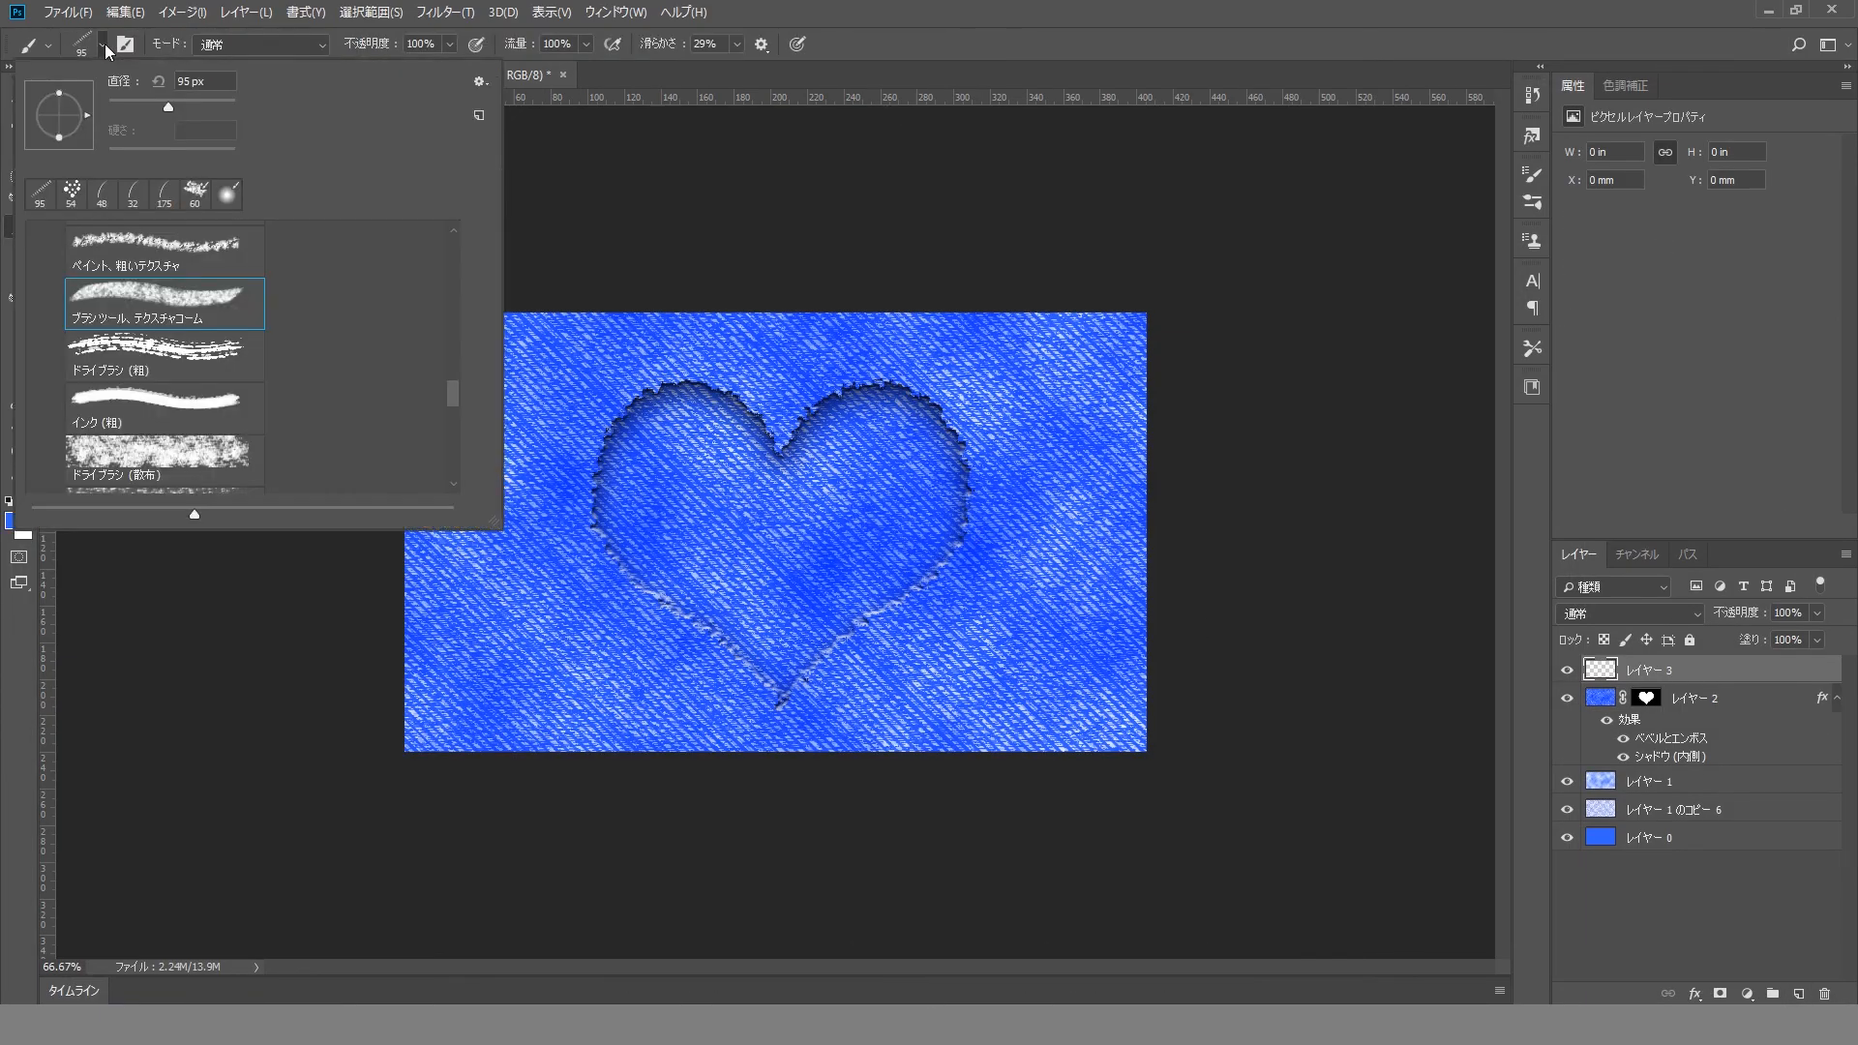
pyautogui.moveTo(454, 389); pyautogui.dragTo(450, 302)
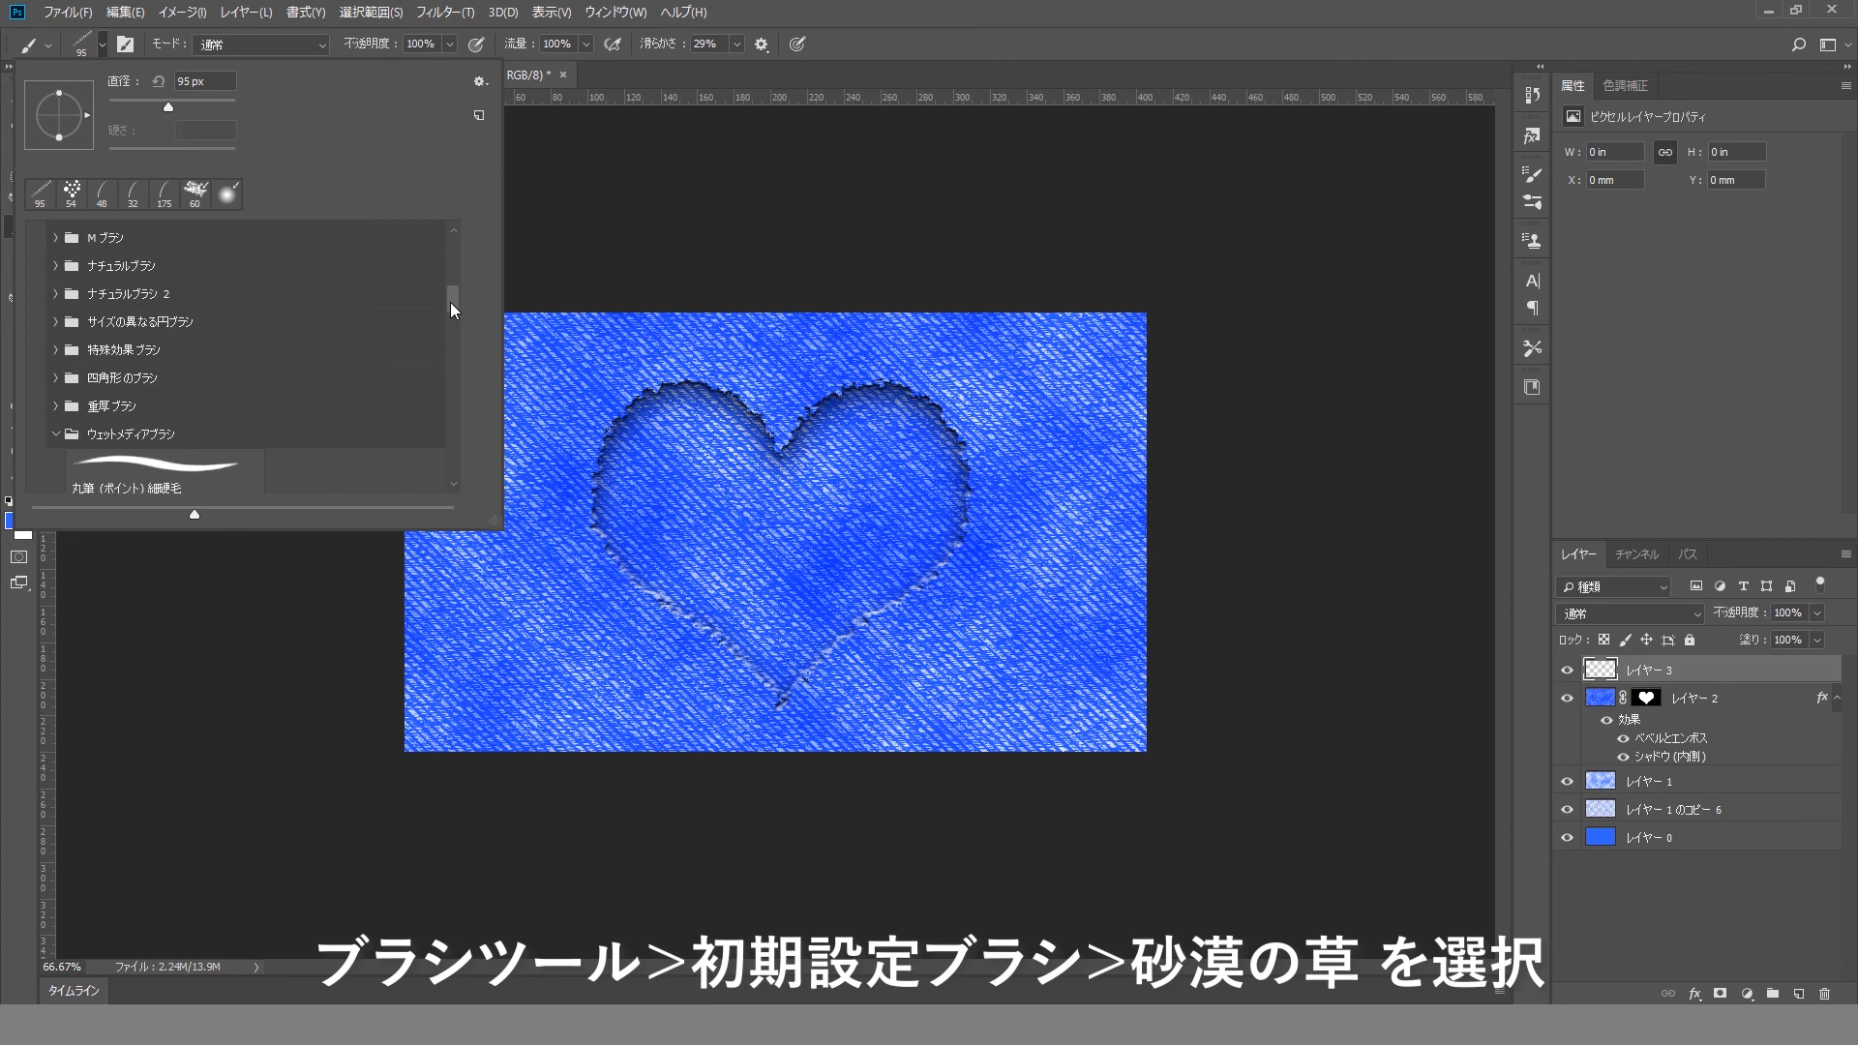
pyautogui.click(53, 434)
pyautogui.moveTo(450, 426); pyautogui.dragTo(447, 358)
pyautogui.click(54, 260)
pyautogui.moveTo(455, 257); pyautogui.dragTo(495, 410)
pyautogui.click(208, 309)
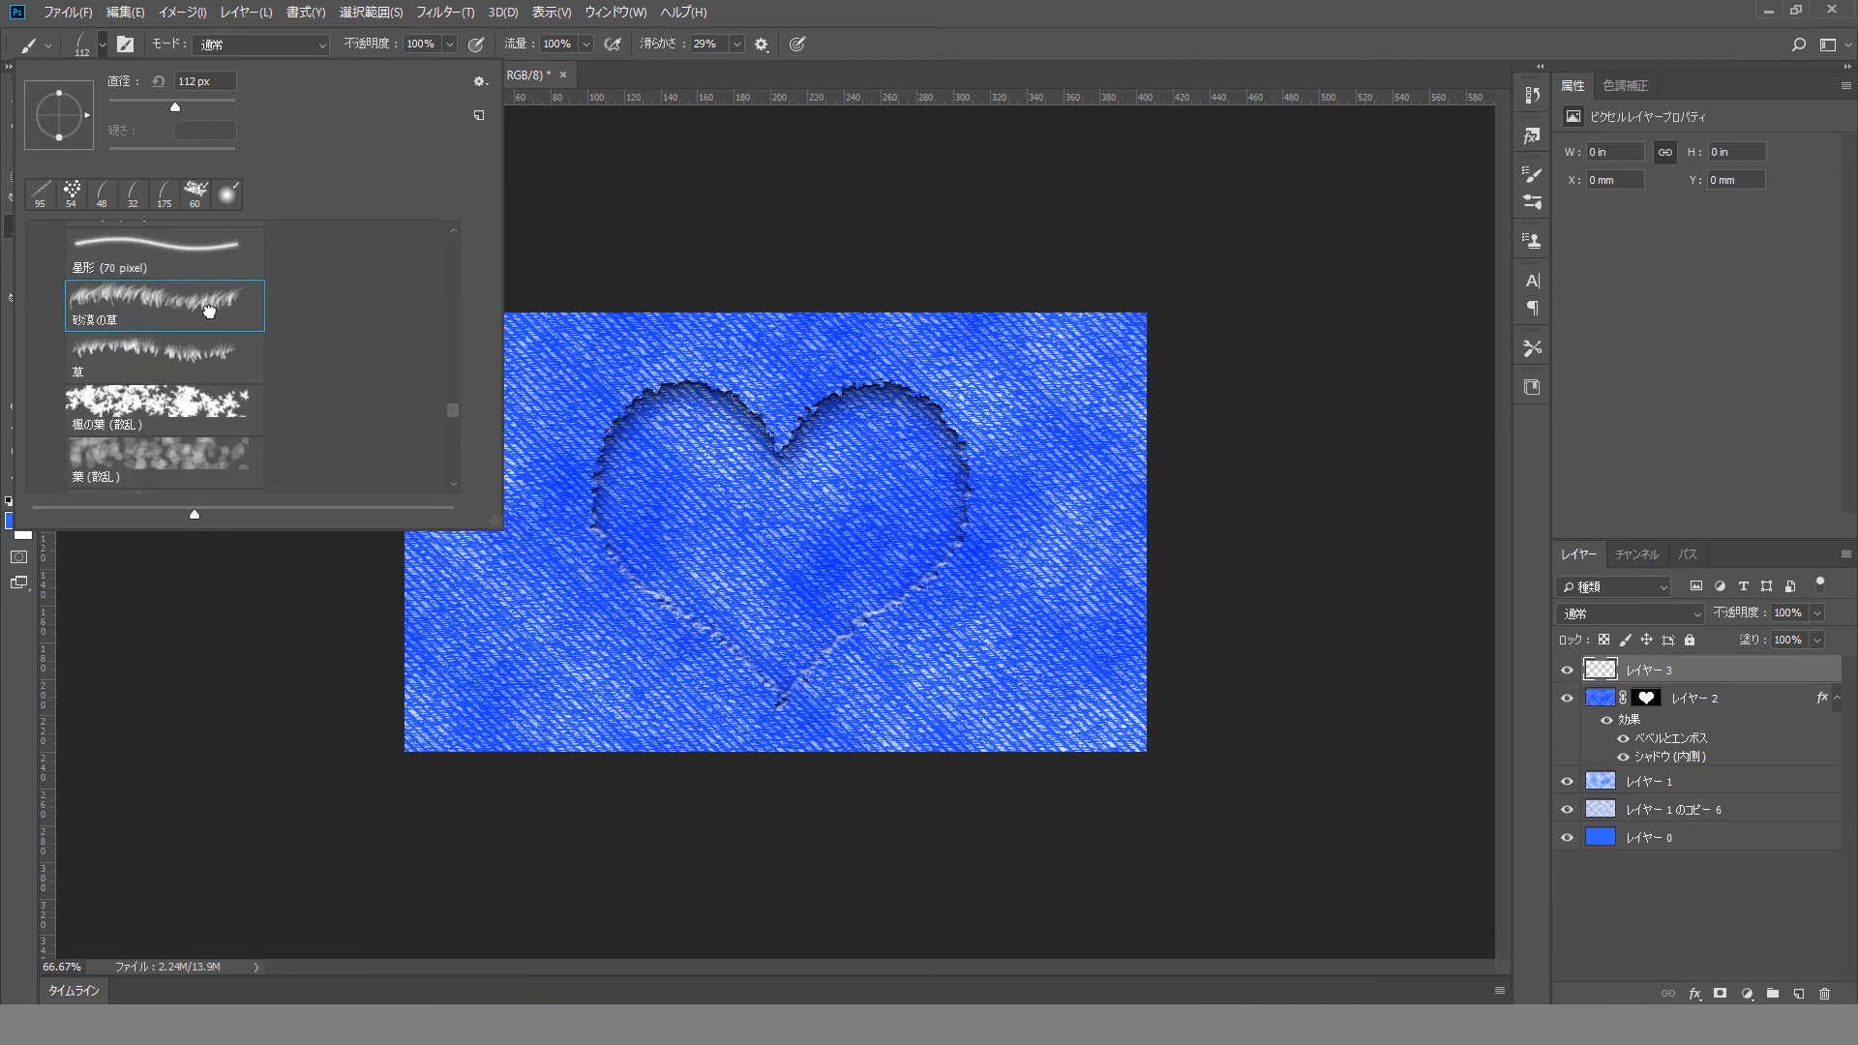
pyautogui.click(898, 25)
pyautogui.click(29, 505)
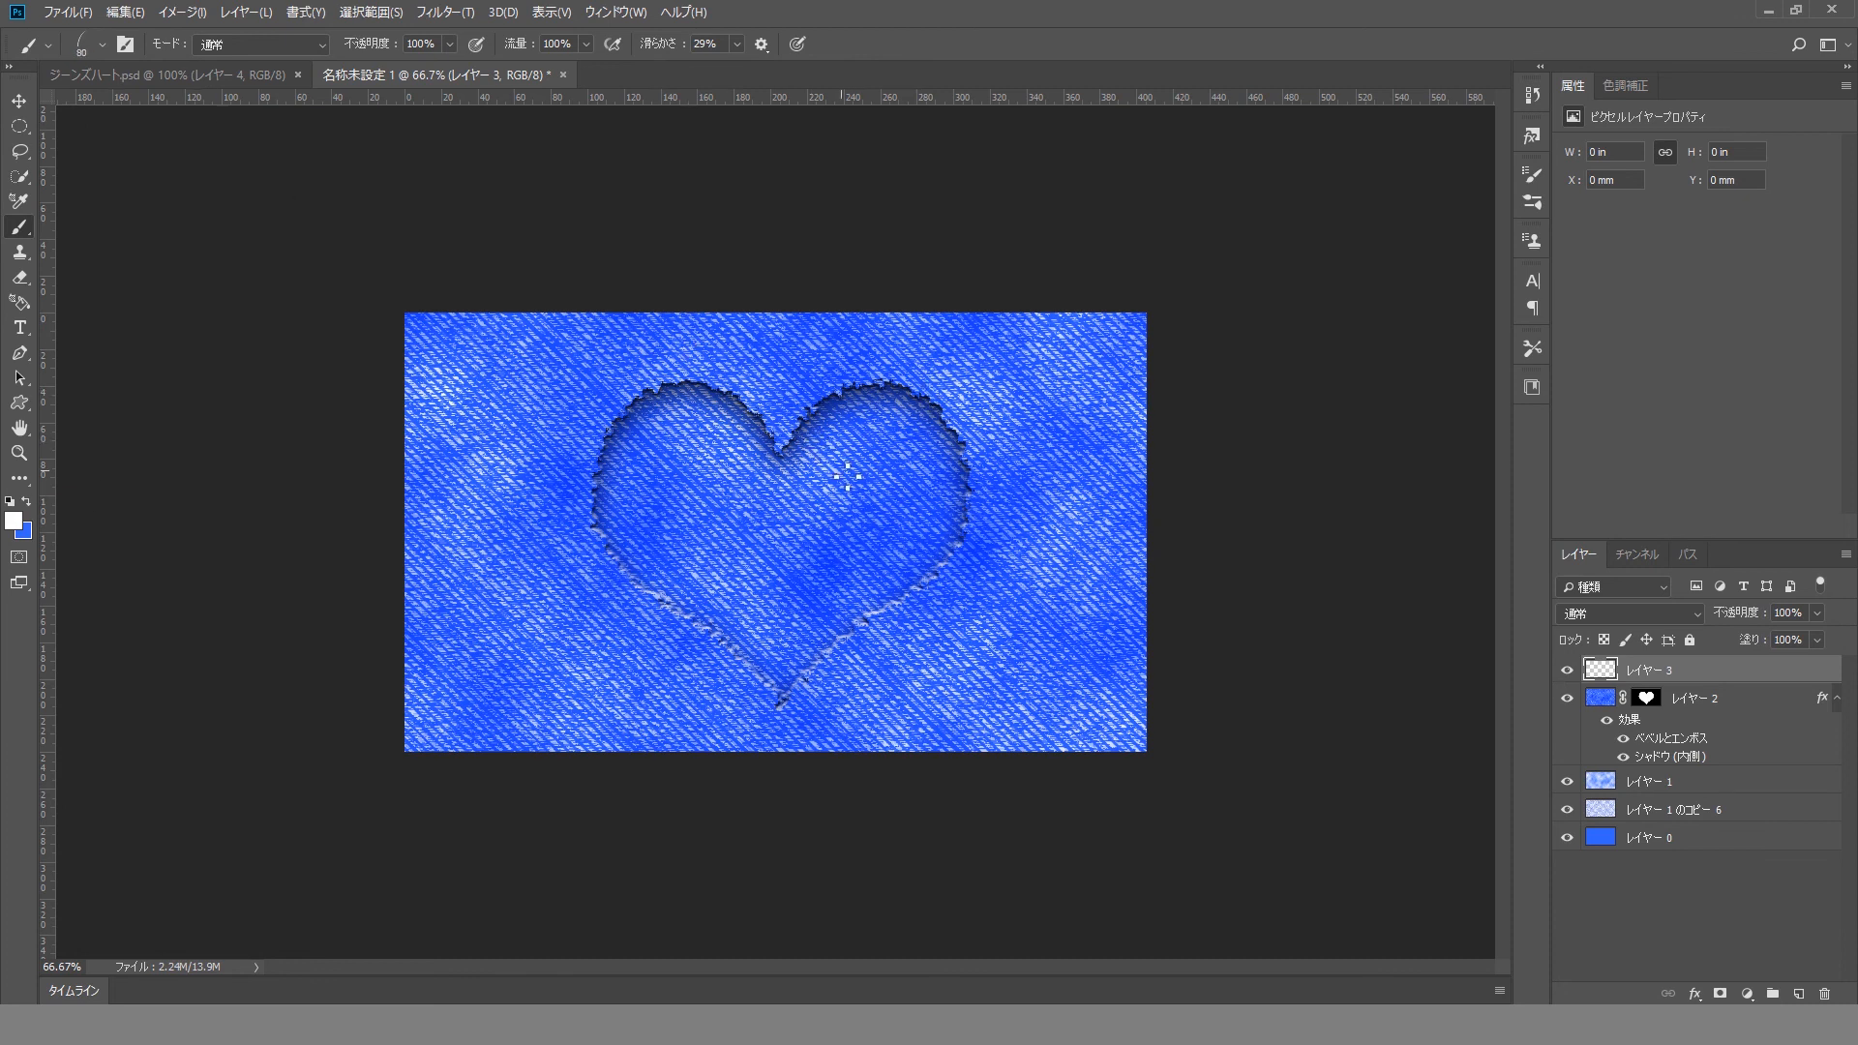
# Step: Undo the trial stroke, reduce the brush to 57 px and paint white frayed threads all along the heart outline
pyautogui.moveTo(908, 405); pyautogui.dragTo(904, 382)
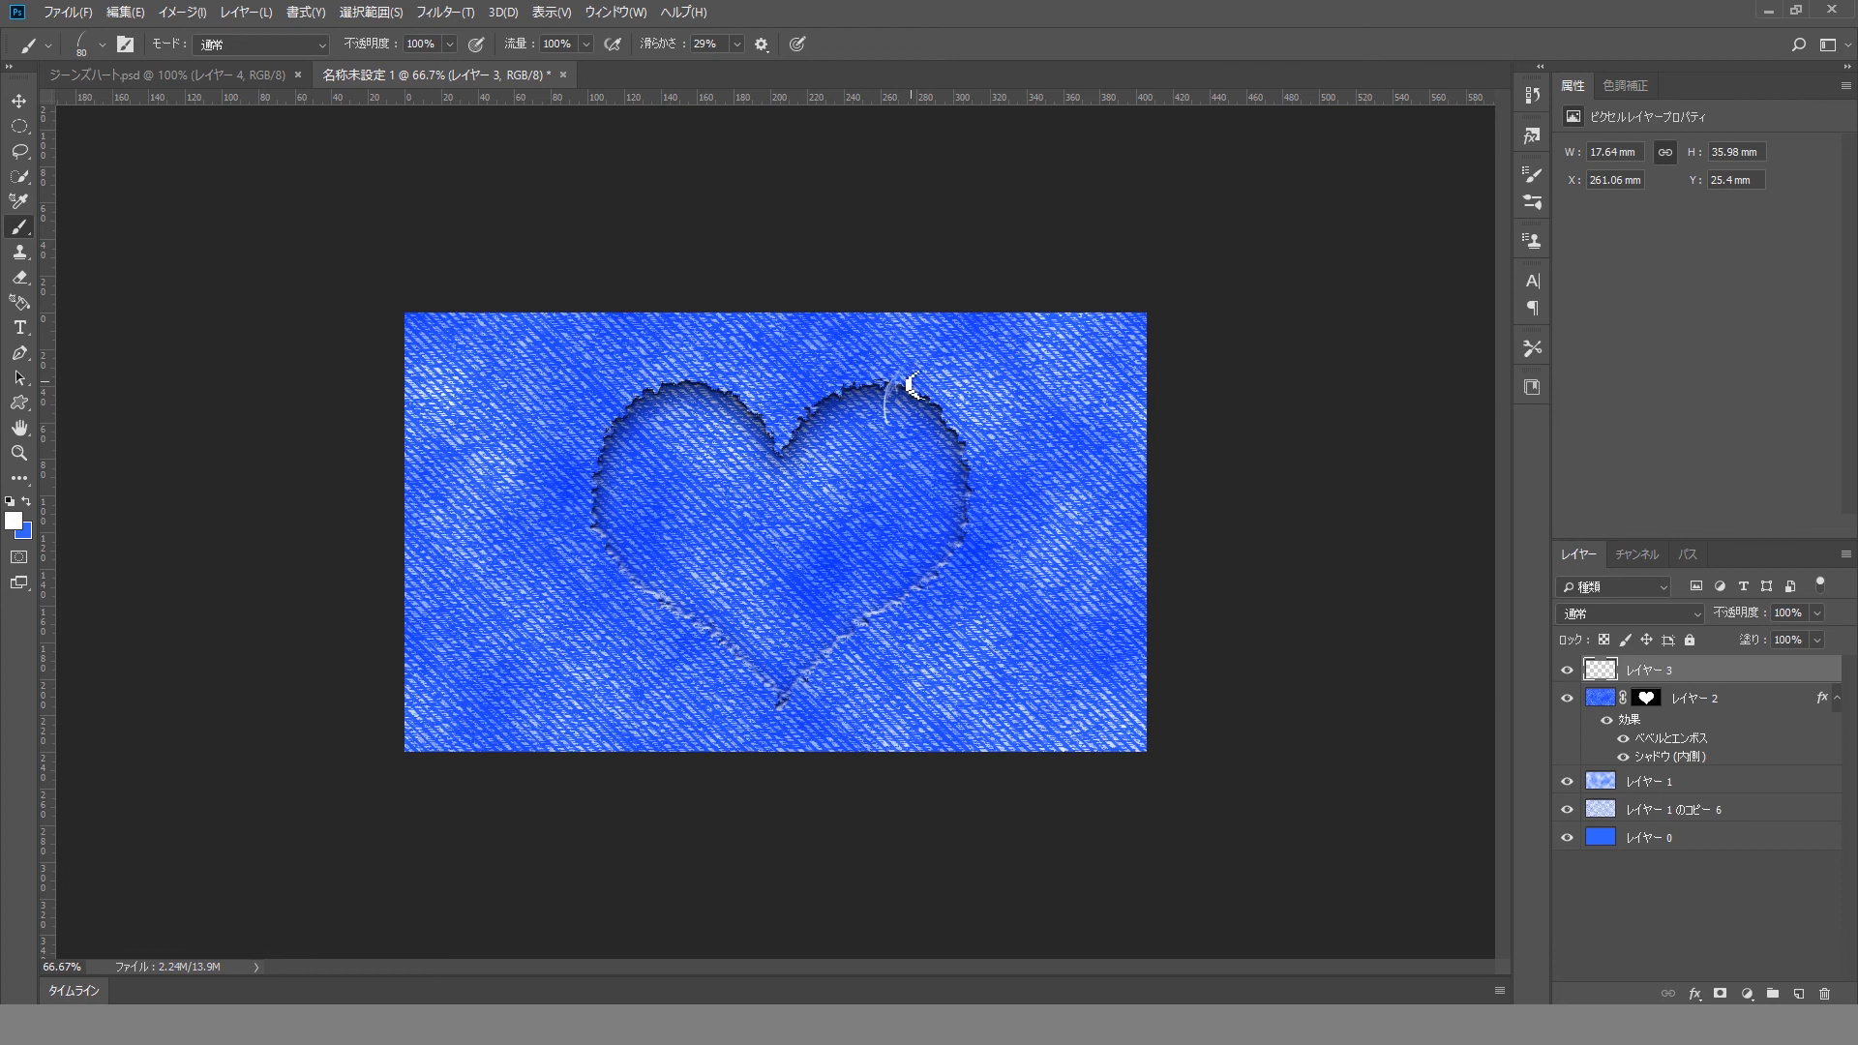
pyautogui.click(102, 44)
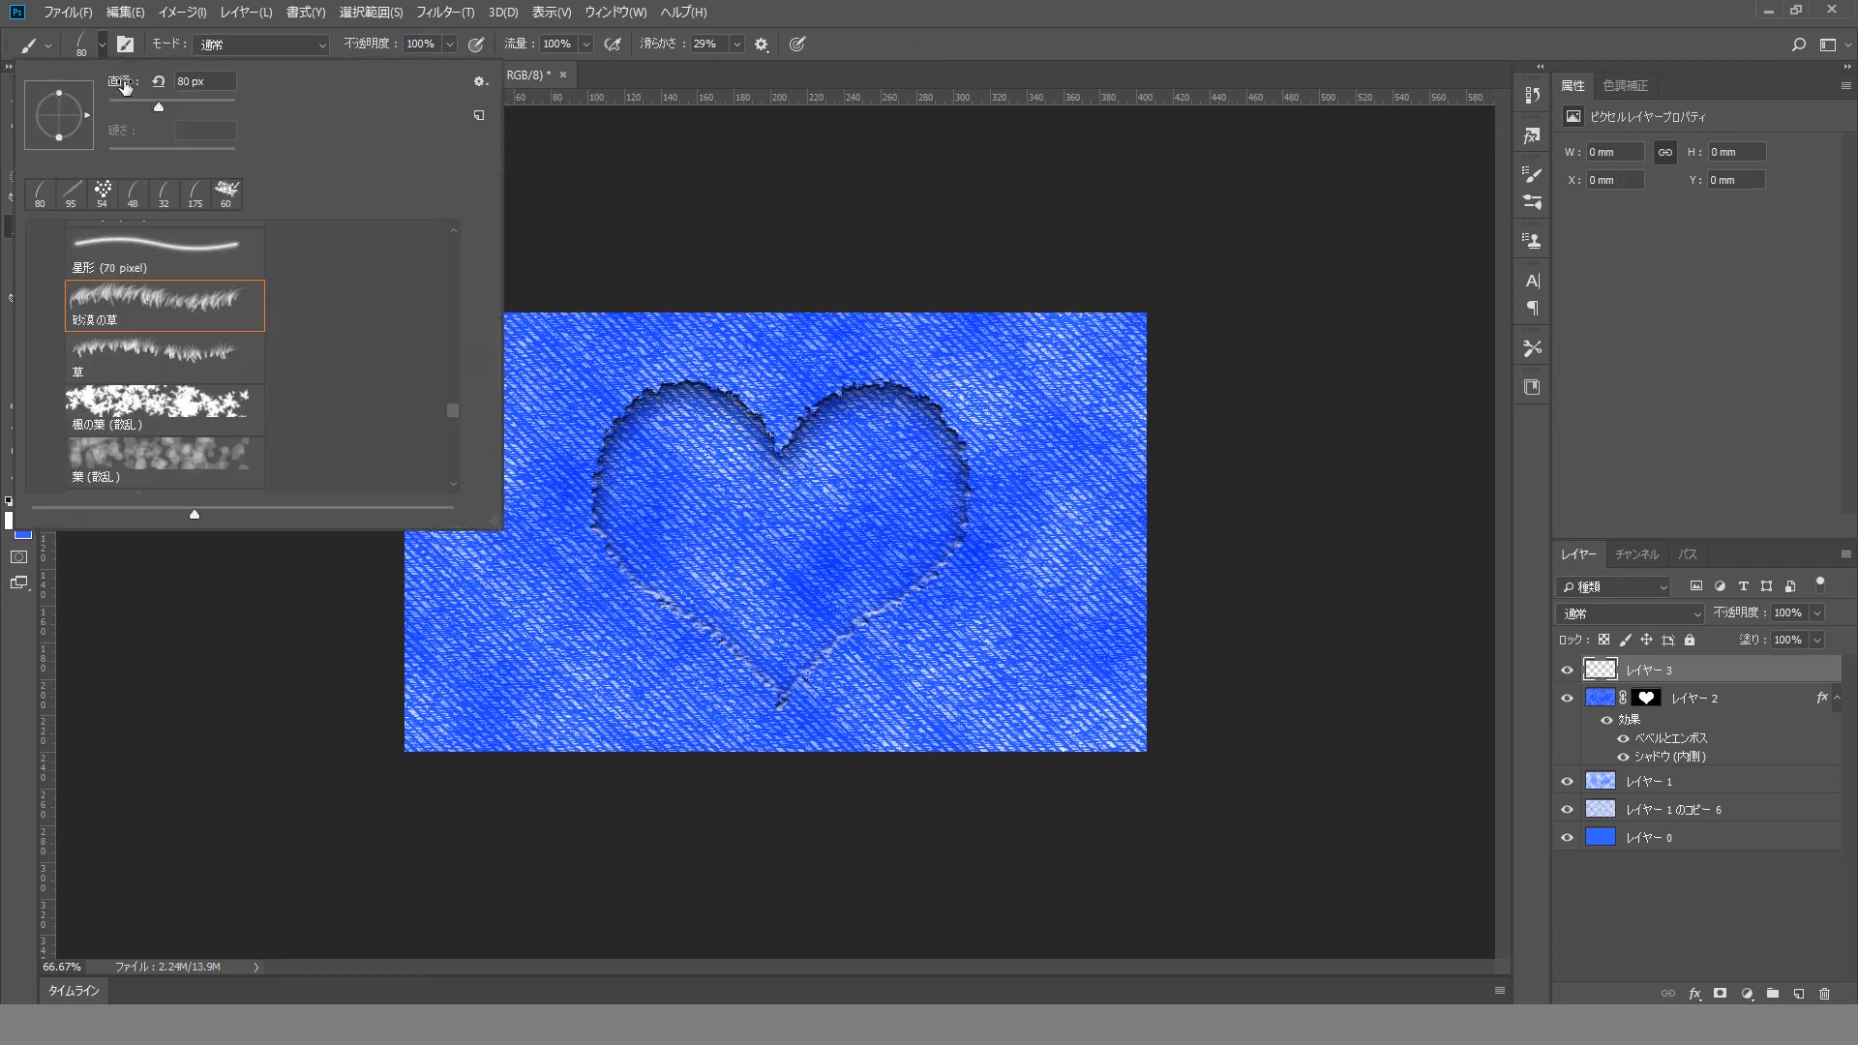
pyautogui.moveTo(157, 108); pyautogui.dragTo(152, 111)
pyautogui.click(871, 372)
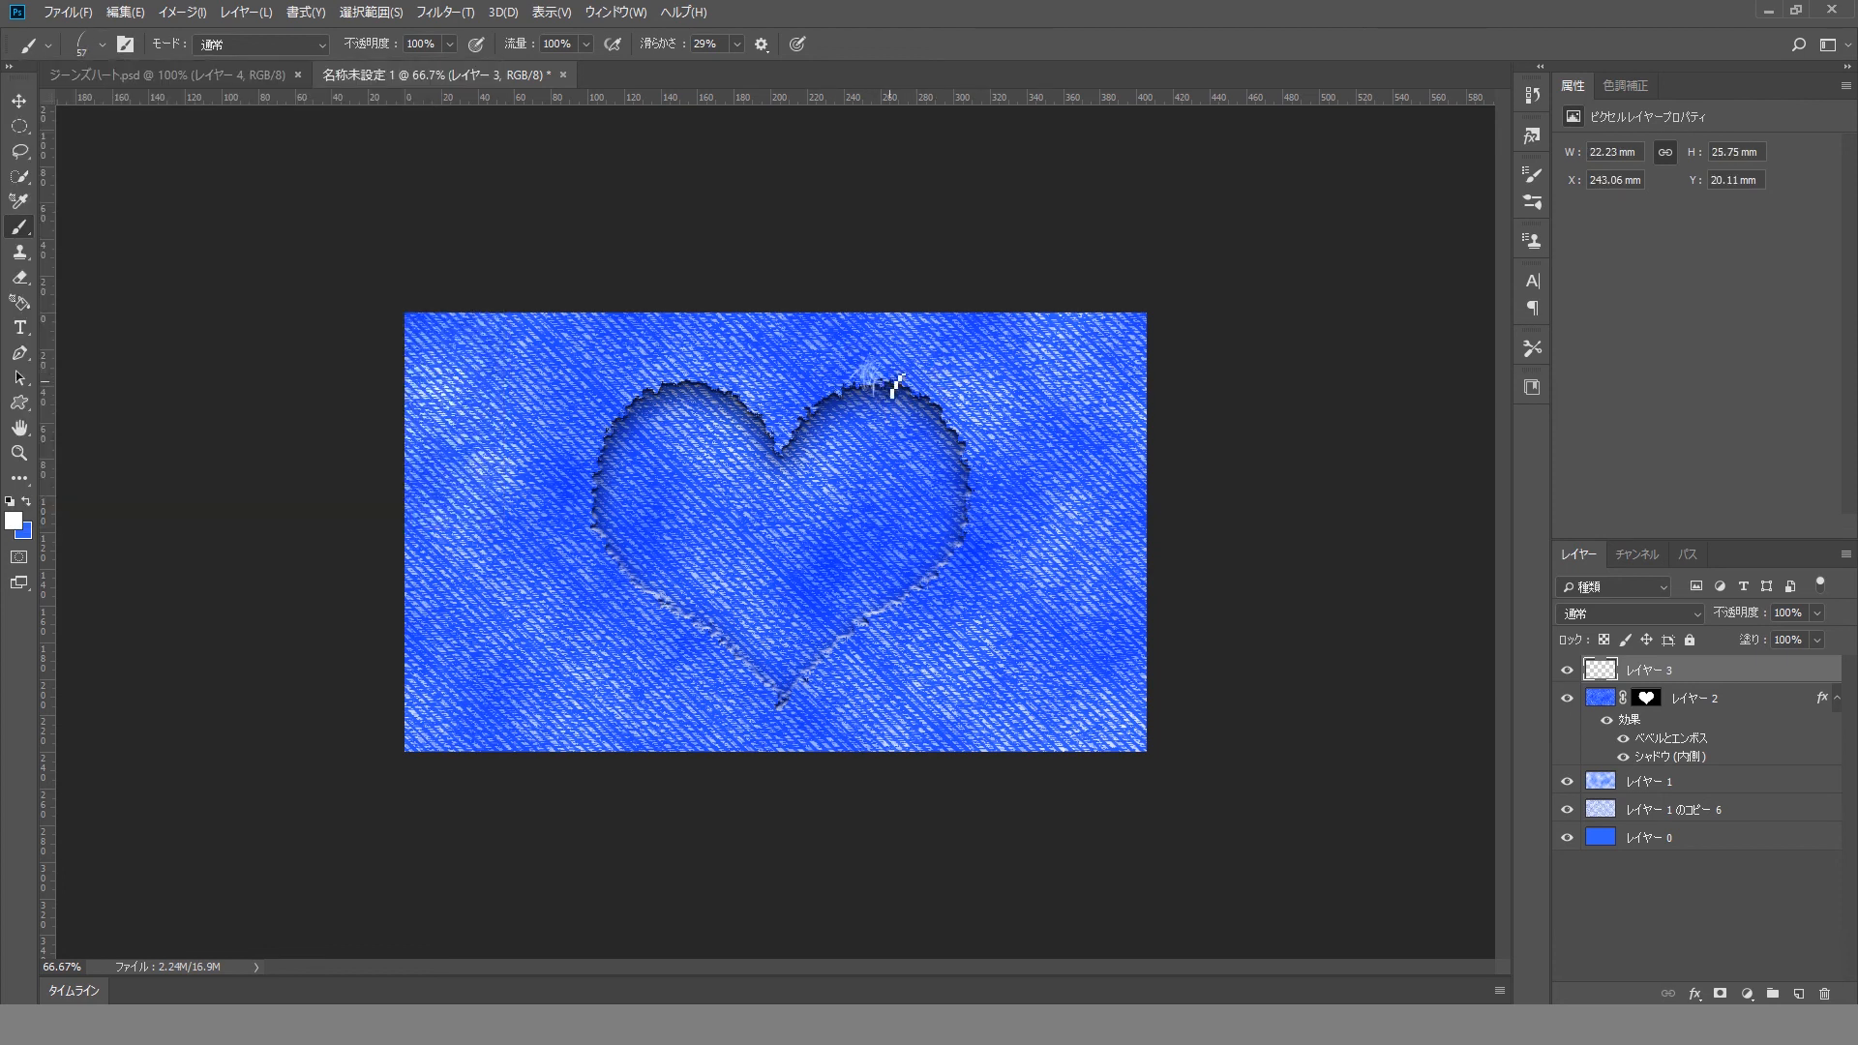
pyautogui.moveTo(895, 385)
pyautogui.mouseDown()
pyautogui.moveTo(942, 379)
pyautogui.moveTo(945, 430)
pyautogui.moveTo(936, 407)
pyautogui.moveTo(933, 433)
pyautogui.moveTo(841, 391)
pyautogui.mouseUp()
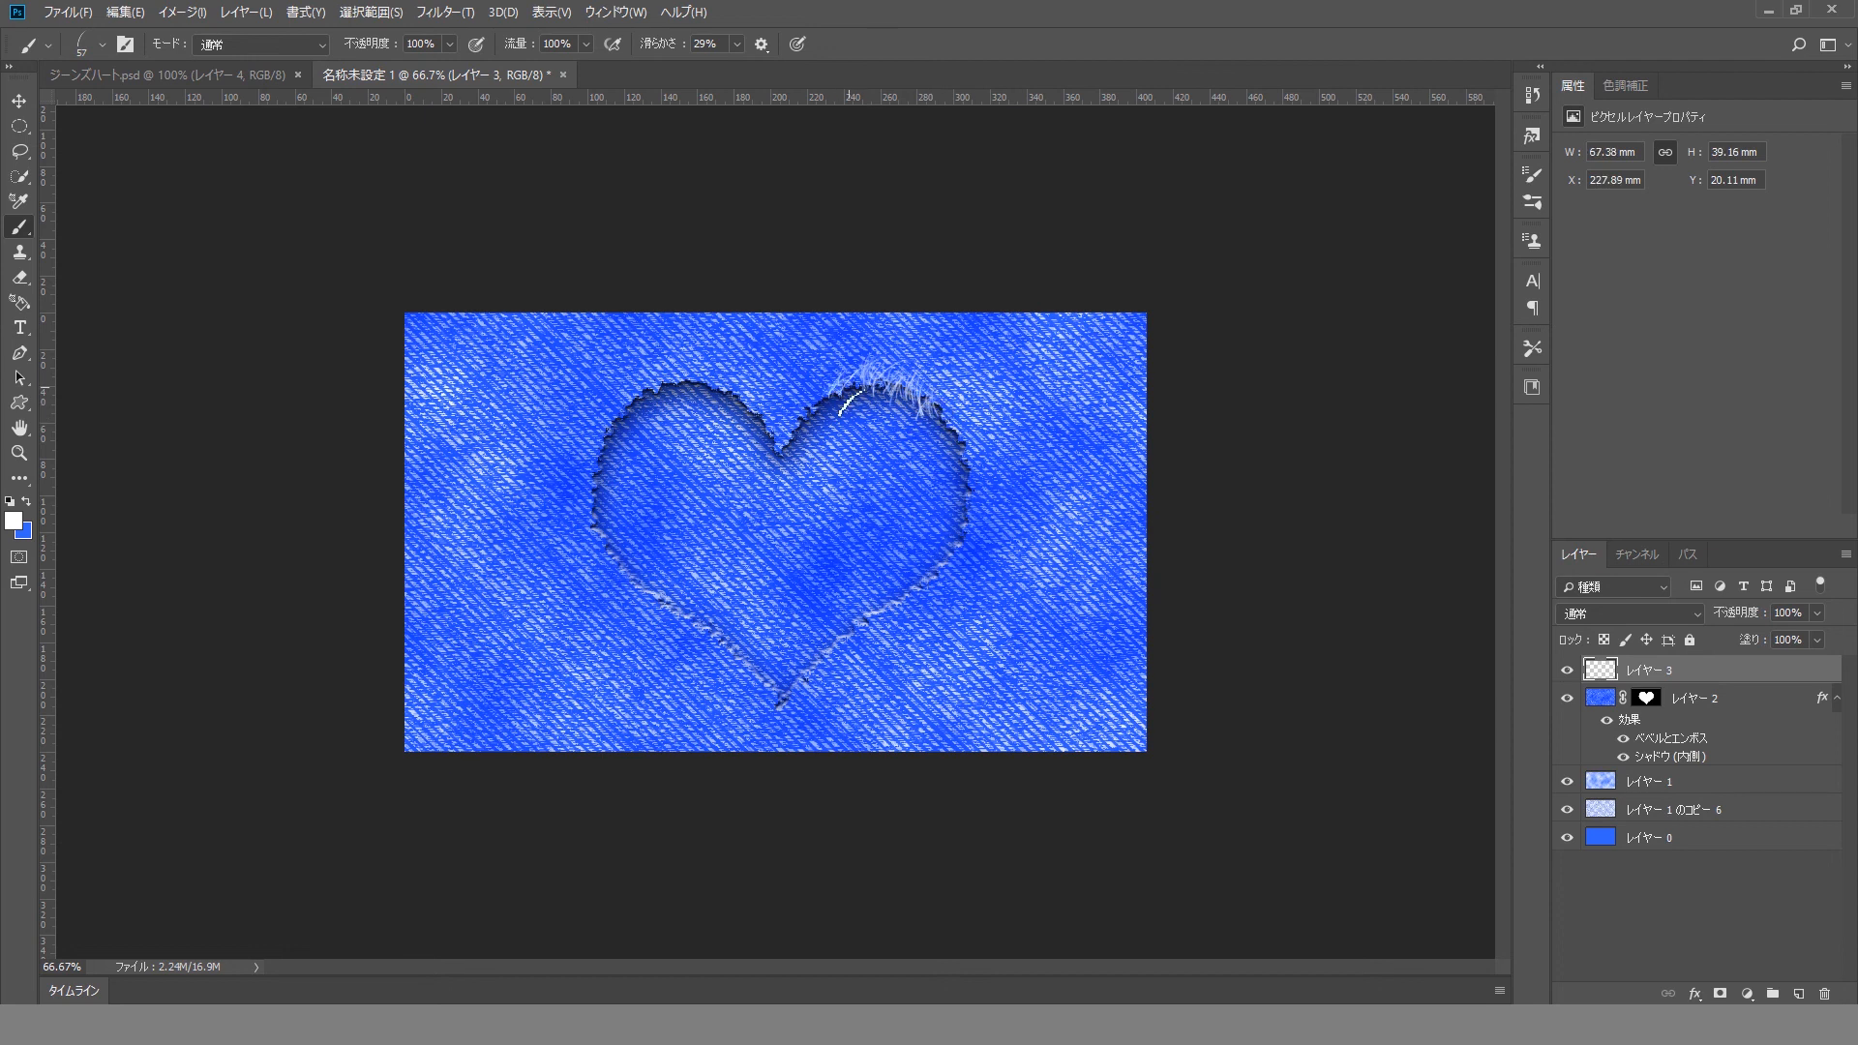
pyautogui.moveTo(953, 417)
pyautogui.mouseDown()
pyautogui.moveTo(952, 569)
pyautogui.moveTo(781, 720)
pyautogui.moveTo(791, 710)
pyautogui.moveTo(597, 538)
pyautogui.moveTo(604, 519)
pyautogui.moveTo(599, 565)
pyautogui.moveTo(591, 489)
pyautogui.moveTo(649, 375)
pyautogui.moveTo(654, 402)
pyautogui.moveTo(764, 399)
pyautogui.moveTo(785, 452)
pyautogui.moveTo(849, 390)
pyautogui.moveTo(913, 418)
pyautogui.moveTo(958, 431)
pyautogui.mouseUp()
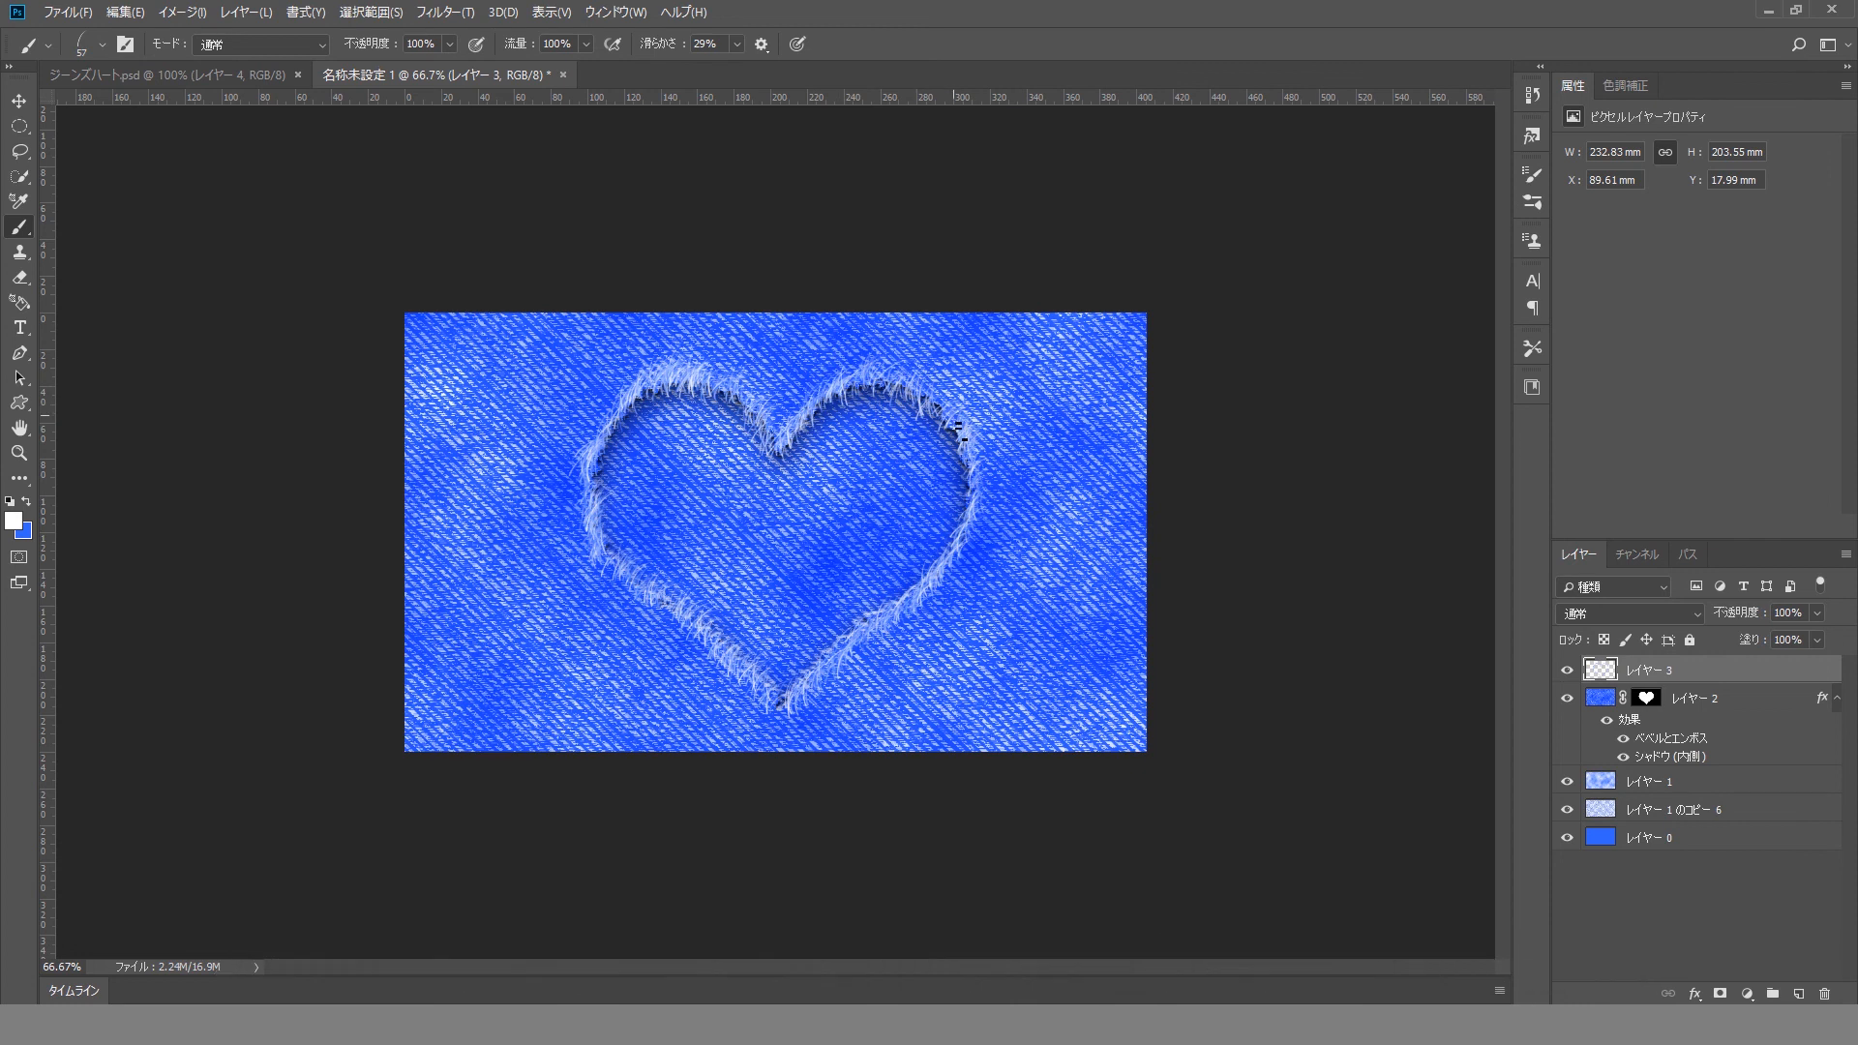
# Step: Recolour the heart with a Hue/Saturation adjustment clipped to レイヤー 2, set to hue +66, saturation -44 and lightness -30
pyautogui.click(1698, 698)
pyautogui.click(1746, 994)
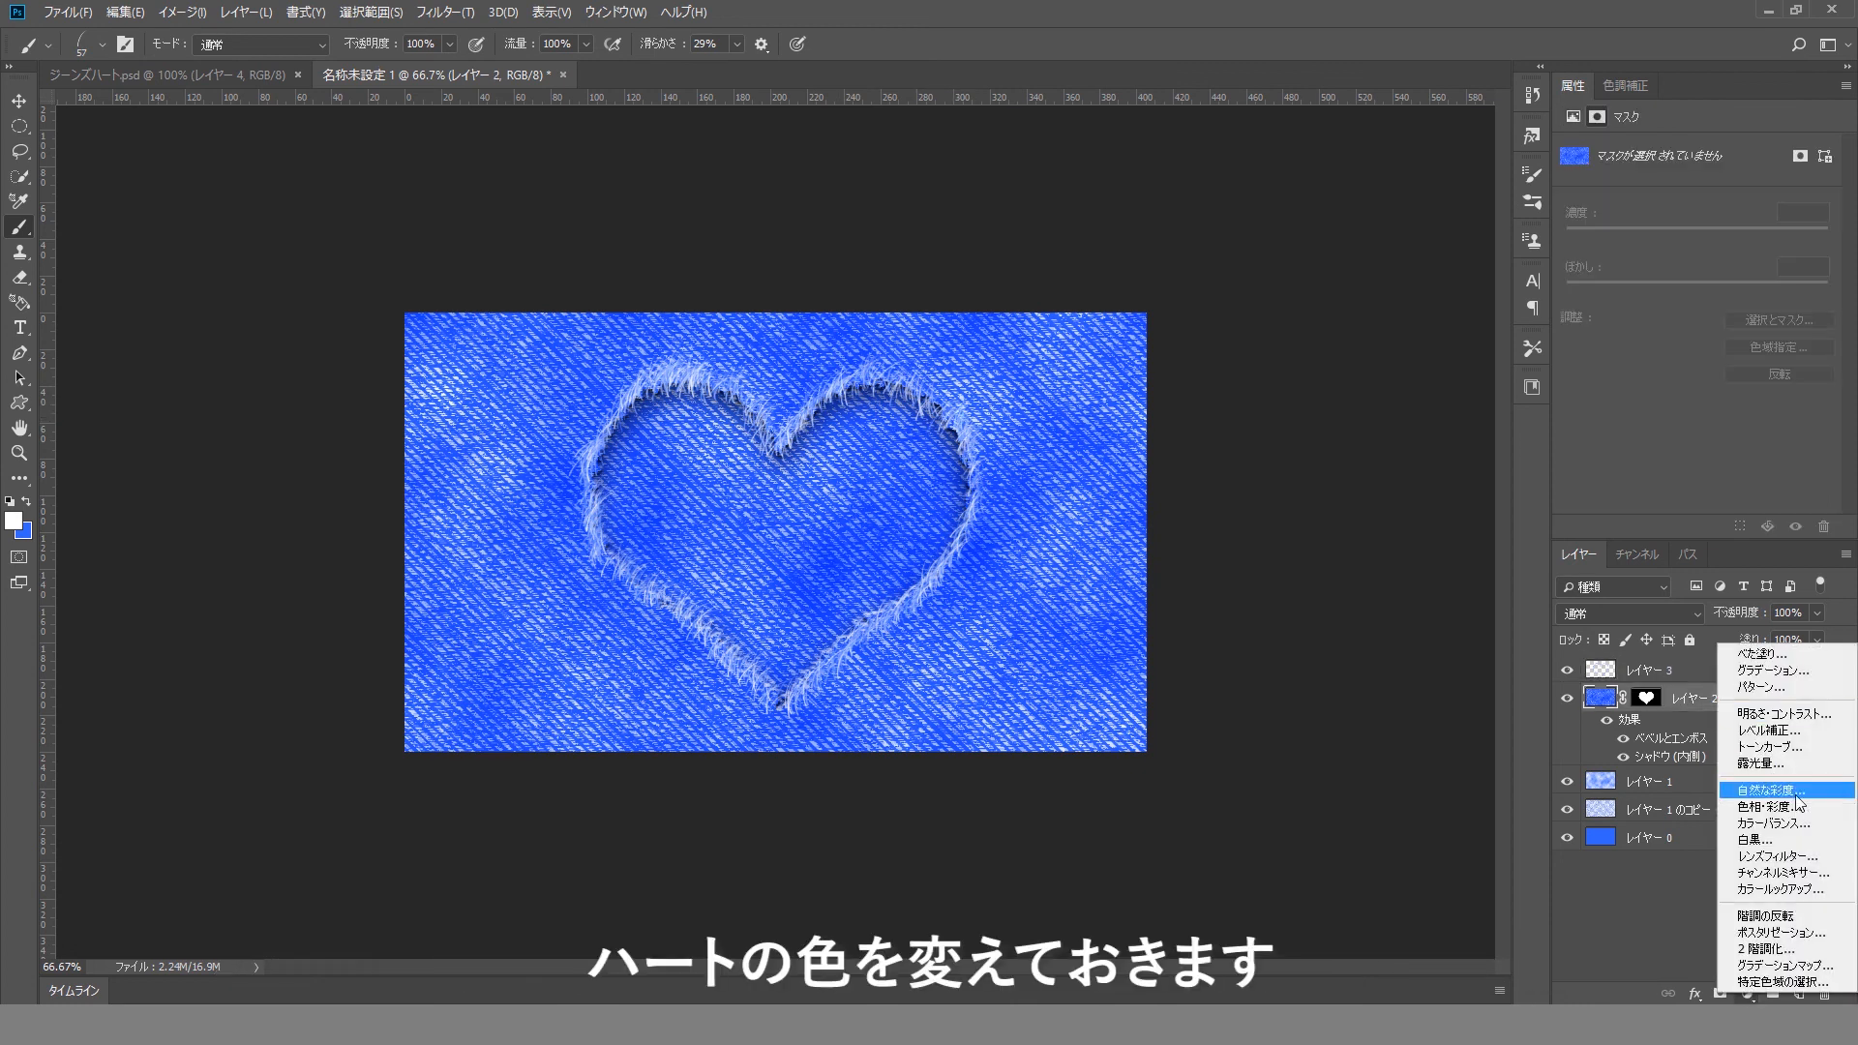
pyautogui.click(1761, 794)
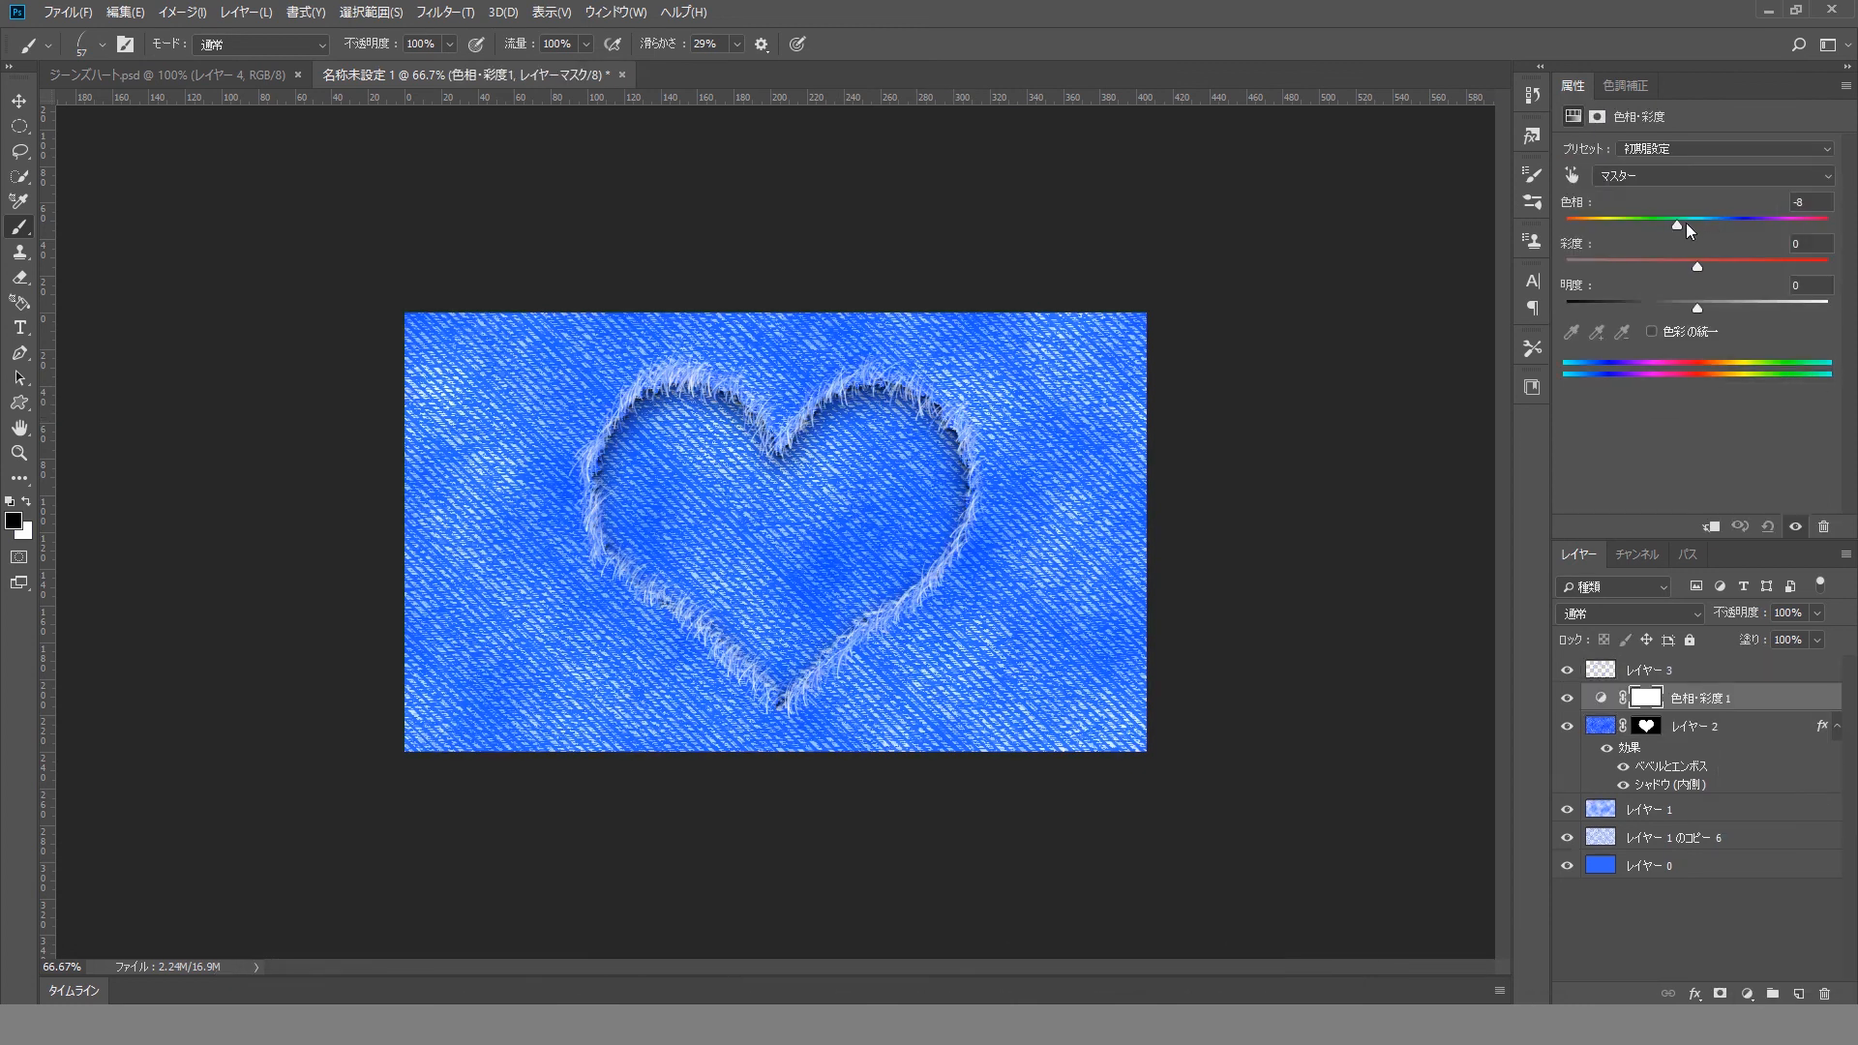
pyautogui.click(1710, 527)
pyautogui.moveTo(1699, 222); pyautogui.dragTo(1672, 305)
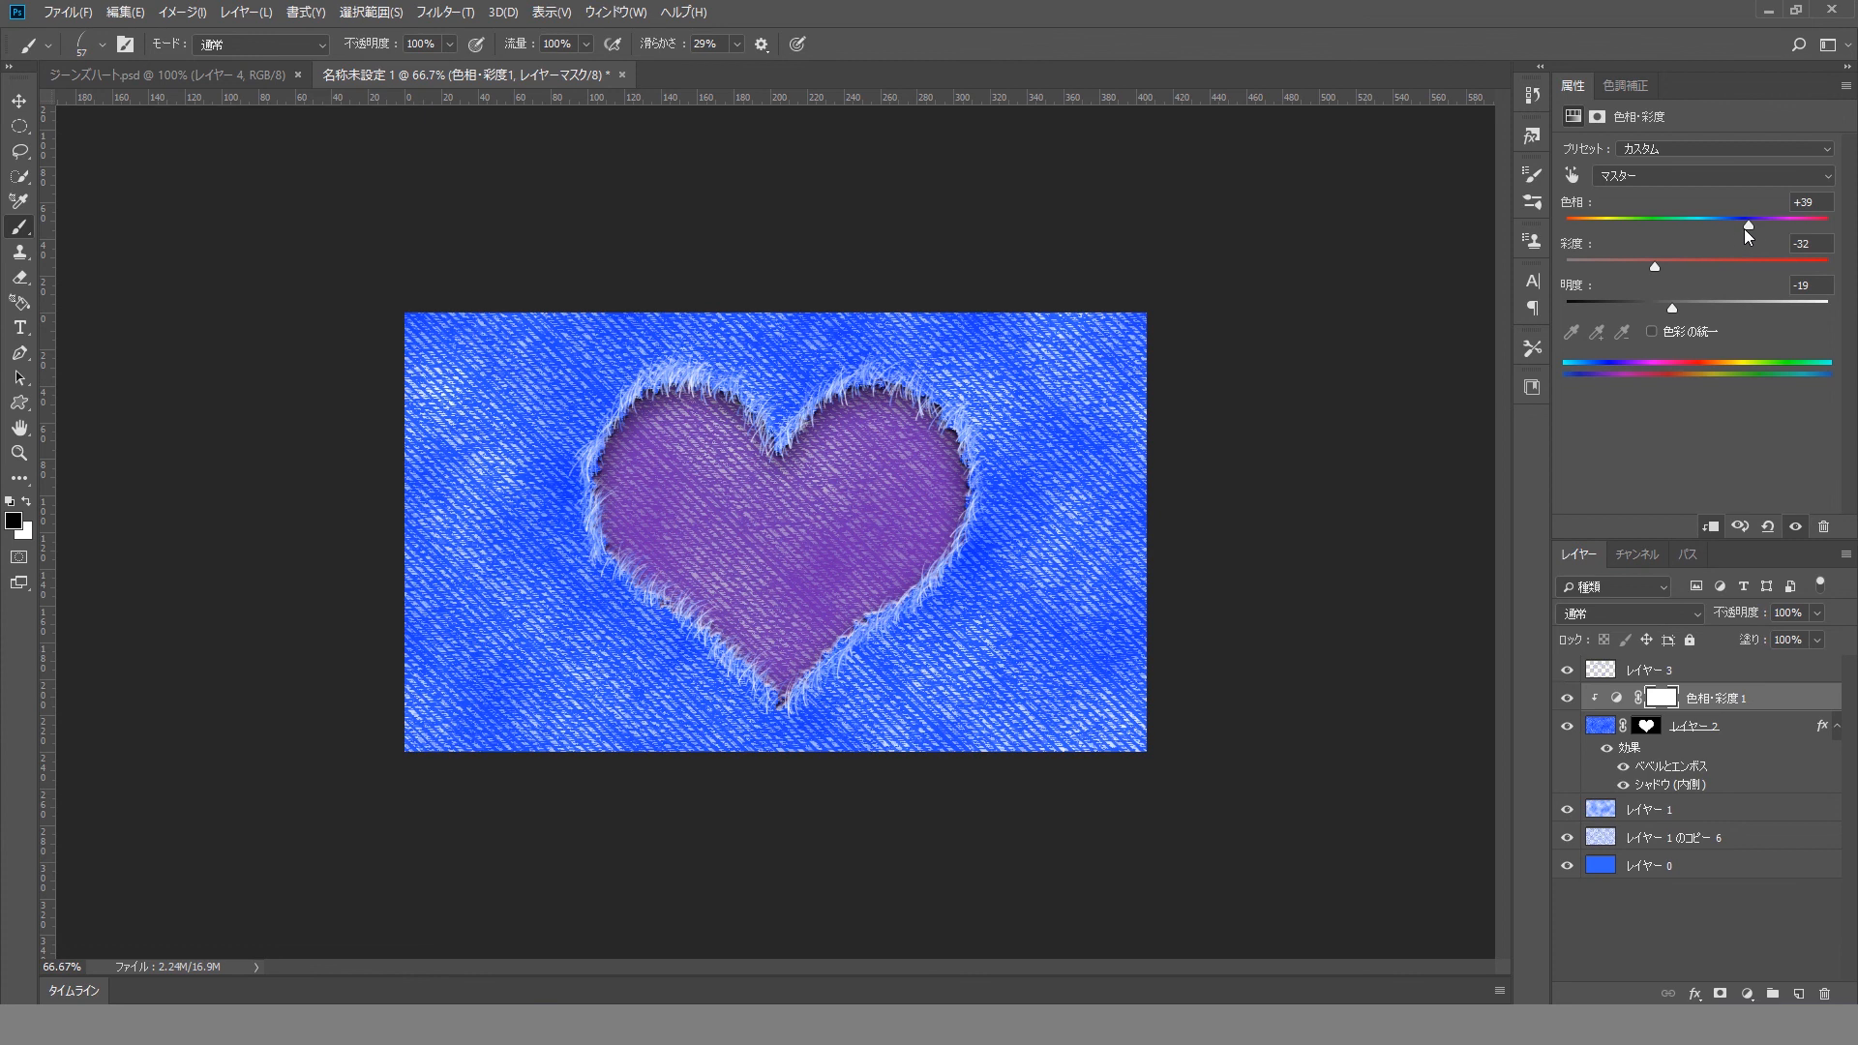
pyautogui.moveTo(1748, 225)
pyautogui.mouseDown()
pyautogui.moveTo(1782, 219)
pyautogui.moveTo(1767, 223)
pyautogui.mouseUp()
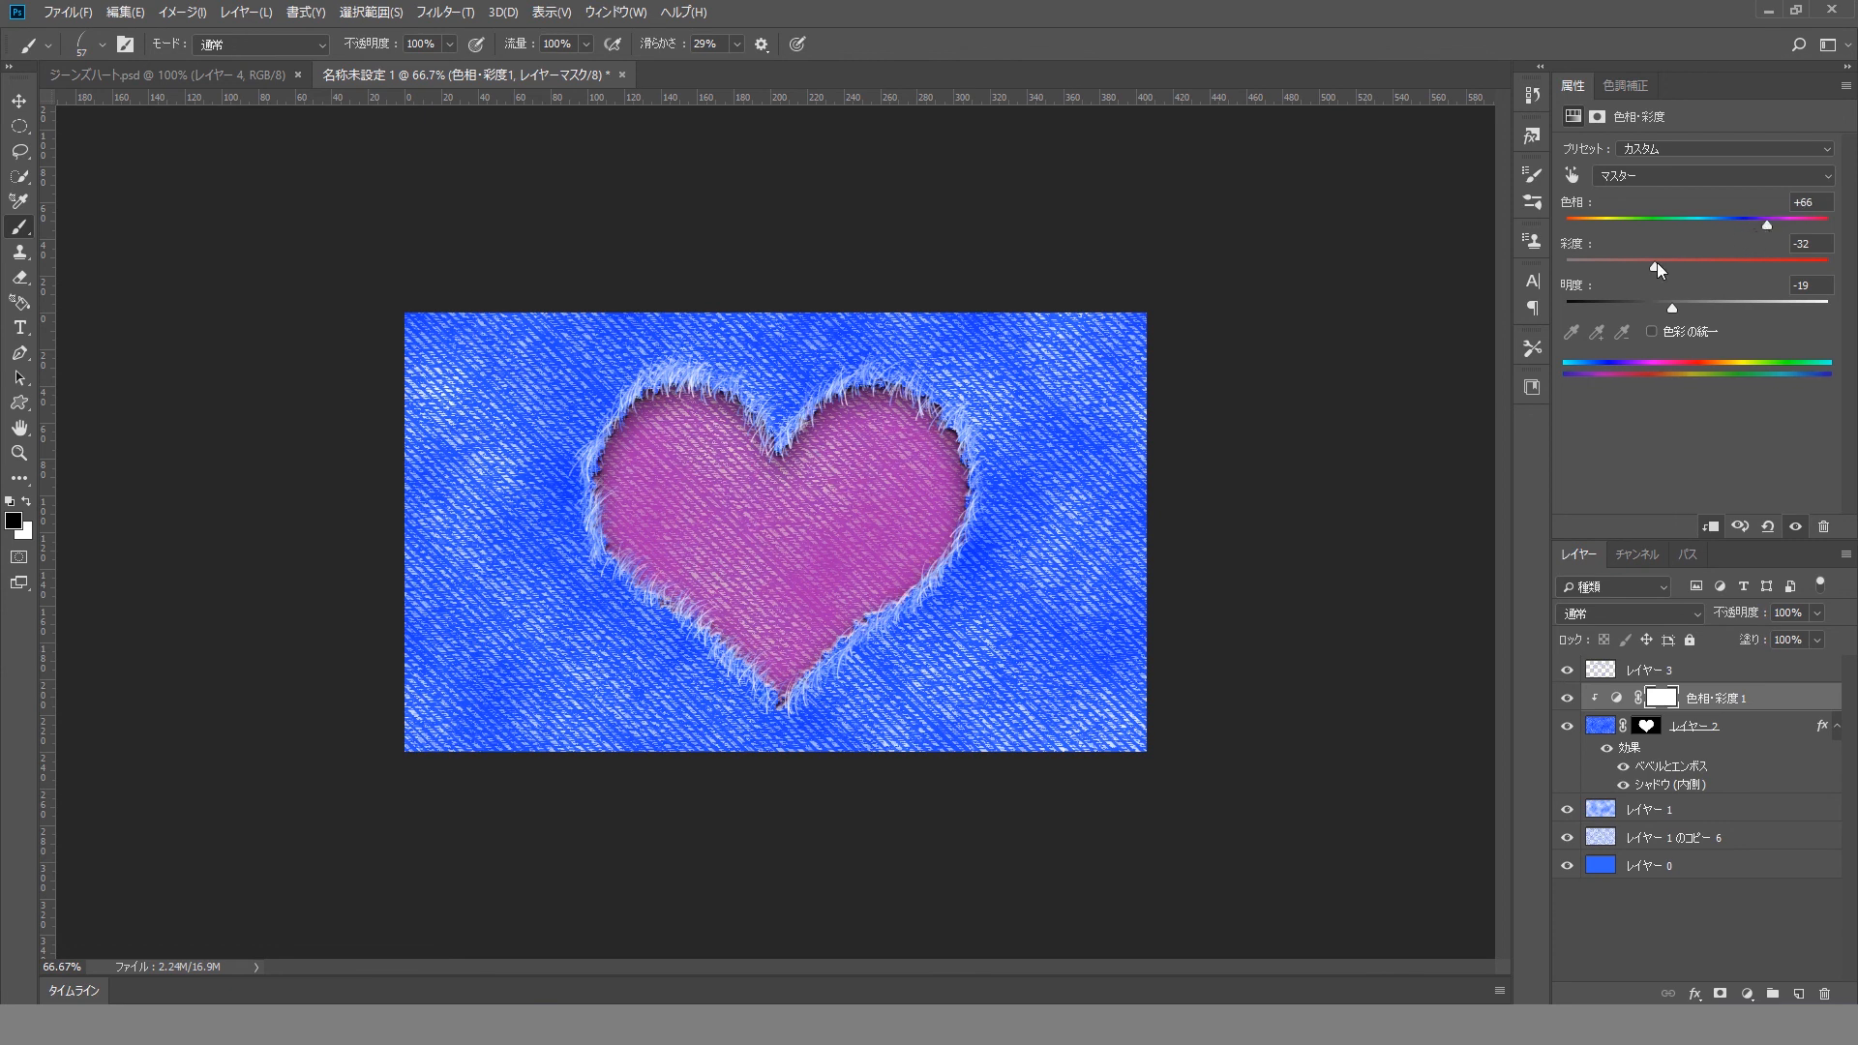
pyautogui.moveTo(1657, 266); pyautogui.dragTo(1656, 310)
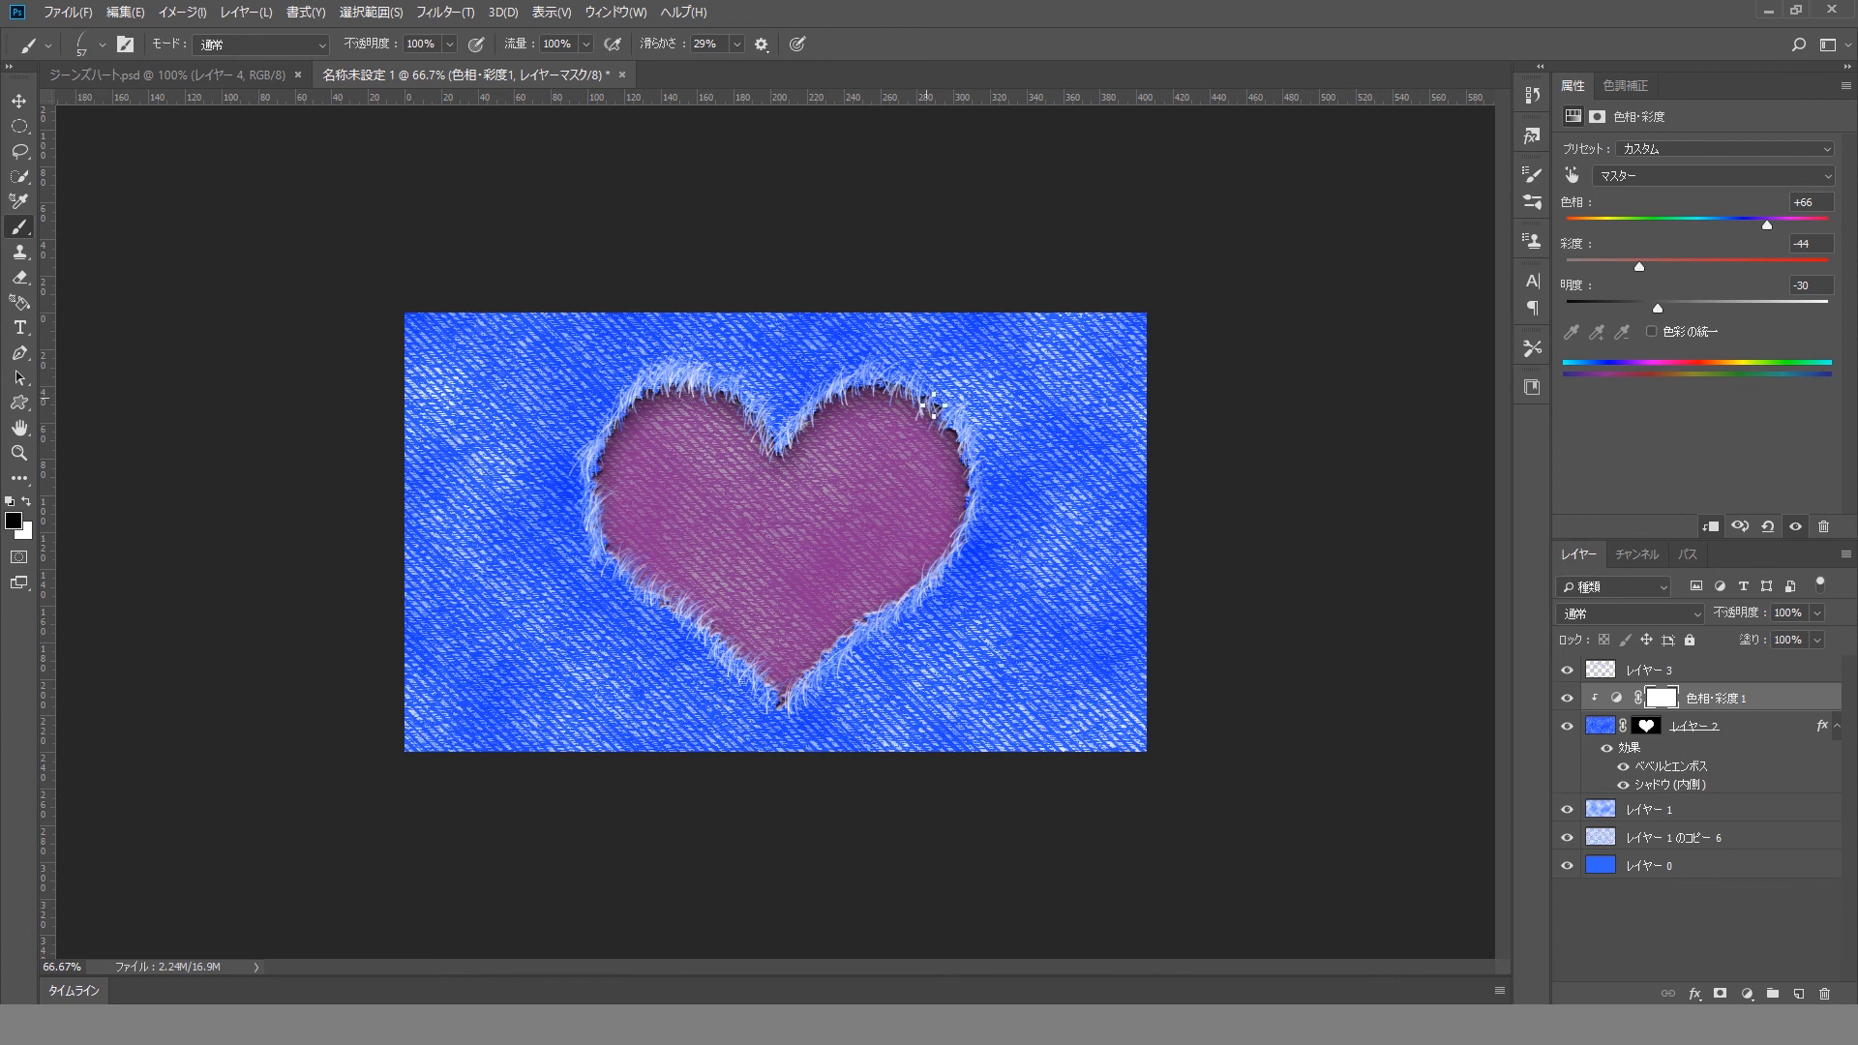
# Step: Add a Bevel and Emboss effect with inner bevel and downward direction to the frayed-thread layer レイヤー 3, adjusting its depth
pyautogui.hotkey('alt', ']')
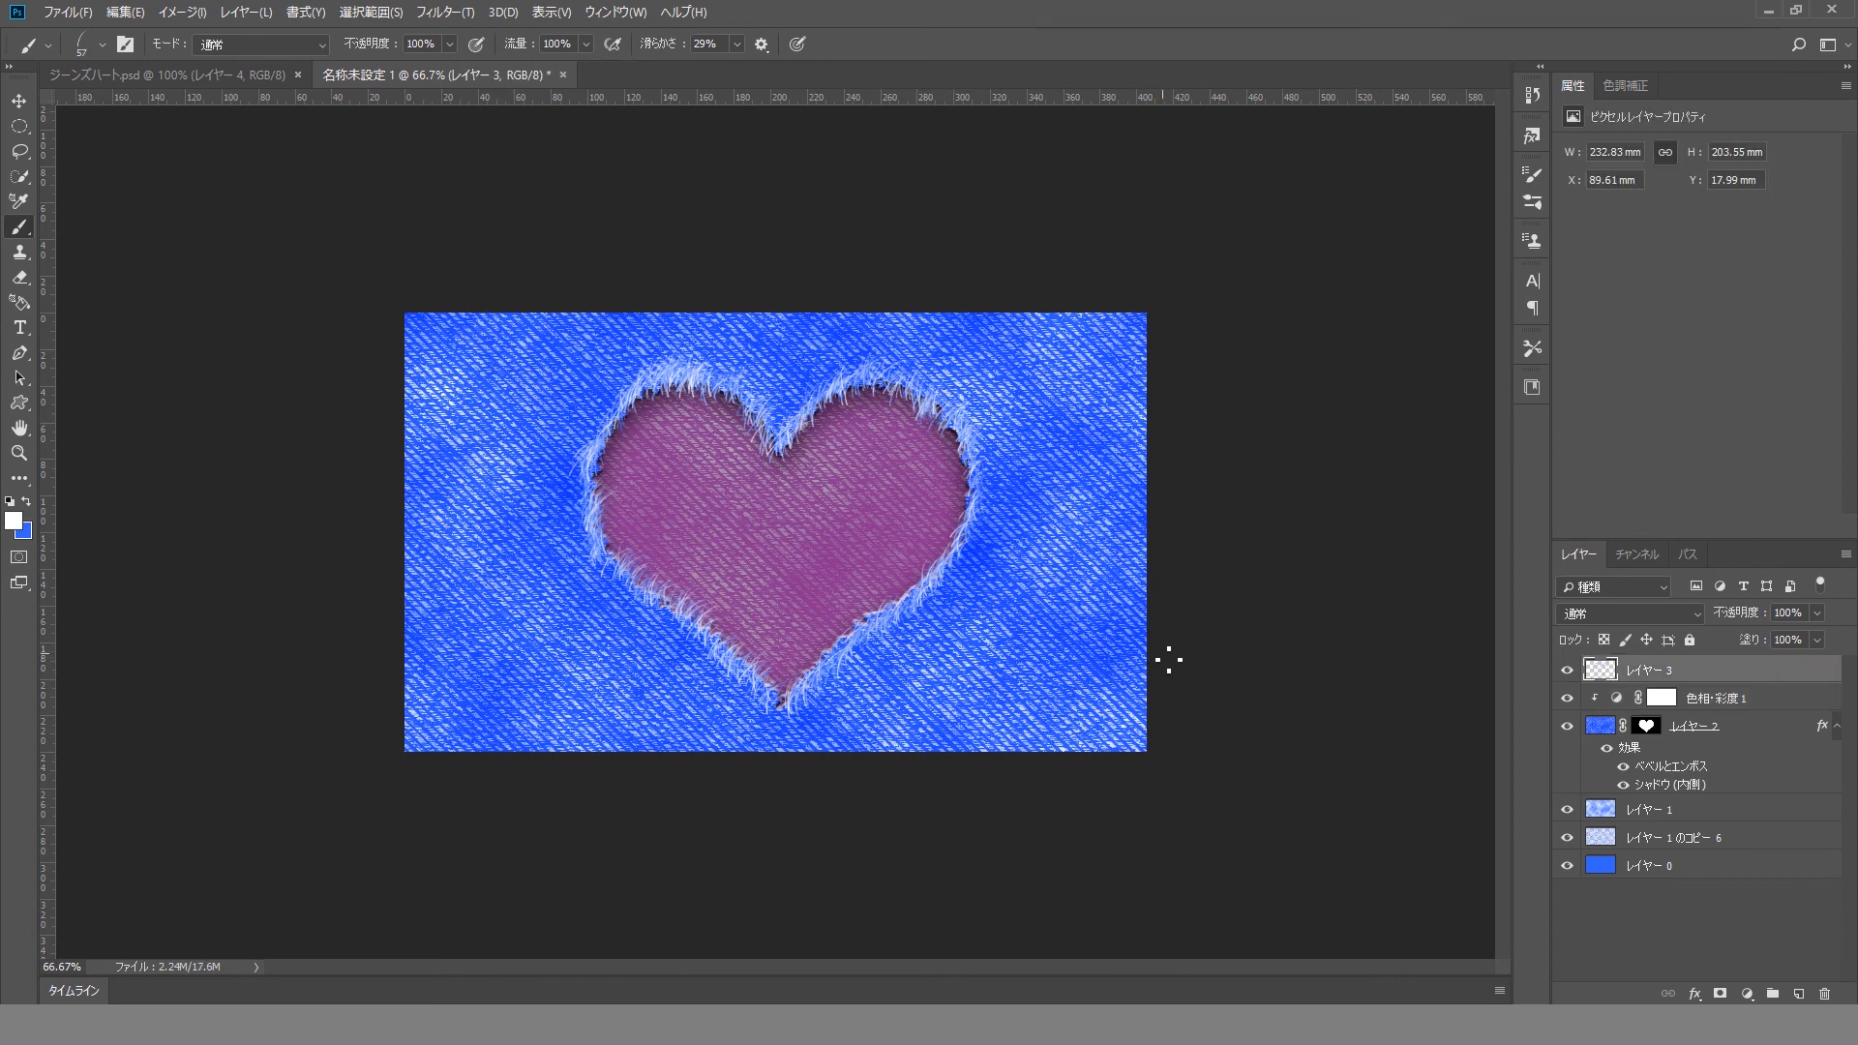
pyautogui.doubleClick(1776, 677)
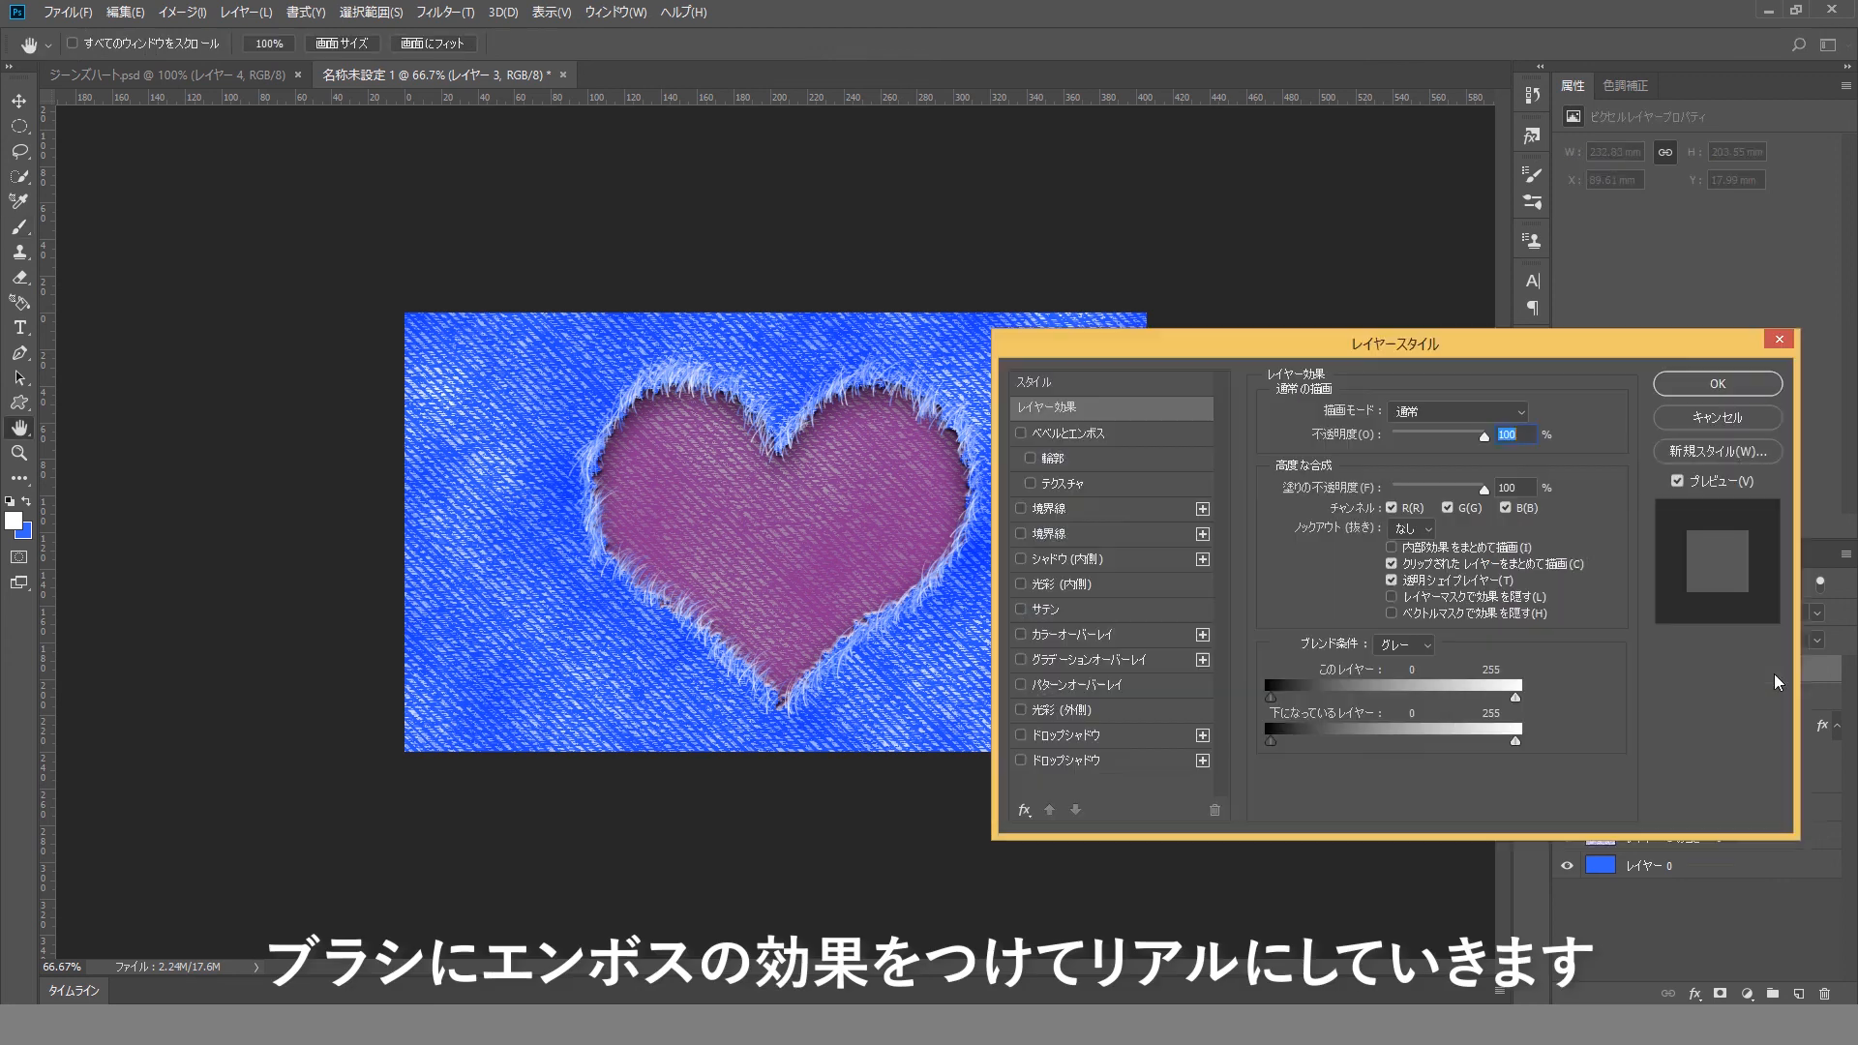
pyautogui.click(1021, 433)
pyautogui.click(1115, 440)
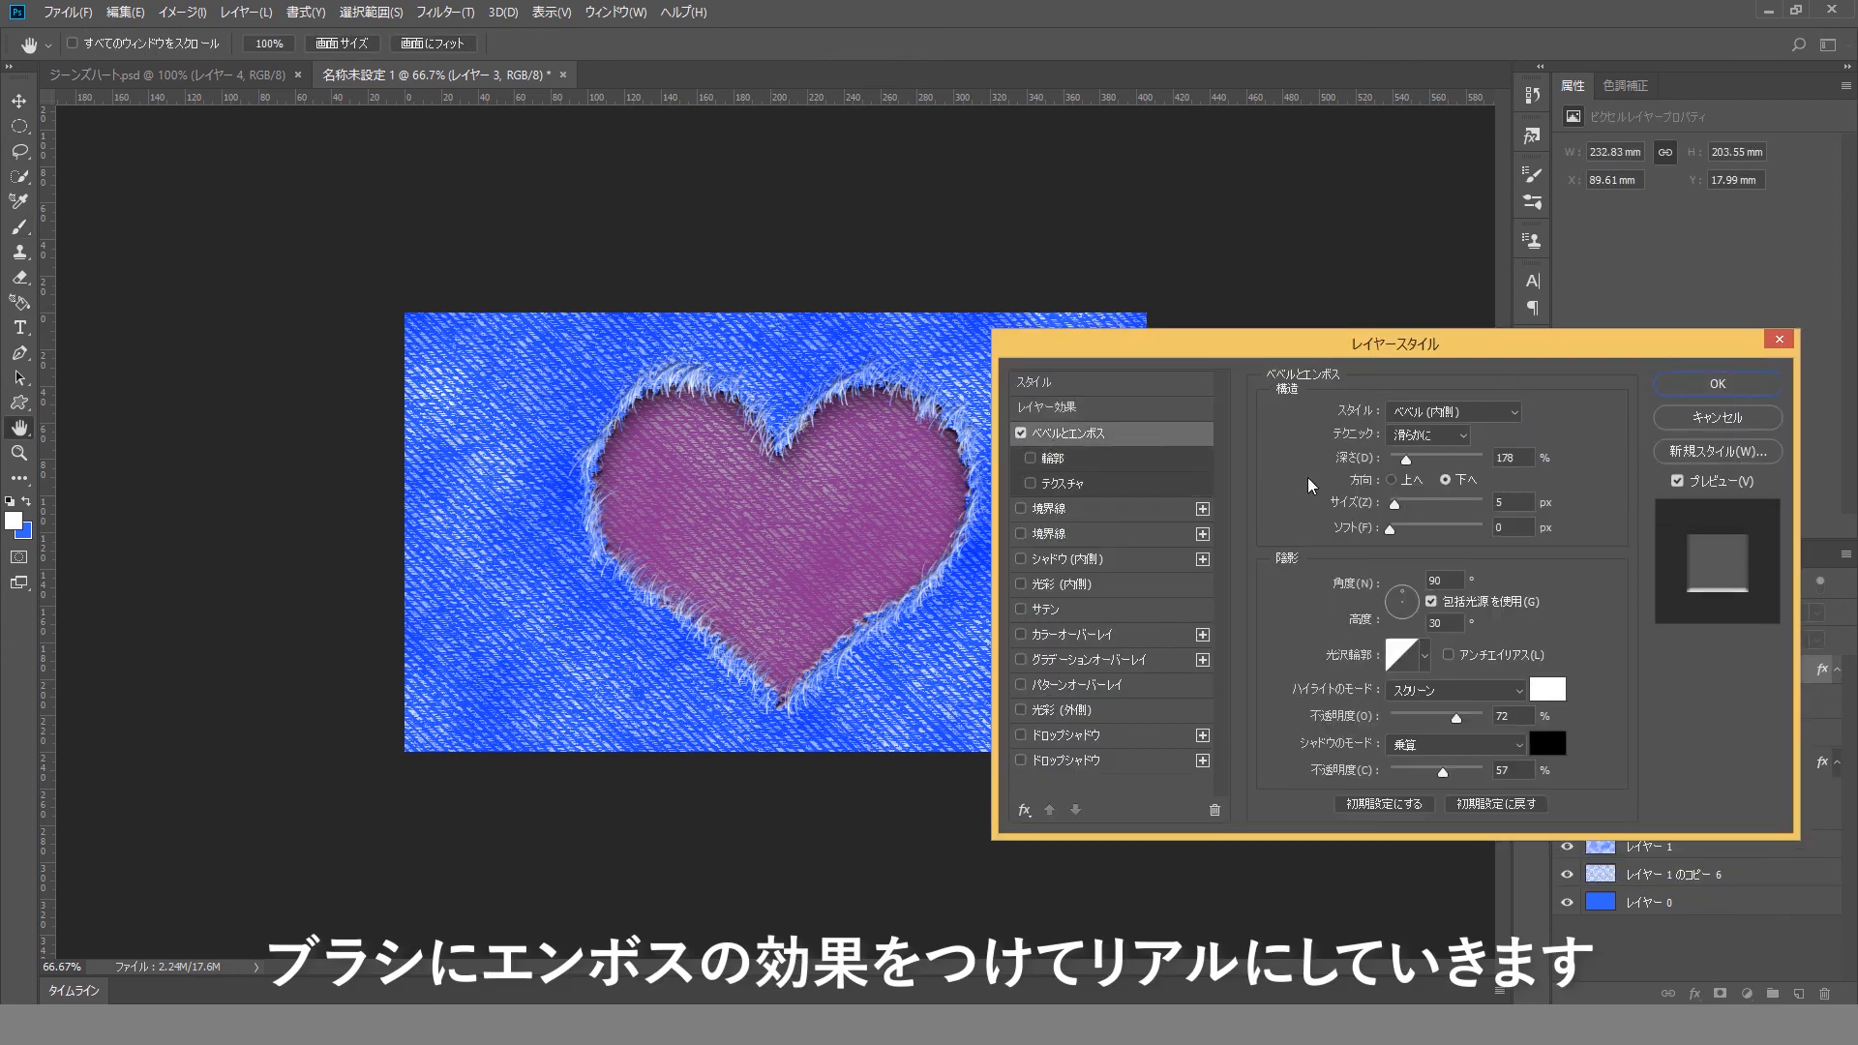
pyautogui.moveTo(1384, 340); pyautogui.dragTo(1473, 404)
pyautogui.moveTo(1513, 526)
pyautogui.mouseDown()
pyautogui.moveTo(1484, 522)
pyautogui.moveTo(1500, 527)
pyautogui.mouseUp()
pyautogui.click(1810, 451)
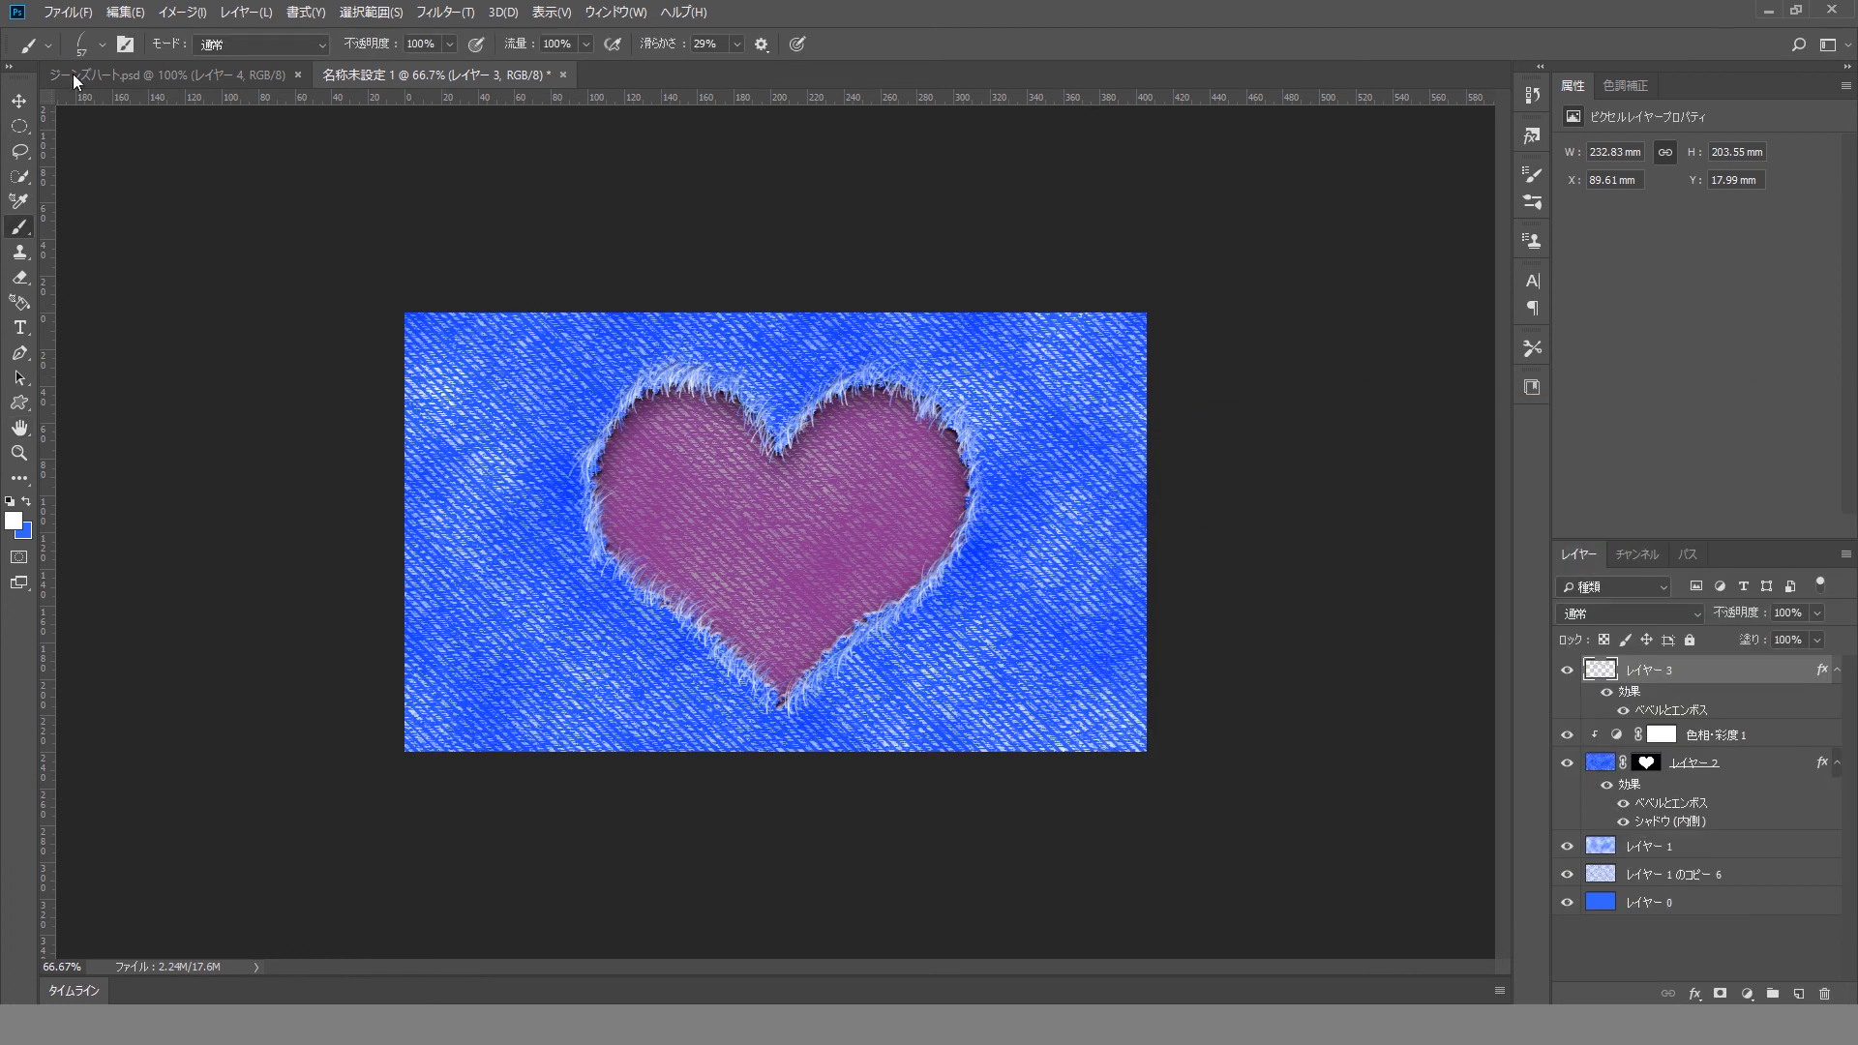
# Step: Paint over the frayed heart outline on レイヤー 3 with the wet media brush テクスチャストローク (大) at 45 px
pyautogui.click(102, 43)
pyautogui.click(56, 481)
pyautogui.moveTo(449, 308); pyautogui.dragTo(468, 420)
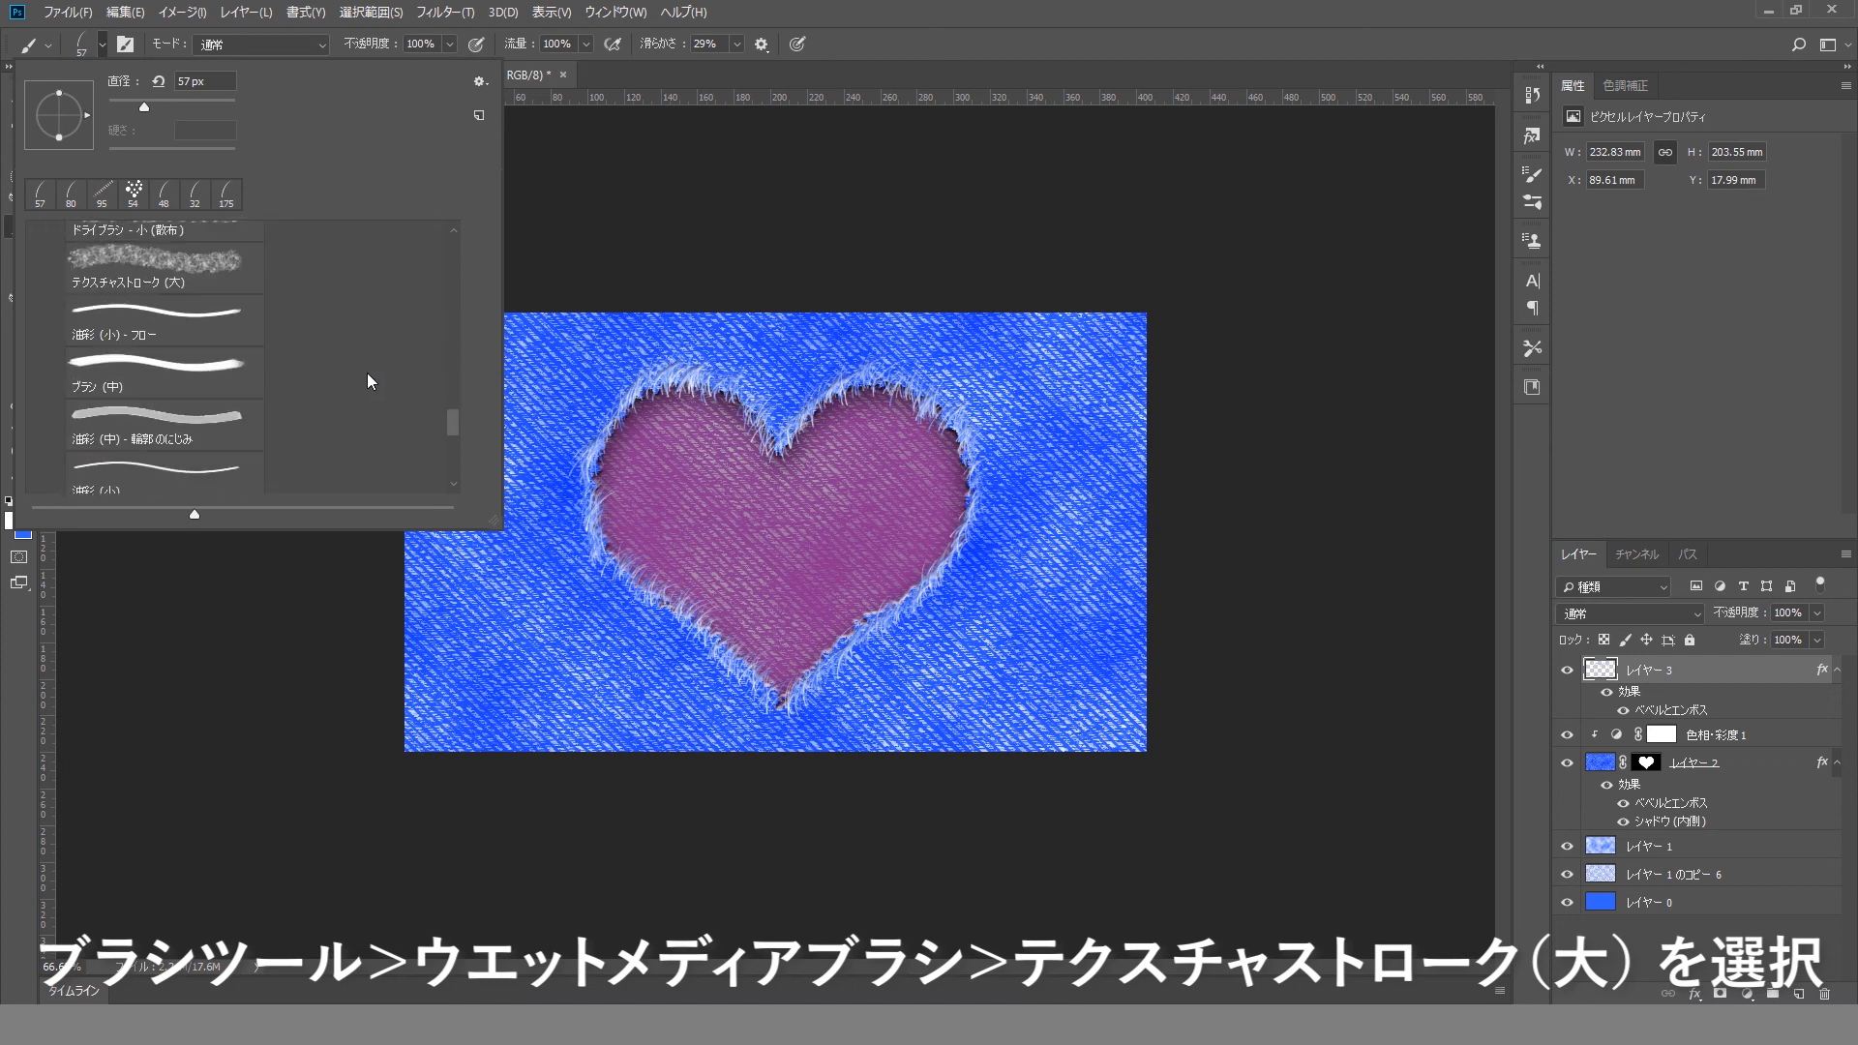
pyautogui.click(195, 281)
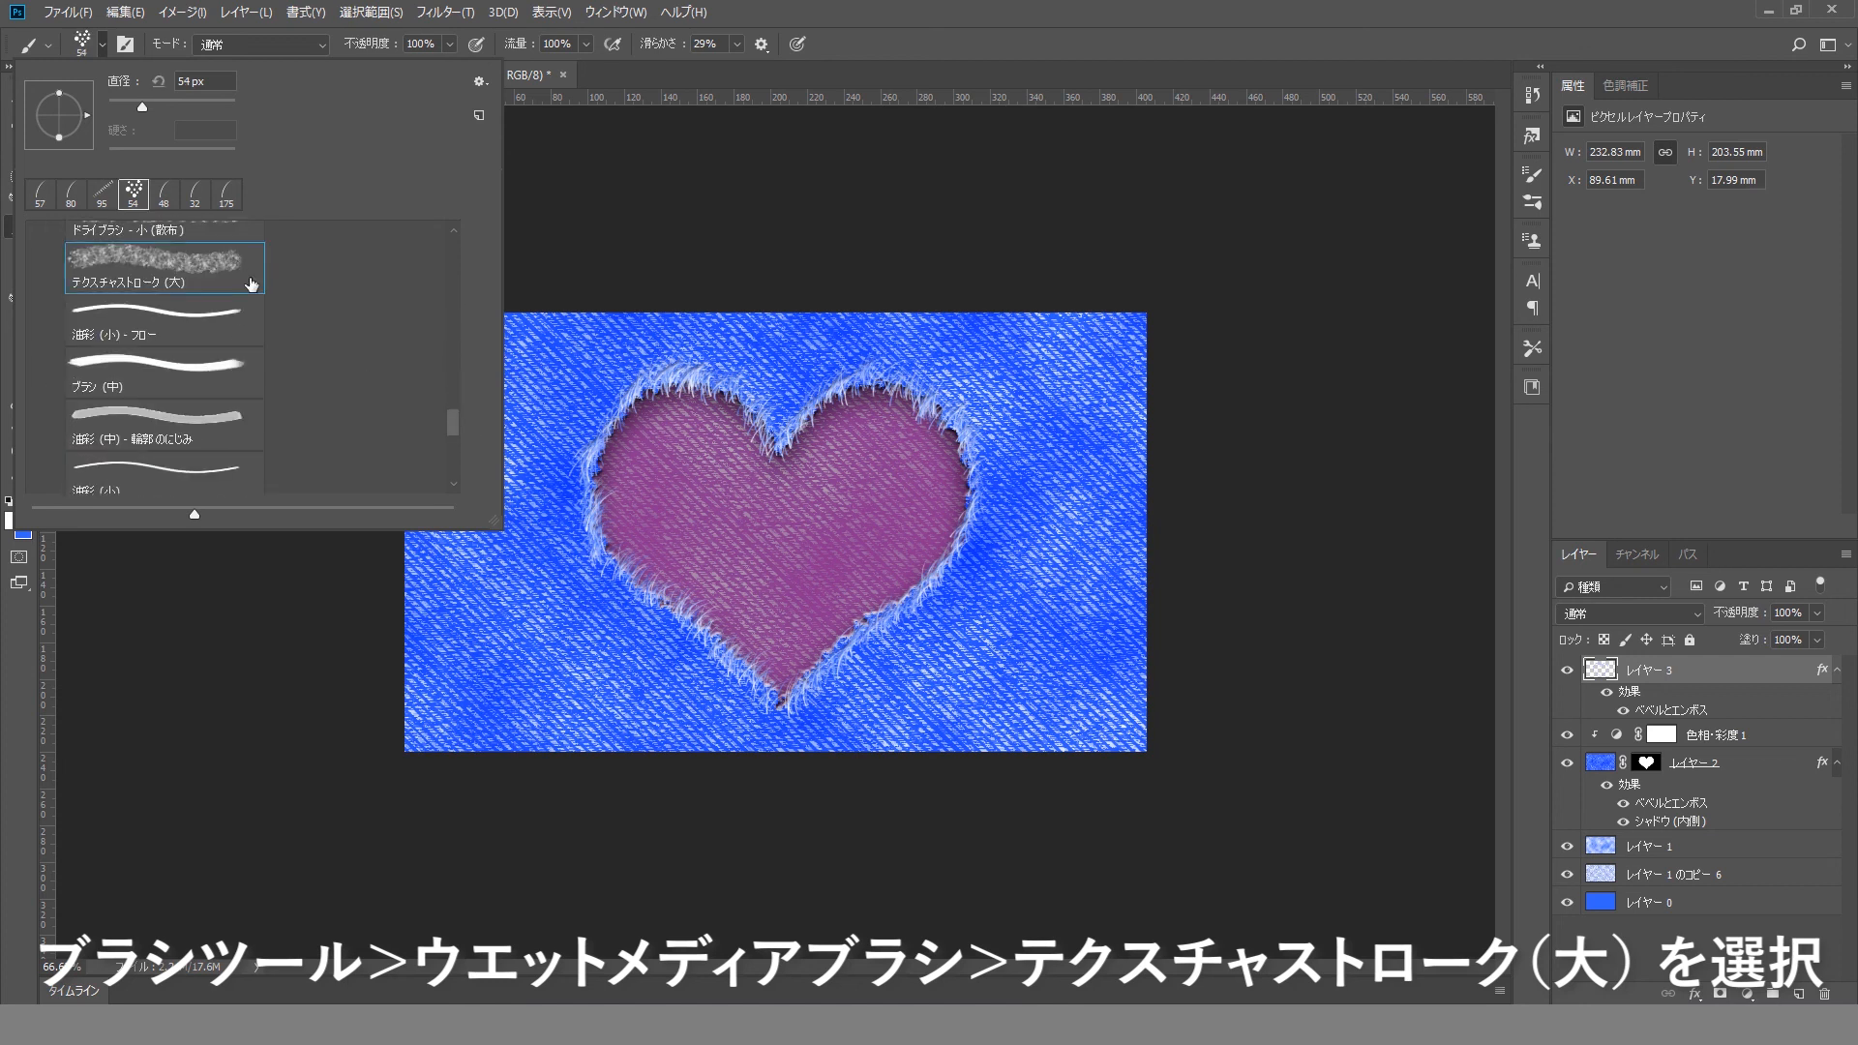
pyautogui.click(868, 383)
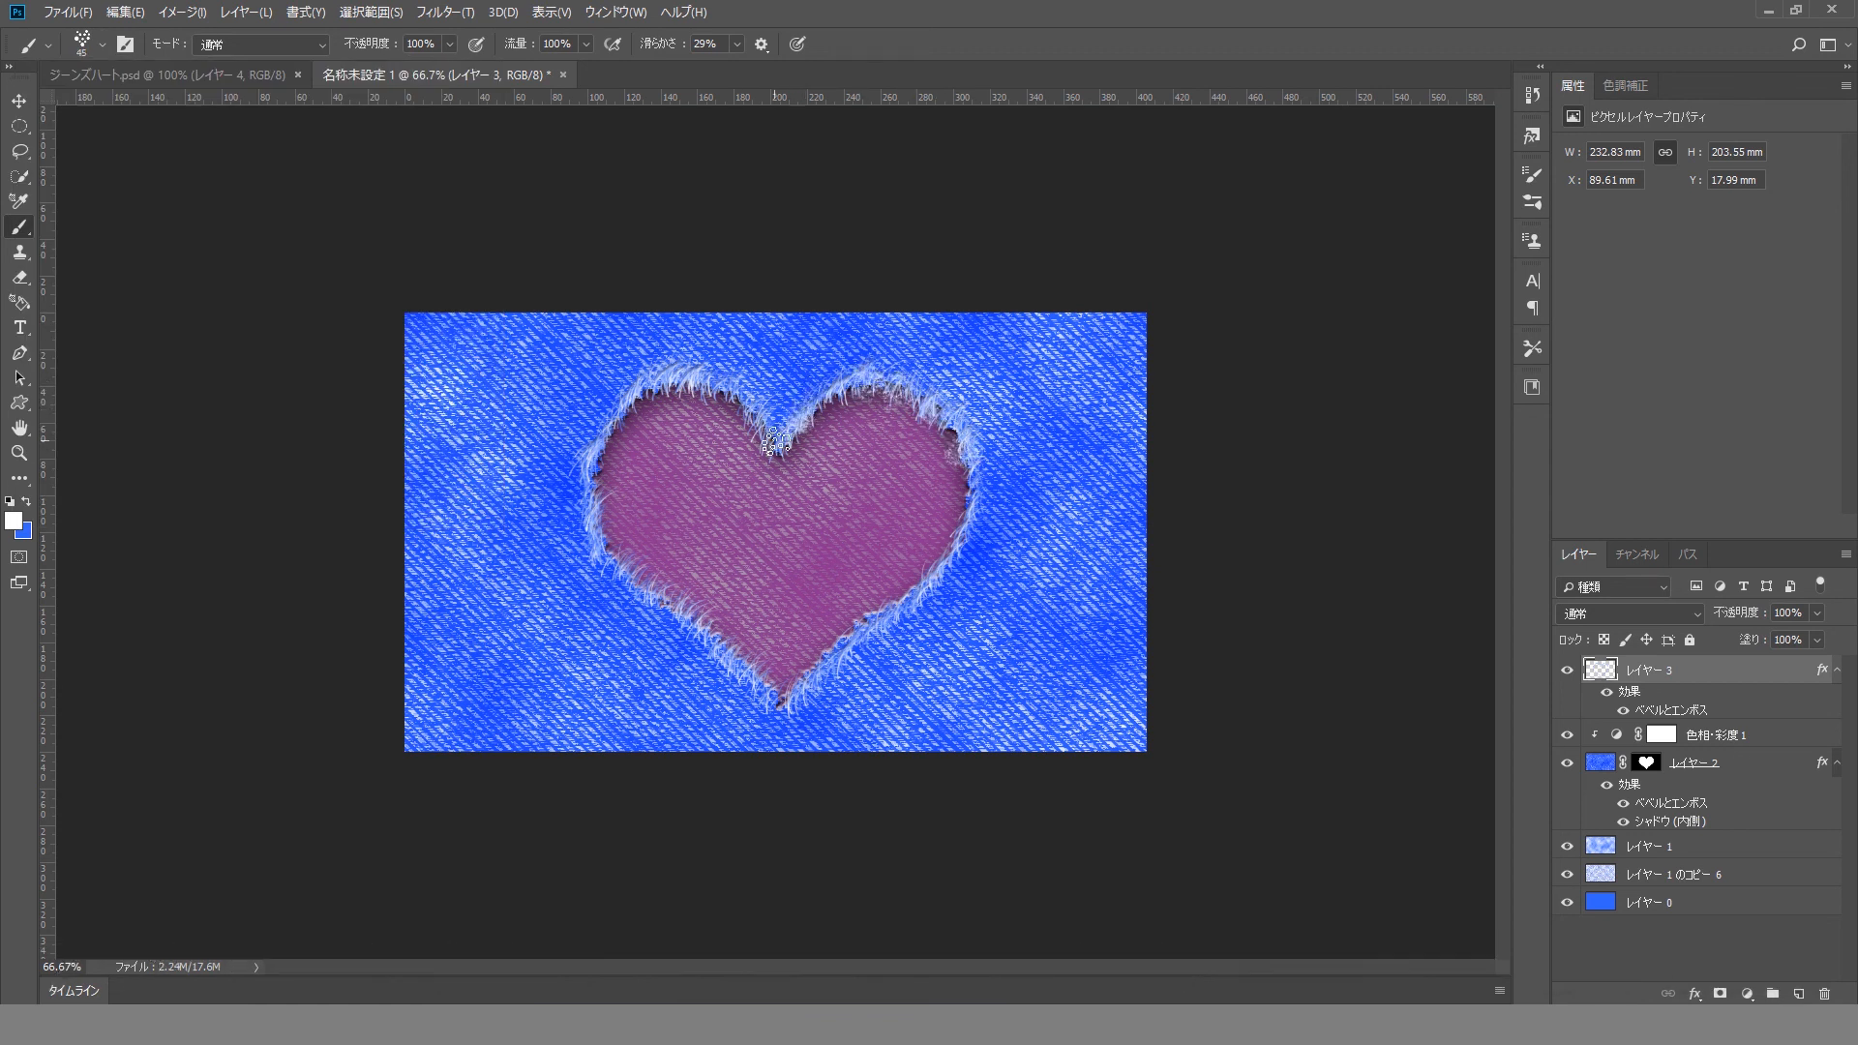
pyautogui.moveTo(600, 417)
pyautogui.mouseDown()
pyautogui.moveTo(591, 519)
pyautogui.moveTo(578, 487)
pyautogui.moveTo(629, 601)
pyautogui.moveTo(625, 580)
pyautogui.moveTo(777, 711)
pyautogui.moveTo(856, 657)
pyautogui.moveTo(936, 553)
pyautogui.moveTo(914, 590)
pyautogui.moveTo(938, 562)
pyautogui.moveTo(913, 583)
pyautogui.moveTo(941, 582)
pyautogui.moveTo(931, 566)
pyautogui.moveTo(952, 569)
pyautogui.moveTo(979, 462)
pyautogui.mouseUp()
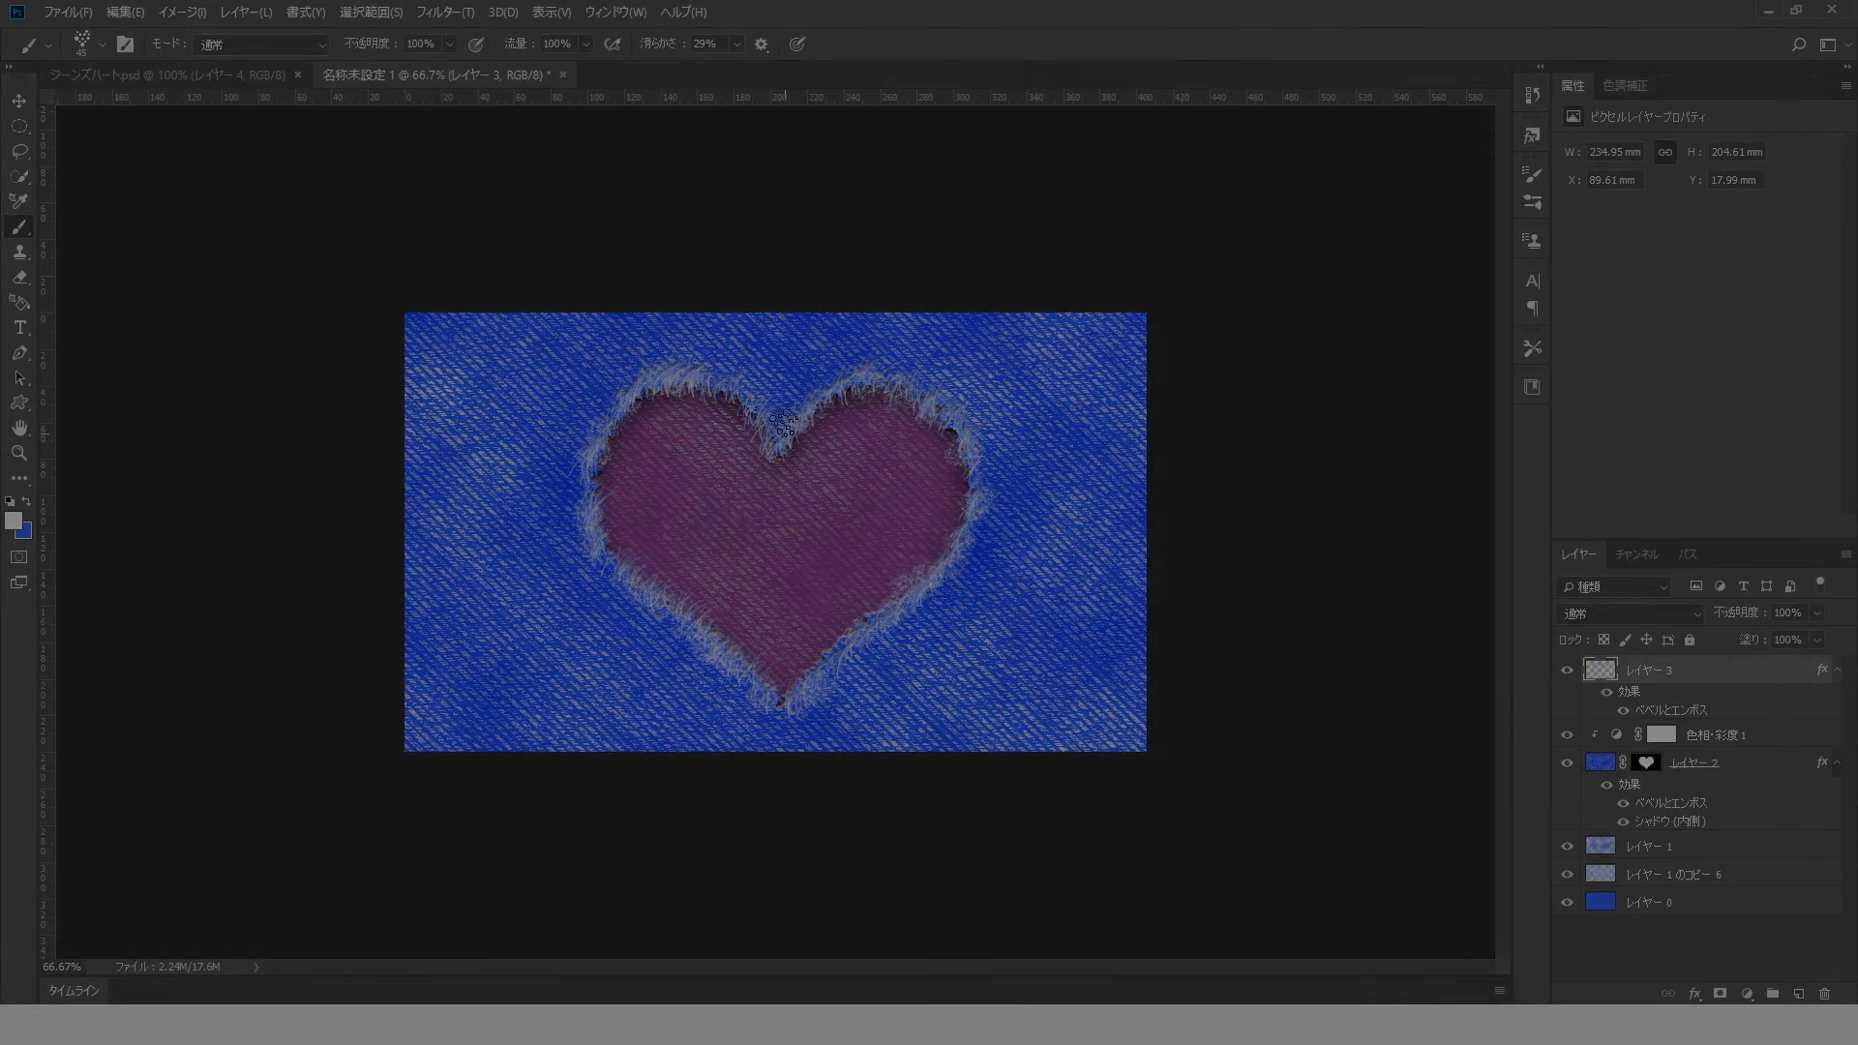